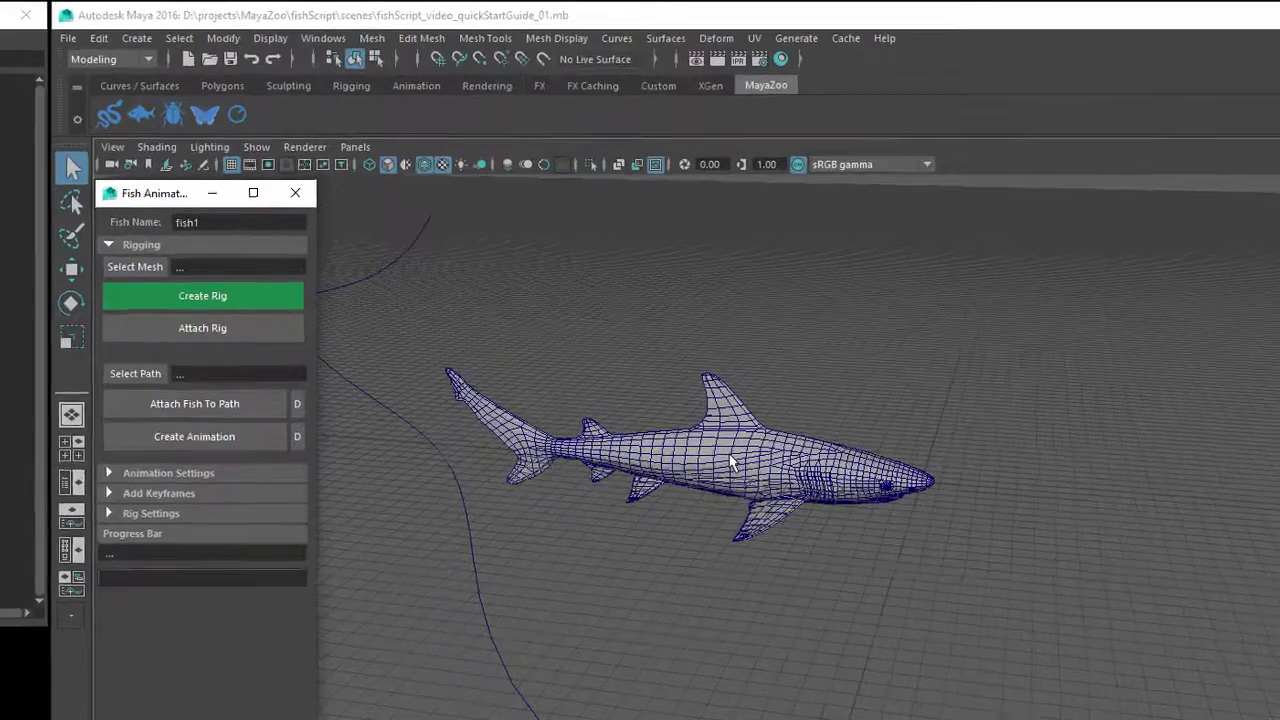
Select the shark mesh and nudge it slightly right along the X axis with the Move tool
left_click(685, 332)
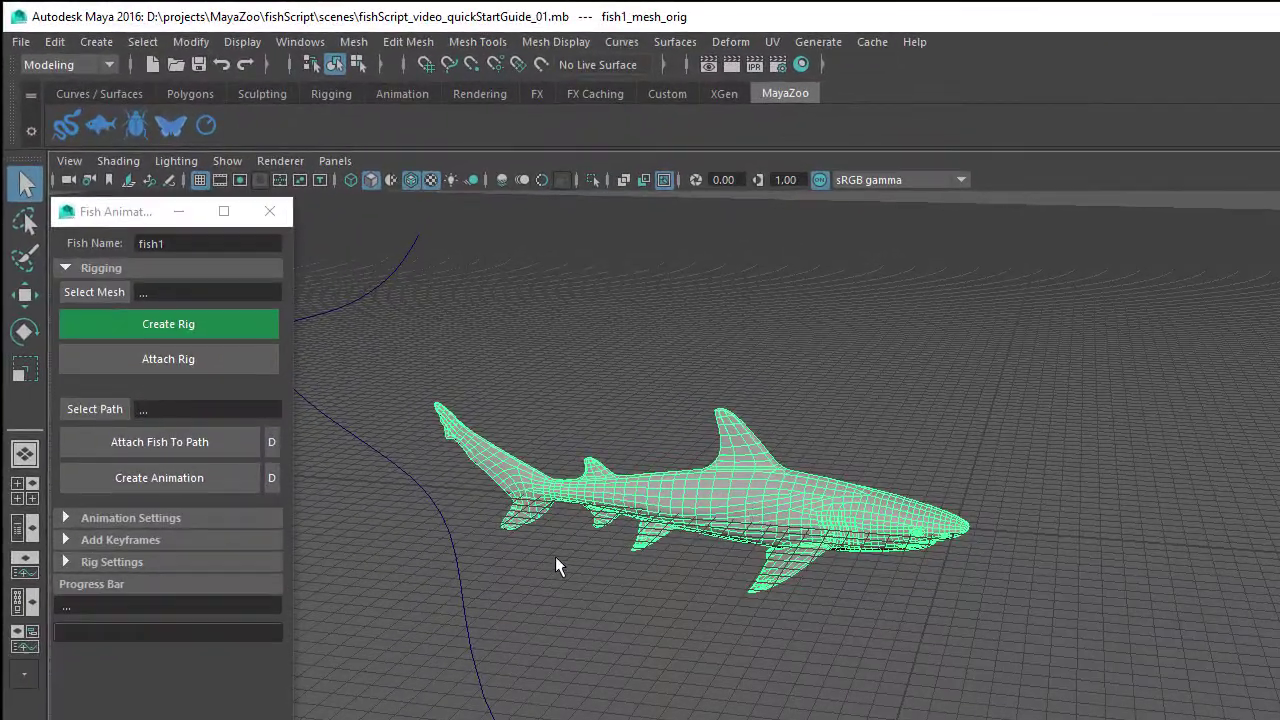
left_click(454, 550)
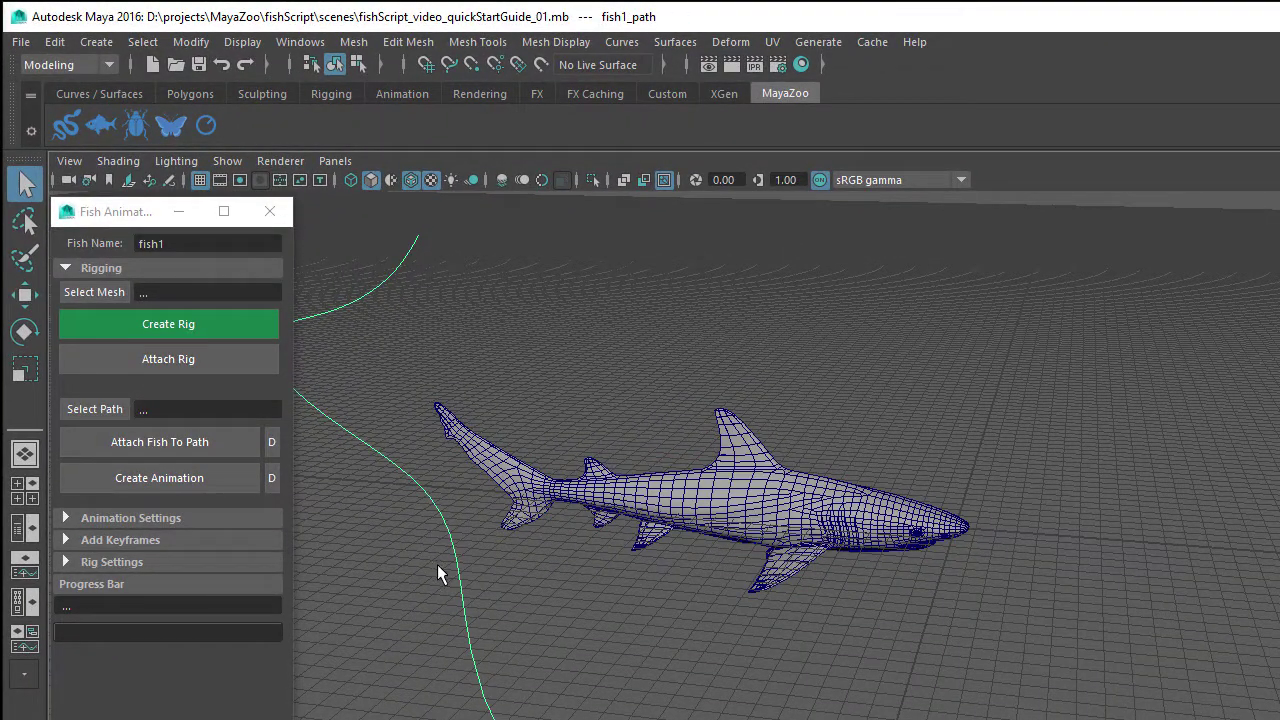
left_click(98, 43)
mouse_move(191, 192)
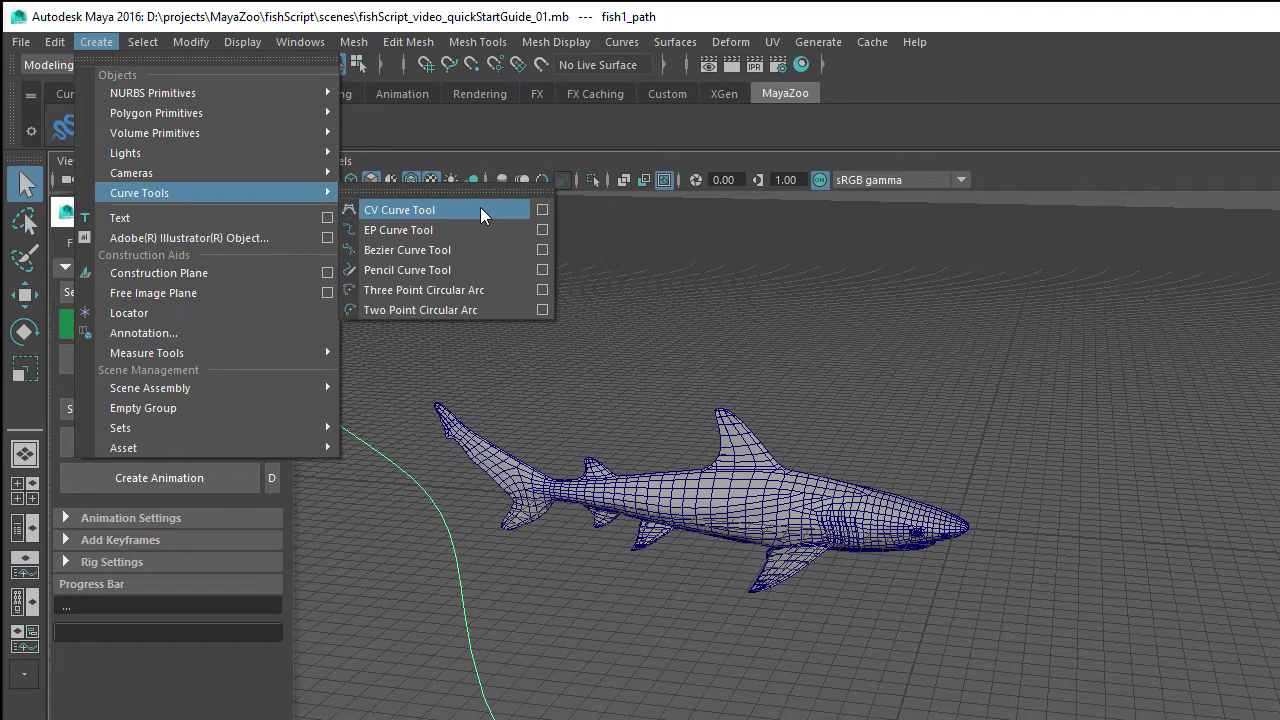
left_click(787, 500)
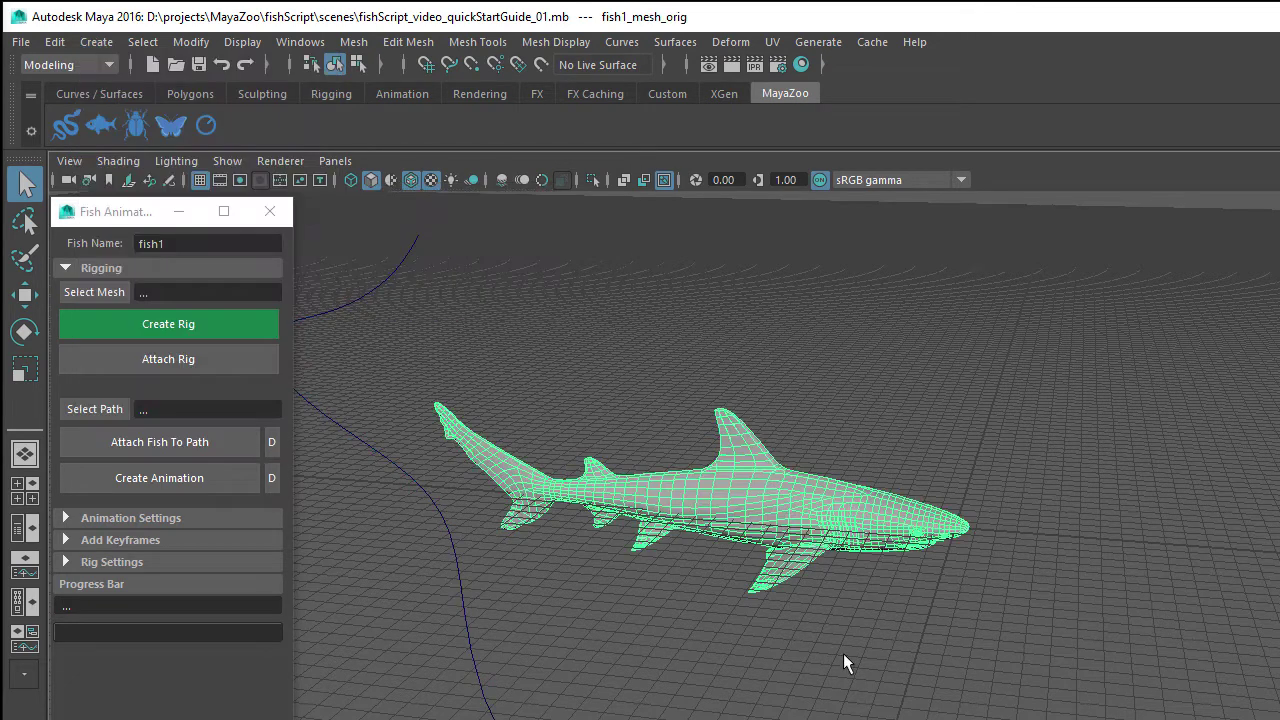
key("w")
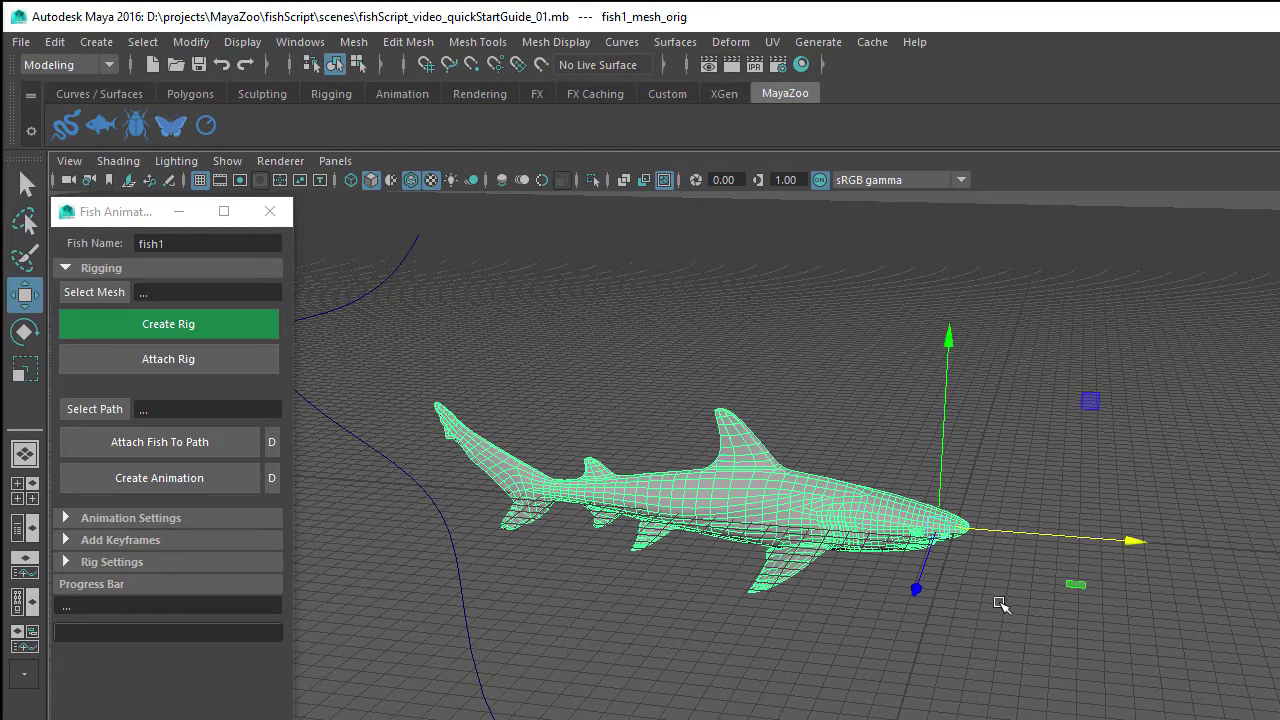
mouse_move(1040, 536)
left_mouse_down()
mouse_move(1260, 560)
mouse_move(786, 523)
mouse_move(1222, 595)
mouse_move(968, 545)
mouse_move(1043, 532)
mouse_move(957, 548)
mouse_move(1035, 558)
left_mouse_up()
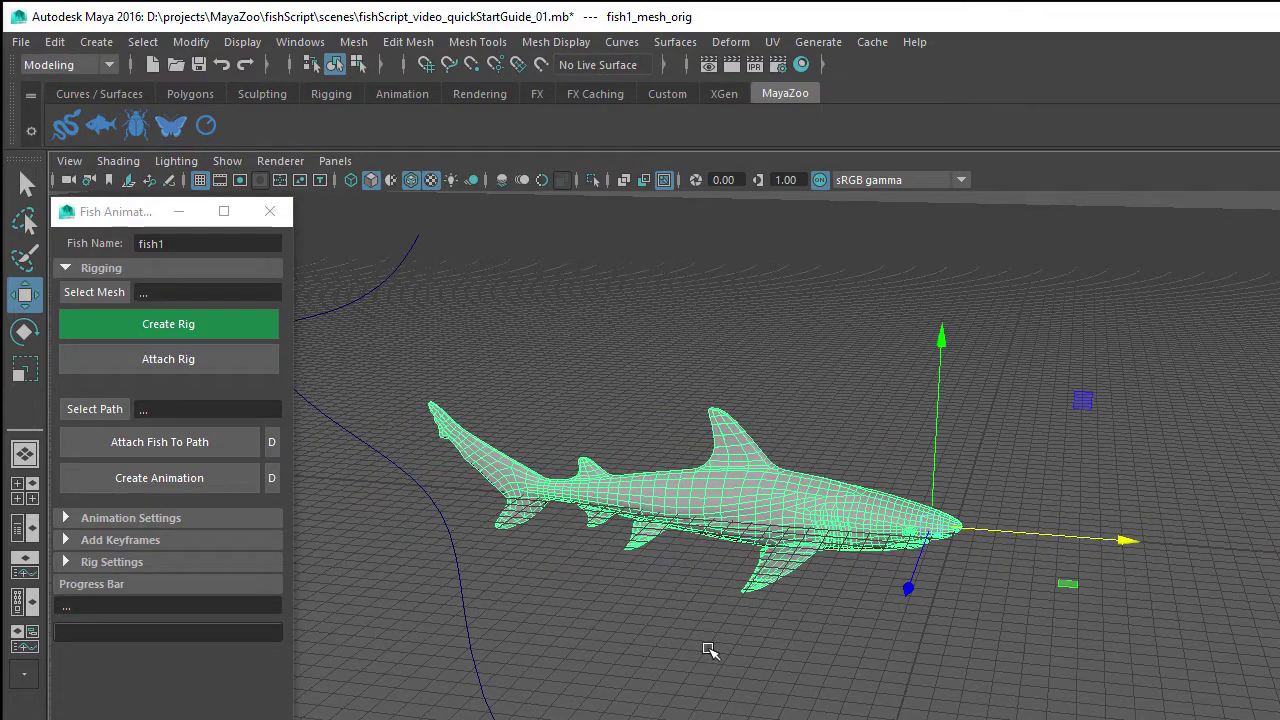
Name the fish 'fish1', load the shark as its mesh, then create and attach the rig
key("q")
double_click(151, 243)
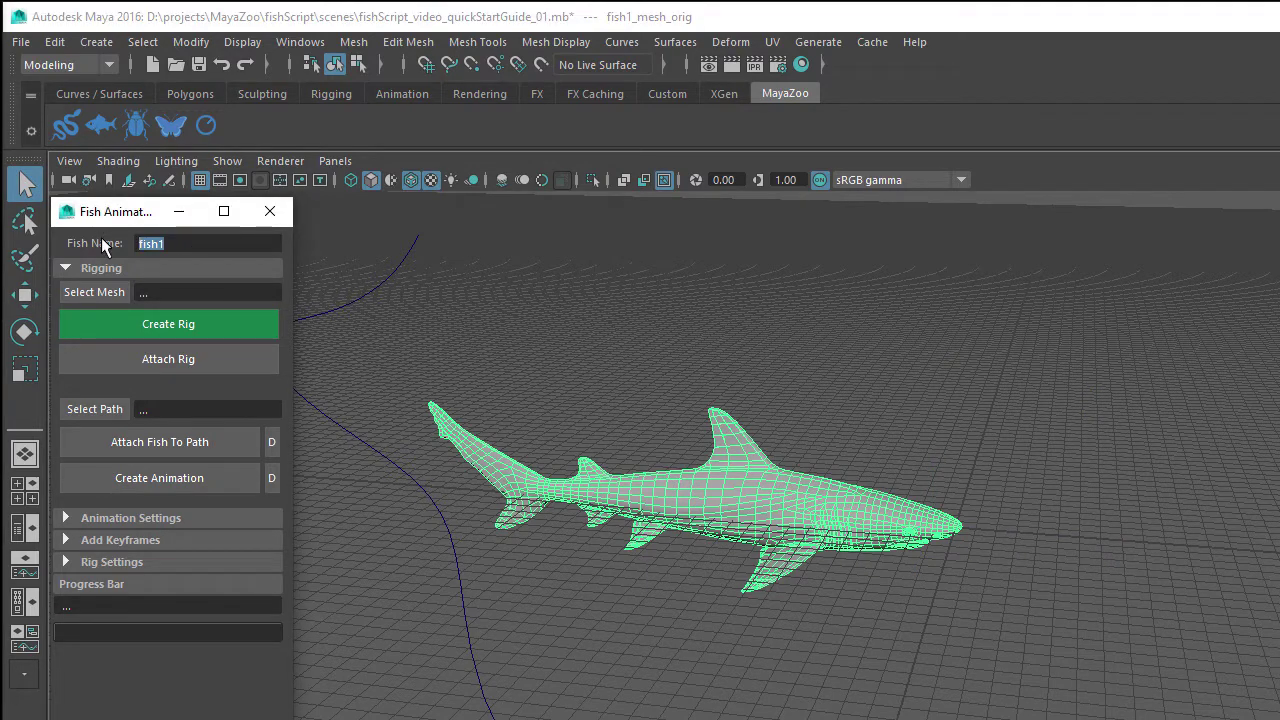
type("fish1")
left_click(101, 293)
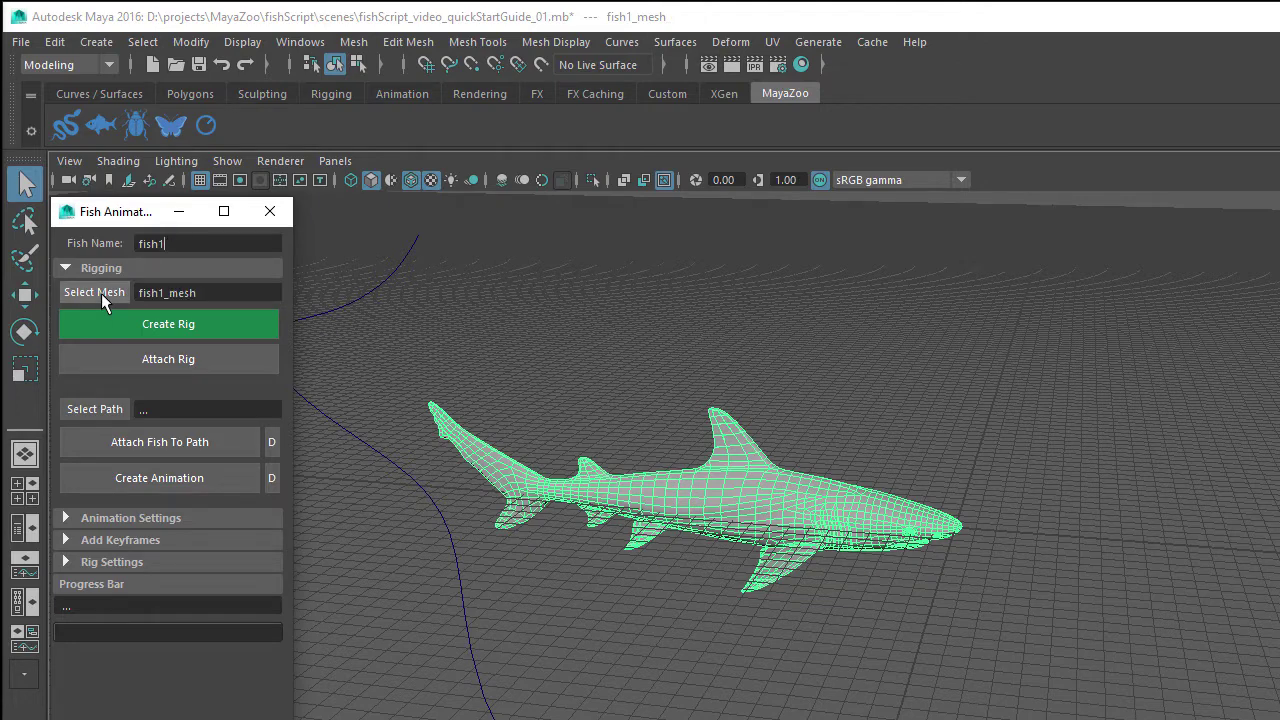
left_click(238, 330)
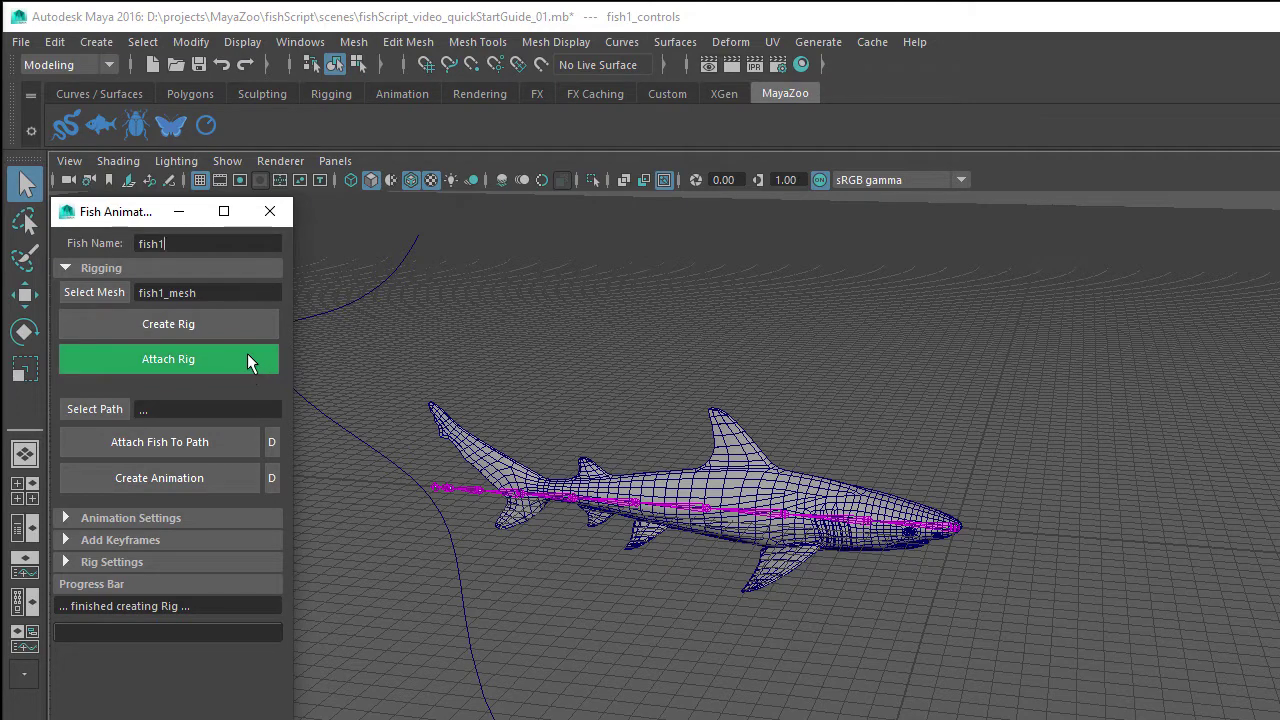
left_click(250, 362)
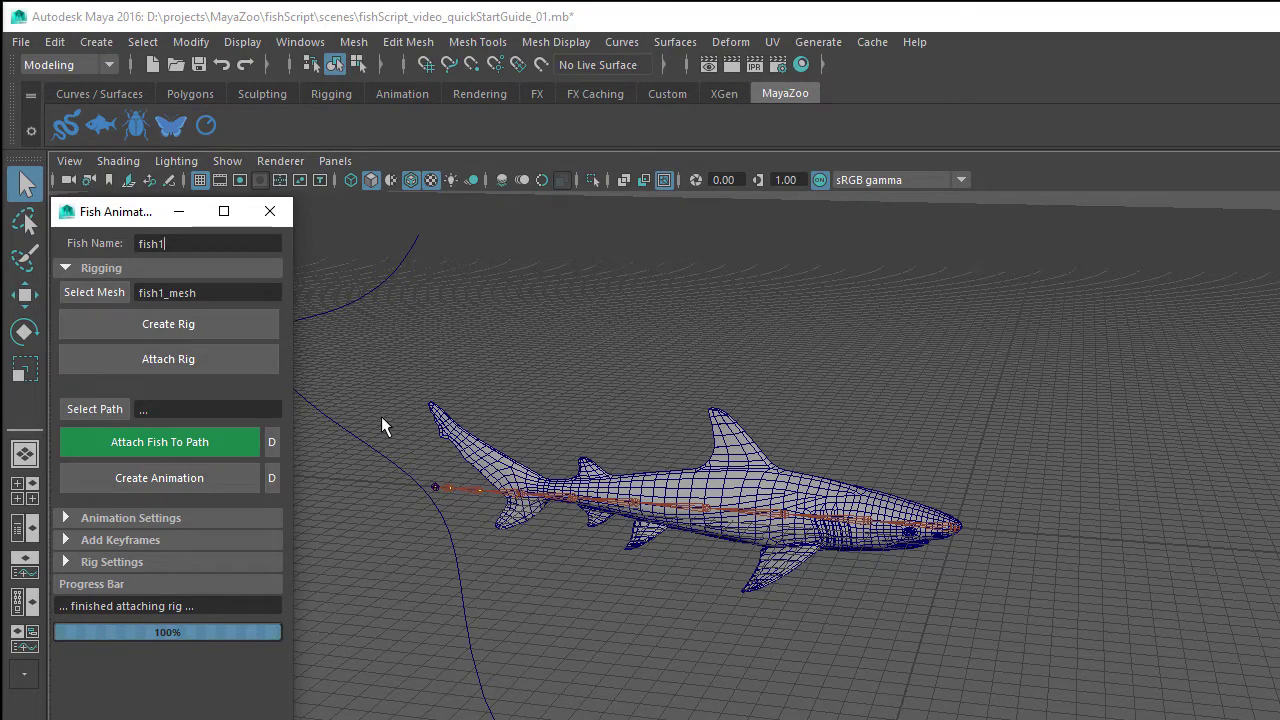
Load the marquee-selected curve as fish1's path and attach the fish to it
left_click_drag(382, 418, 338, 471)
left_click(100, 408)
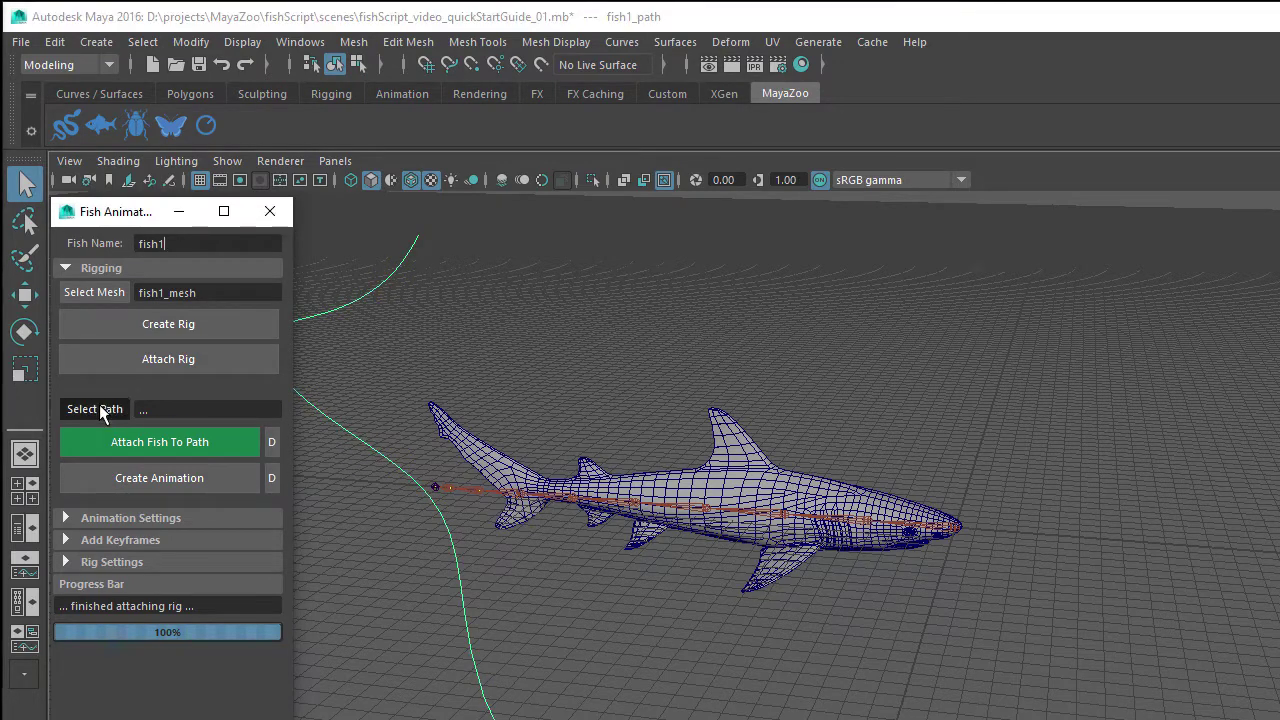
left_click(240, 443)
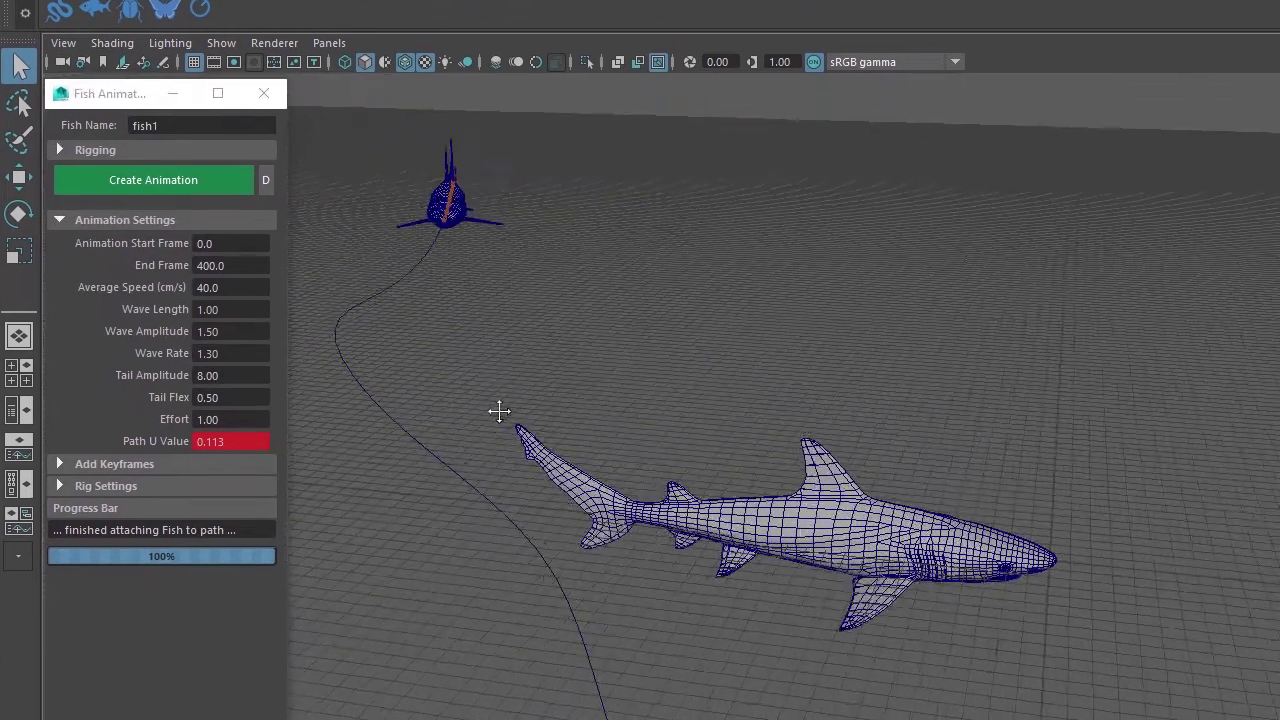
Hide the original shark mesh Fish_meshOrig_L and play back to watch the fish
left_click_drag(499, 411, 522, 417, "alt")
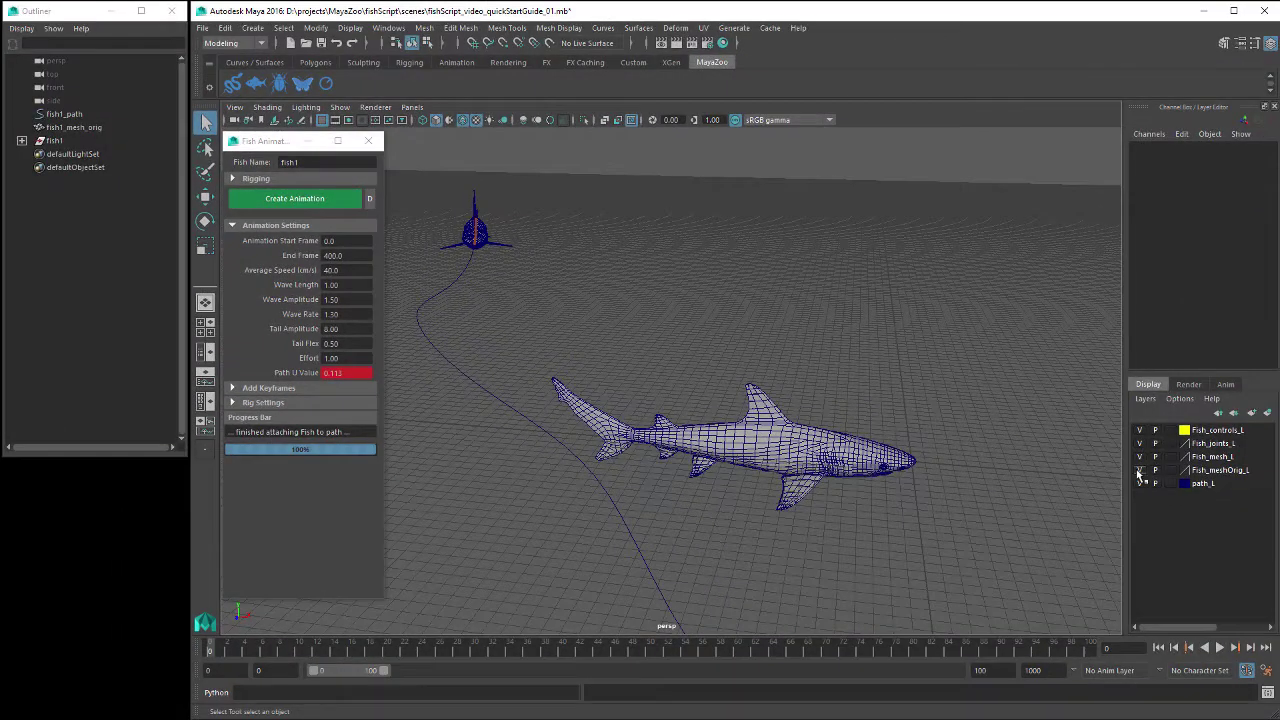
left_click(1139, 470)
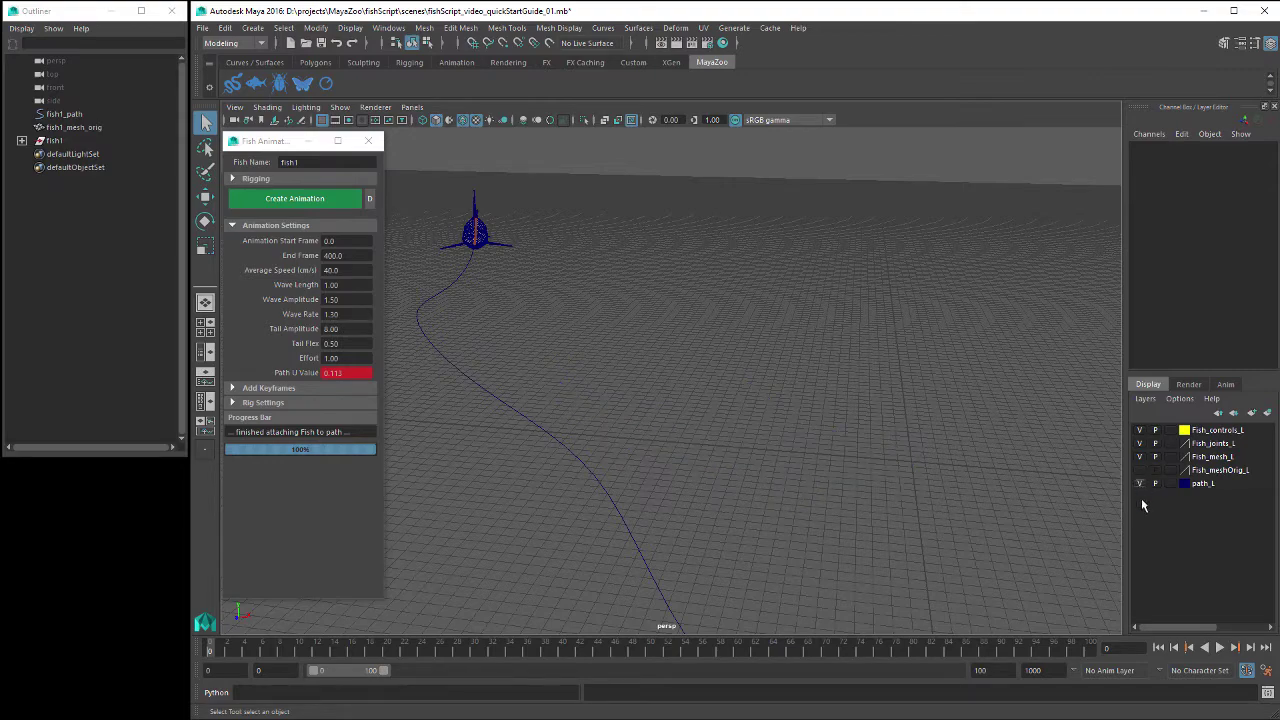
left_click(1221, 648)
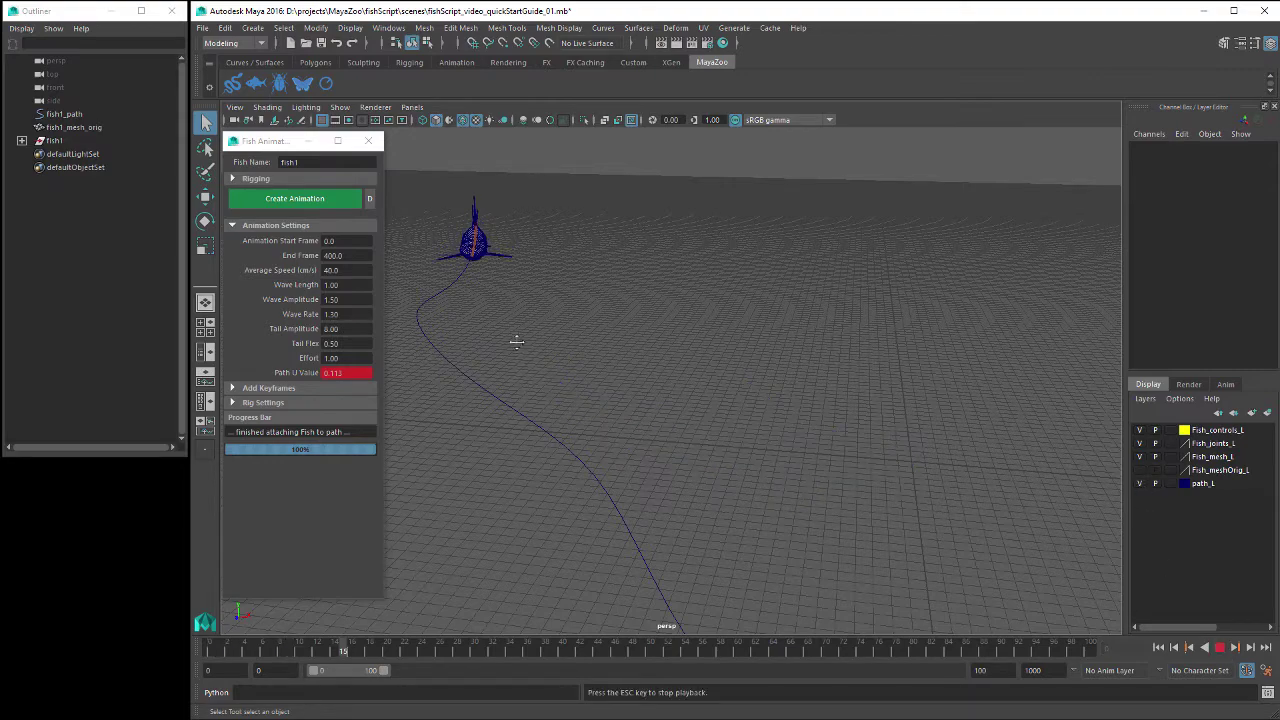
left_click_drag(514, 340, 618, 384, "alt")
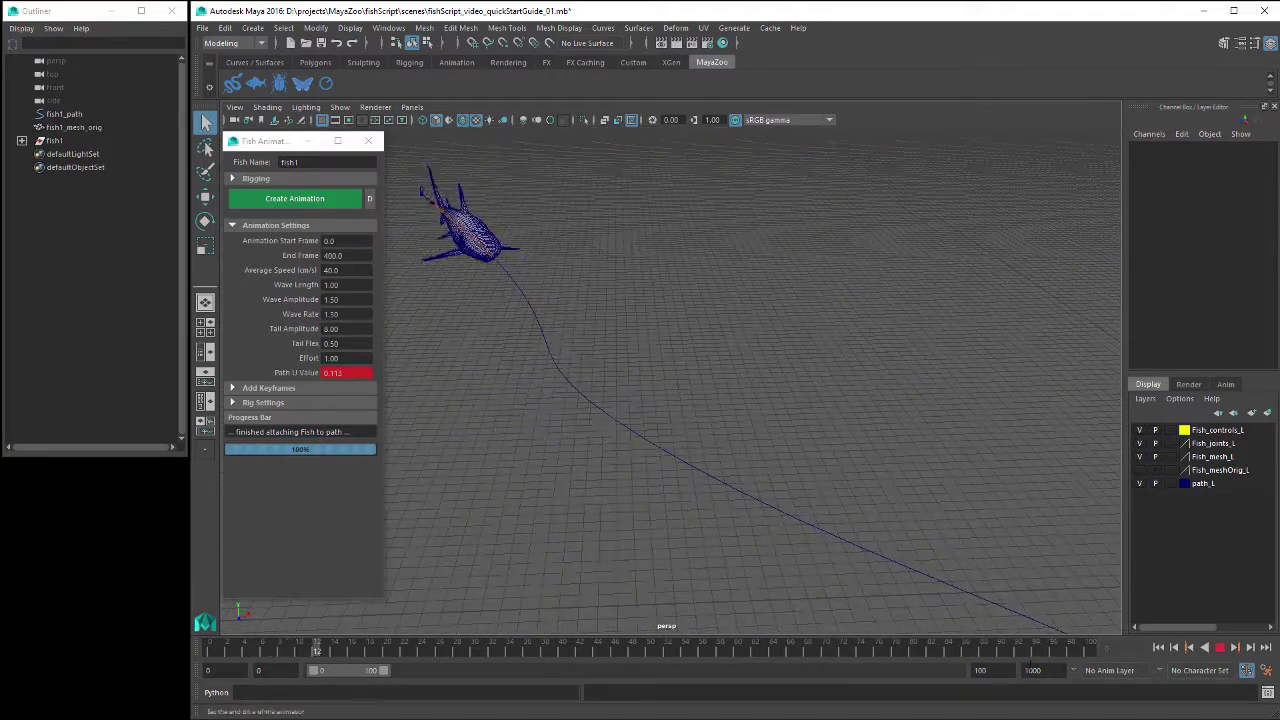
Set the playback end to 150, generate the swim keyframes, and hide Fish_joints_L
left_click(978, 670)
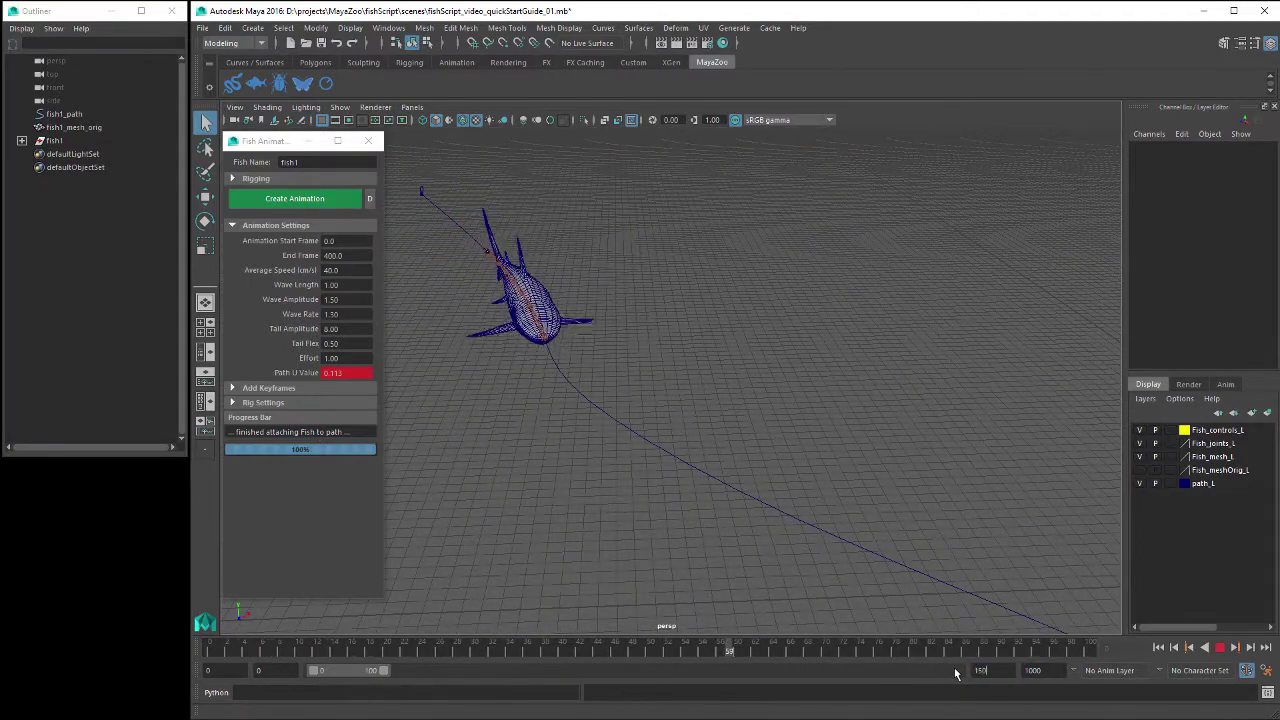
type("150")
key("Return")
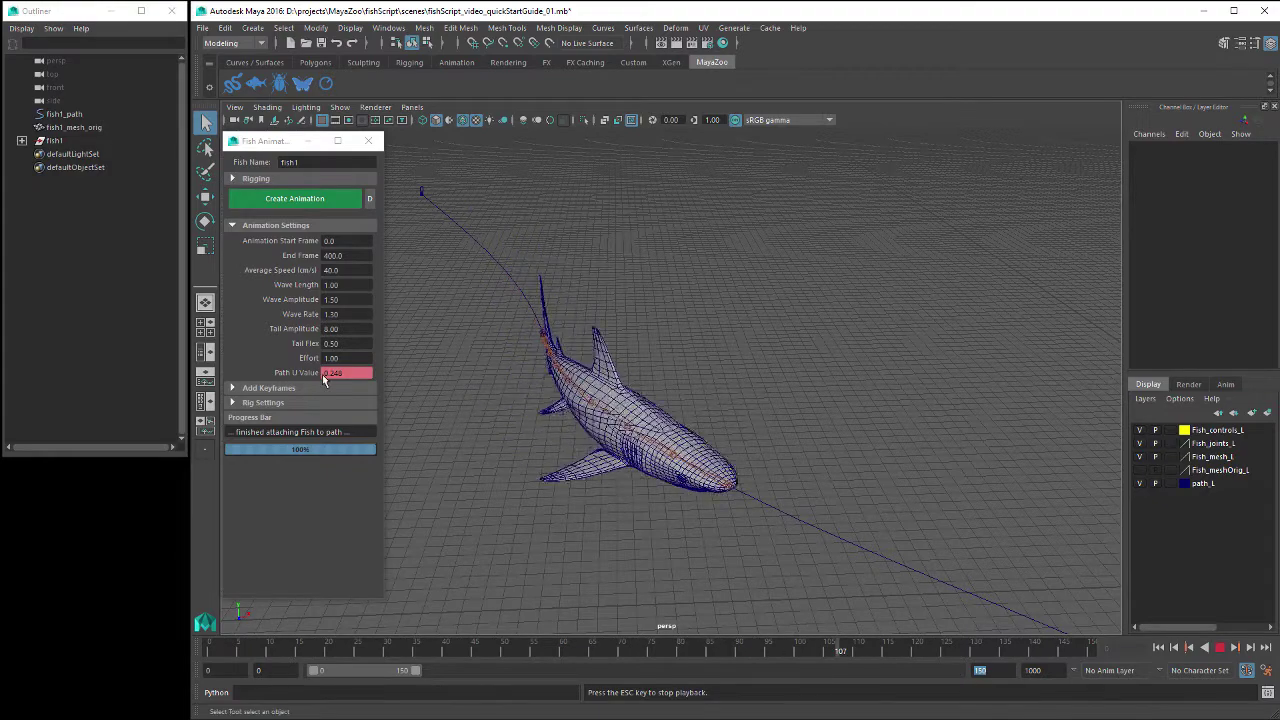
left_click(348, 199)
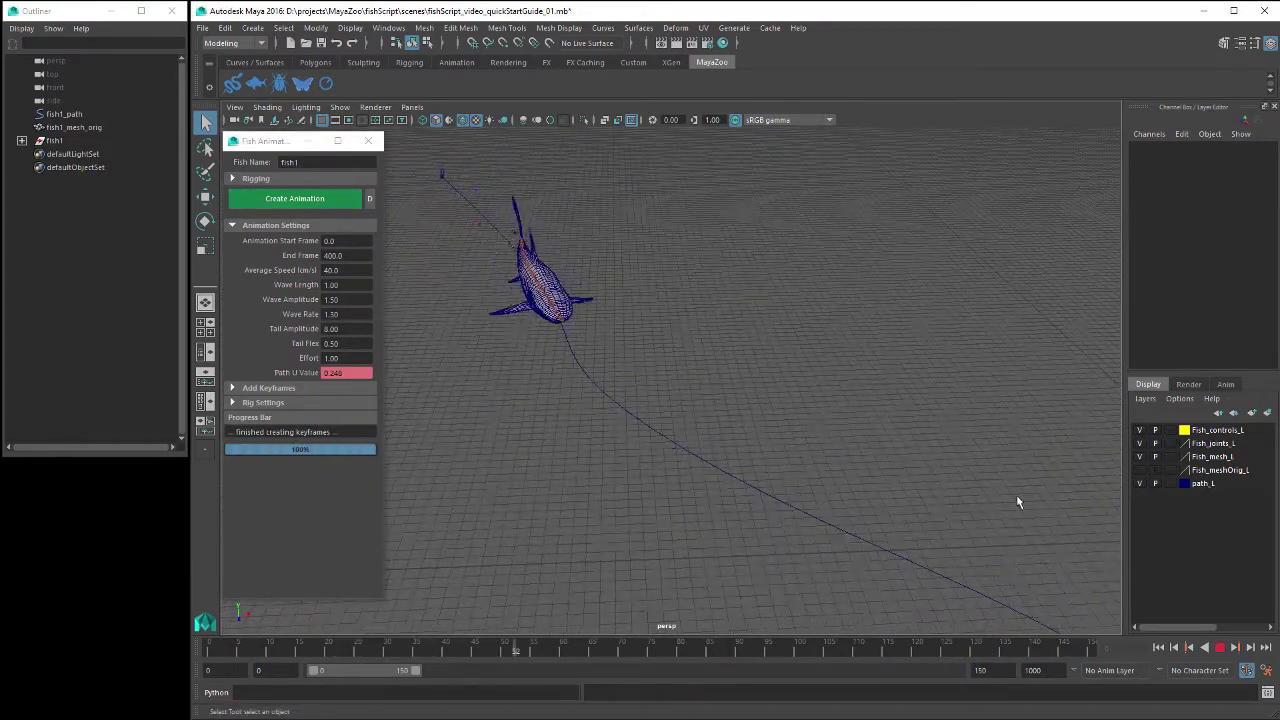
left_click(1139, 443)
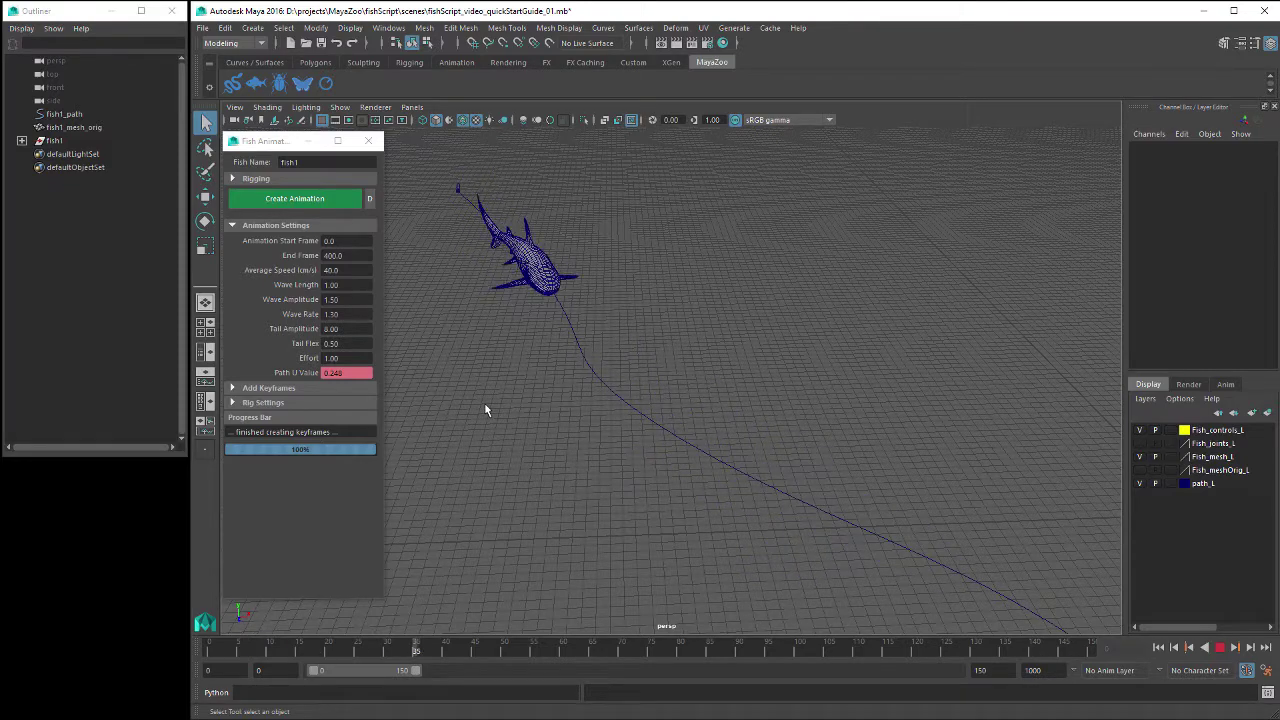
Show Fish_joints_L again and delete fish1's generated swim keyframes
left_click(1139, 443)
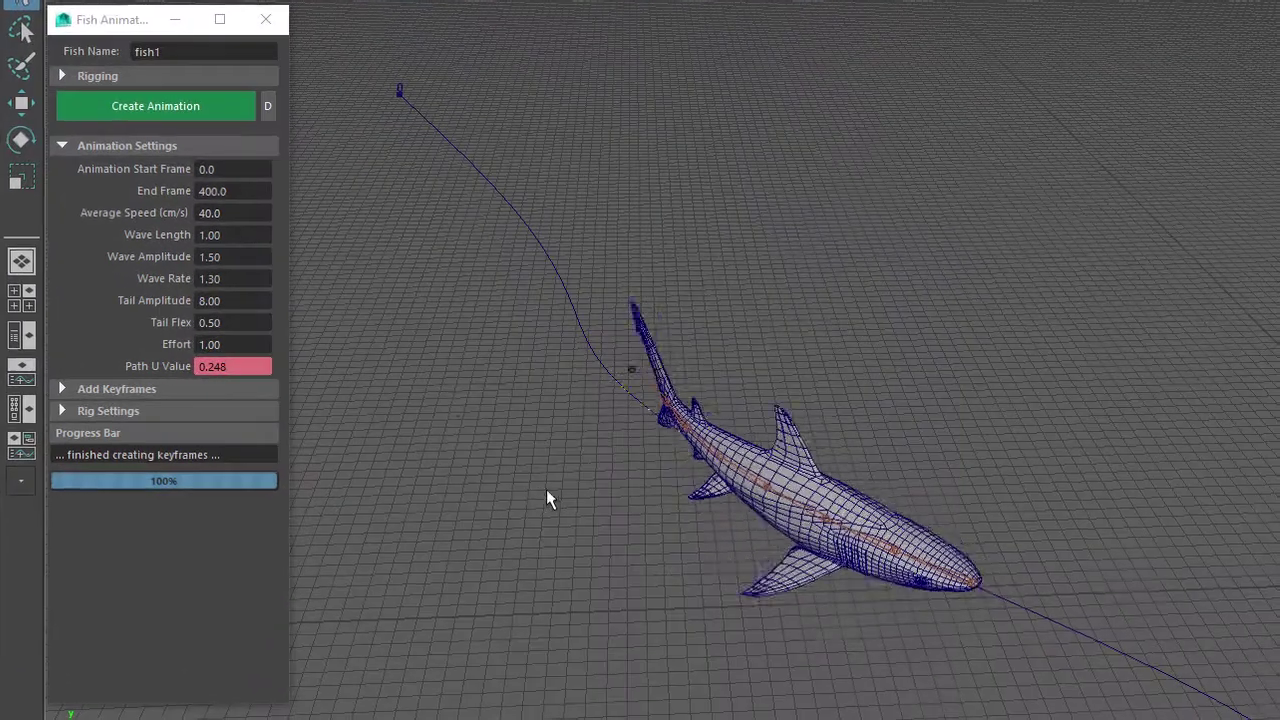
left_click(267, 105)
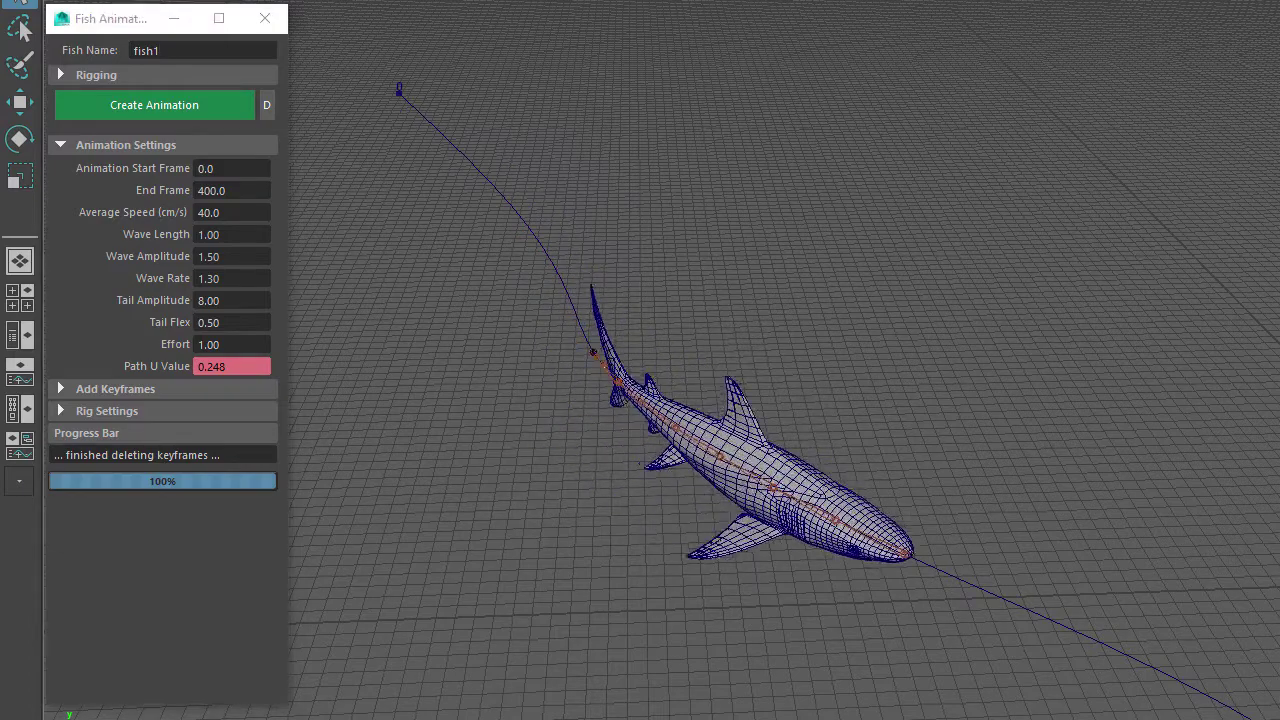
Reattach fish1 to the path for a 78.4 cm/s average speed and expand Rig Settings
left_click(62, 76)
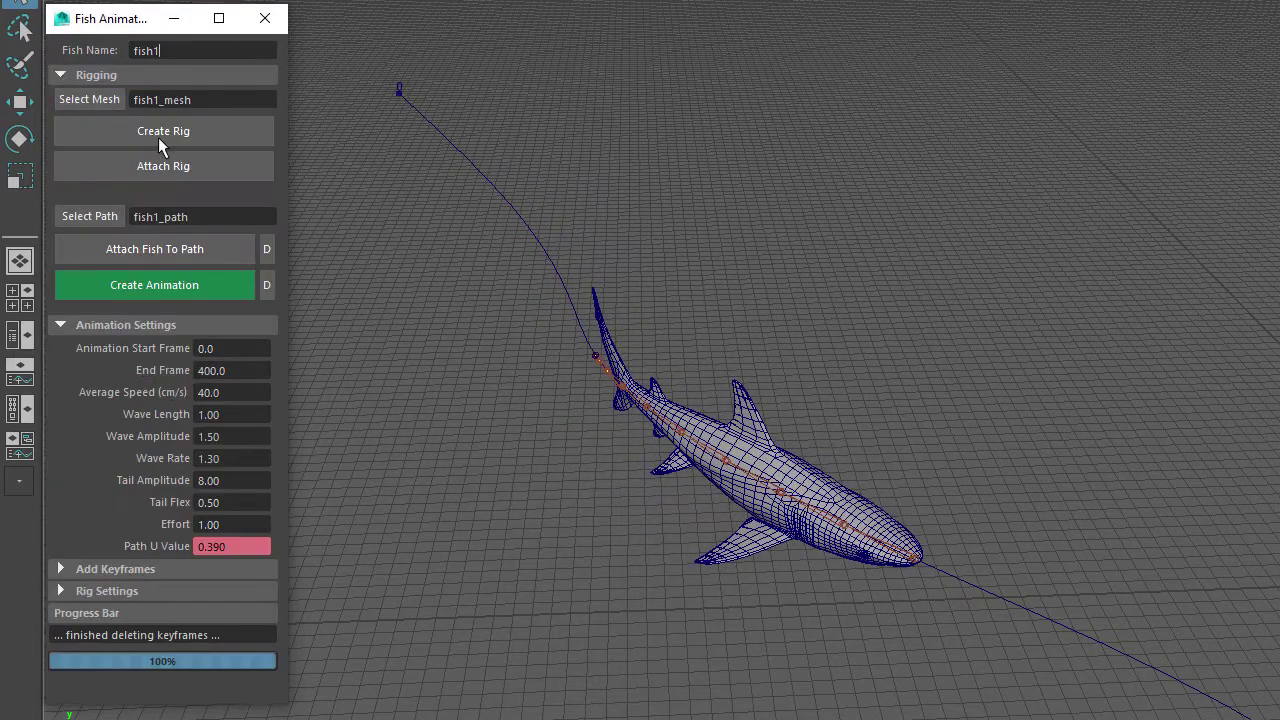
left_click(267, 250)
key("f")
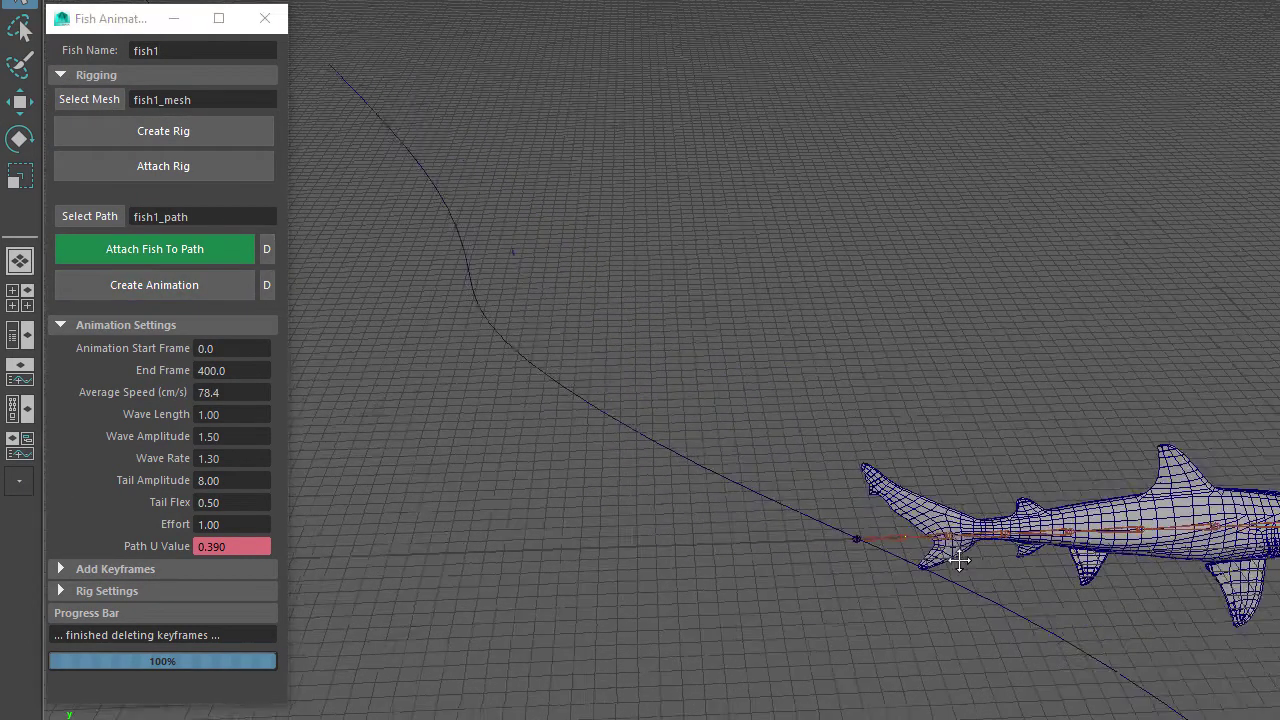
mouse_move(786, 486)
left_mouse_down("alt")
mouse_move(734, 463)
mouse_move(870, 485)
mouse_move(846, 500)
mouse_move(774, 486)
left_mouse_up("alt")
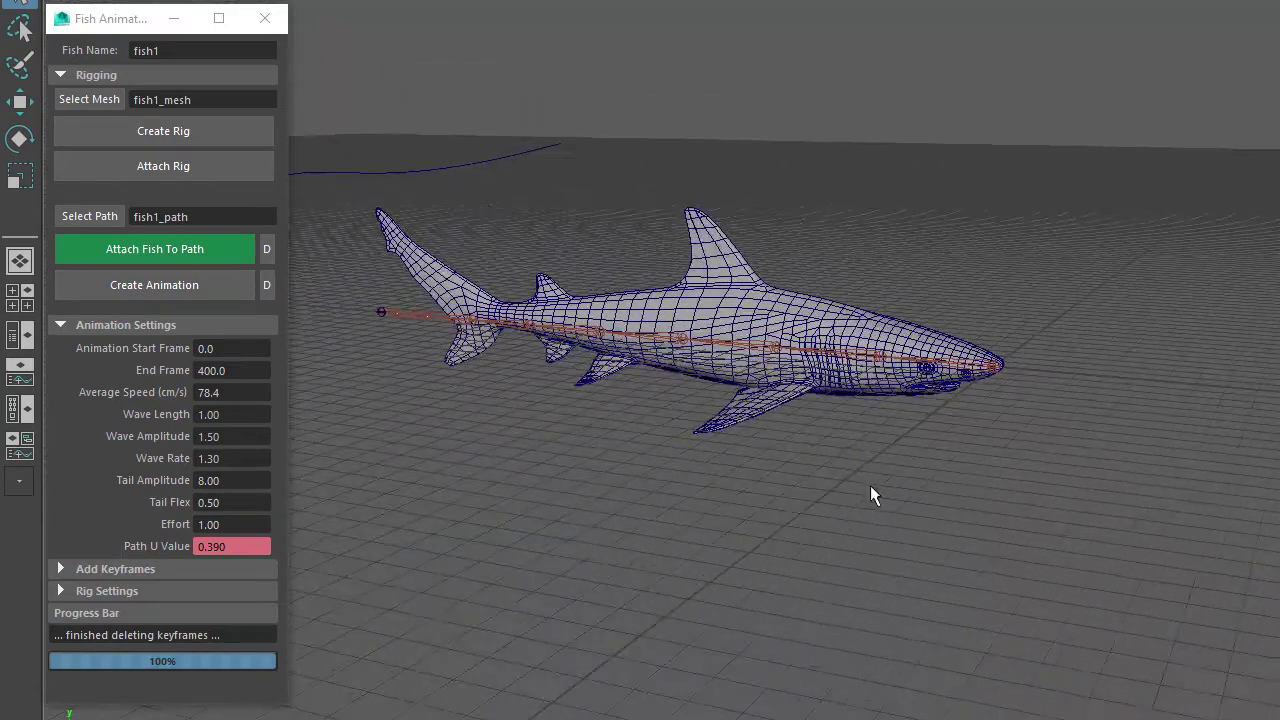
middle_click_drag(774, 486, 823, 490, "alt")
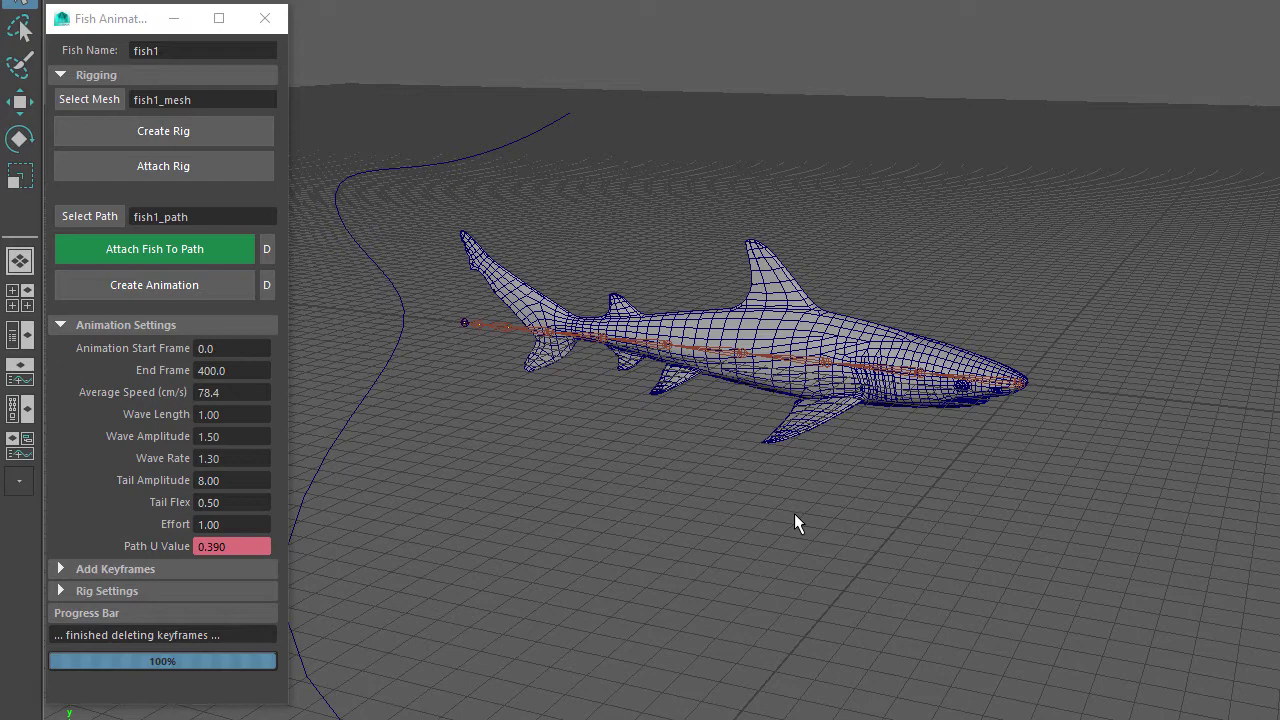
left_click(63, 326)
left_click(61, 368)
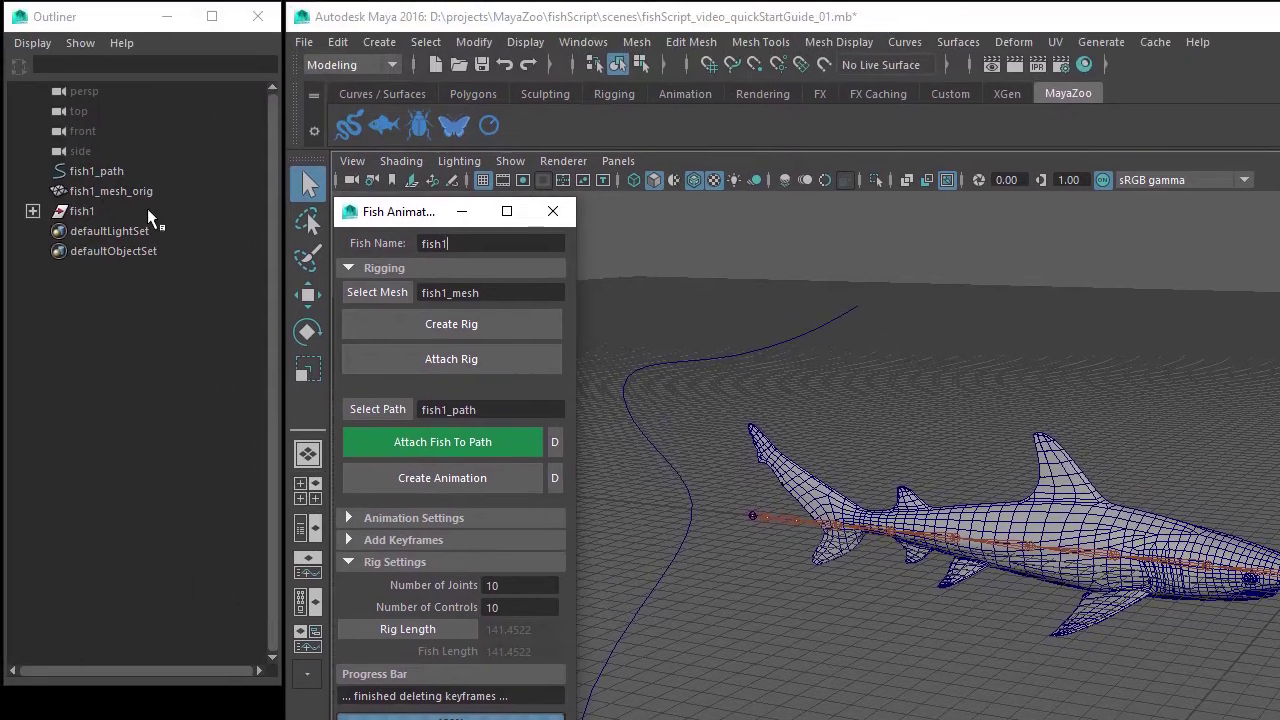
Expand the fish1 group in the Outliner and select fish1_mesh and fish1_skeleton
left_click(147, 210)
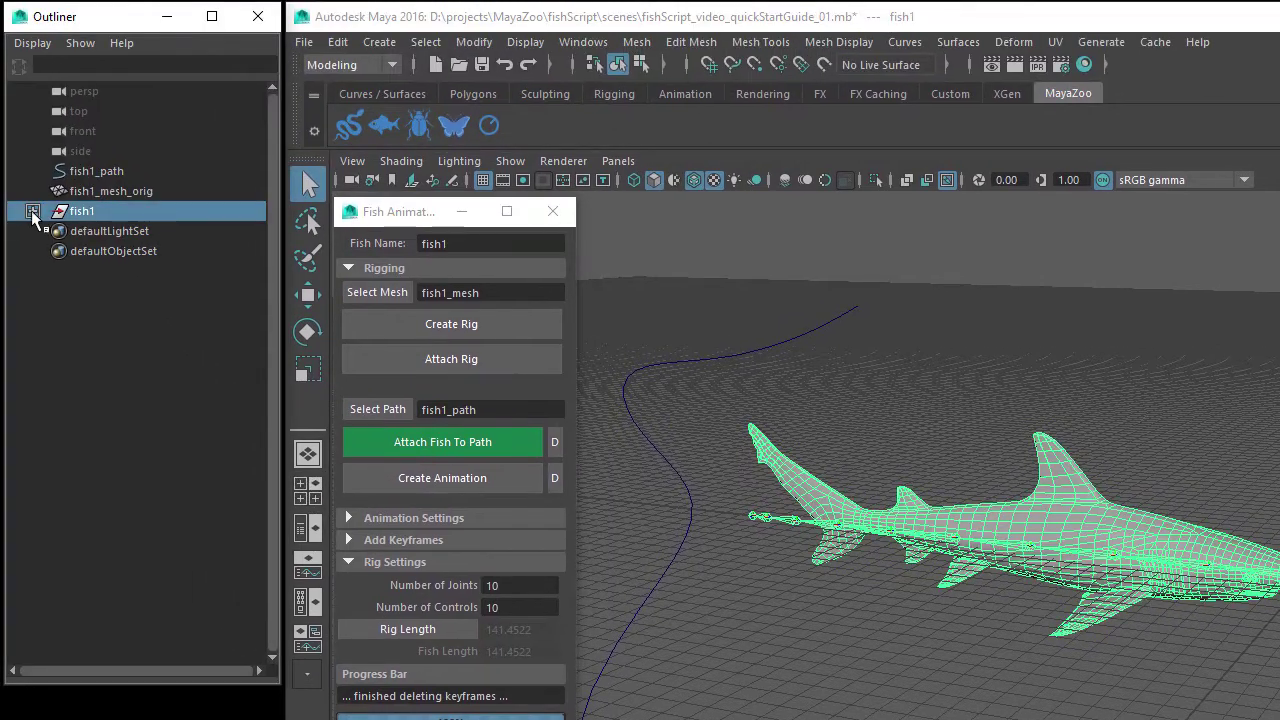
left_click(32, 211)
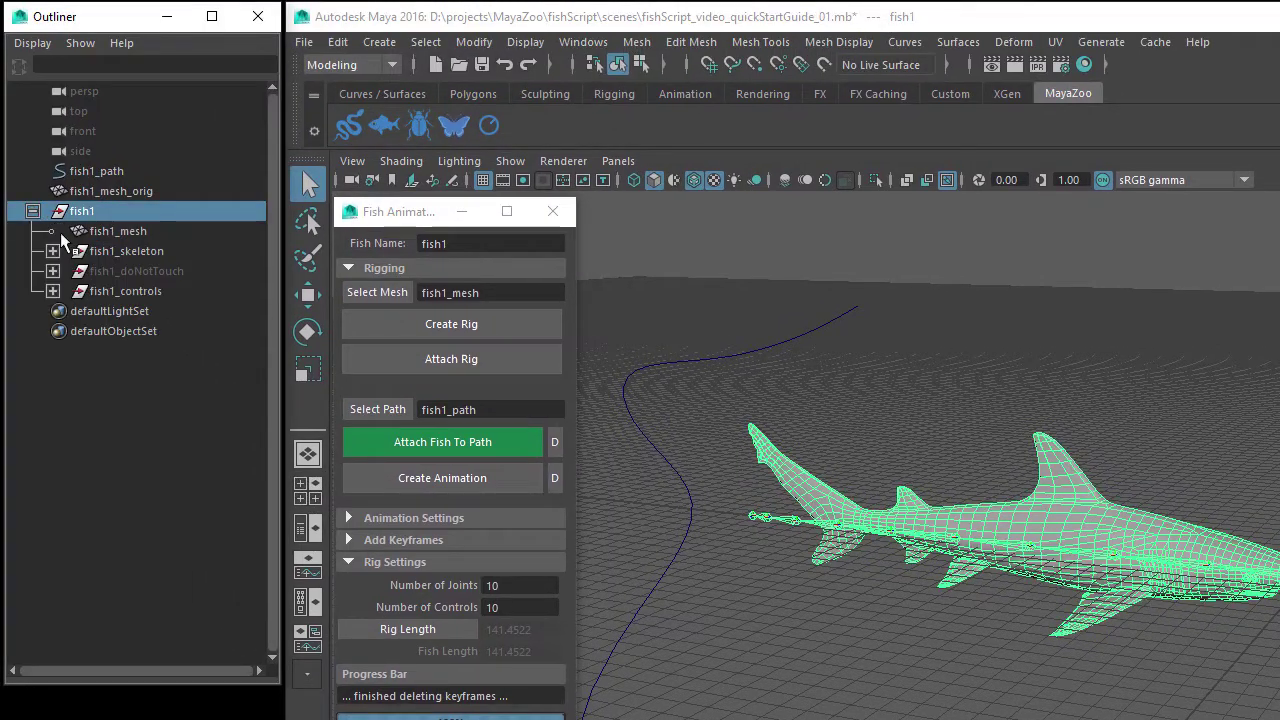
left_click(203, 241)
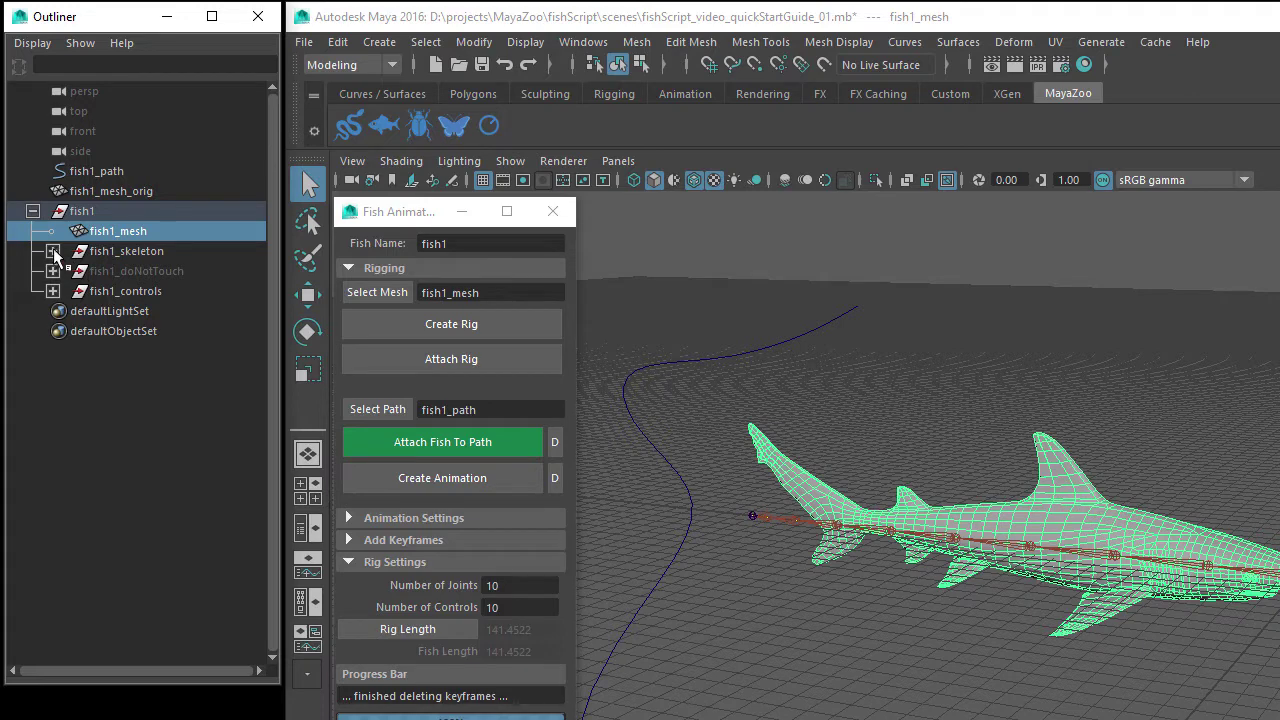
left_click(52, 251)
left_click(199, 252)
Expand the skeleton's joint chain from joint1 through joint9, then collapse it
left_click(72, 271)
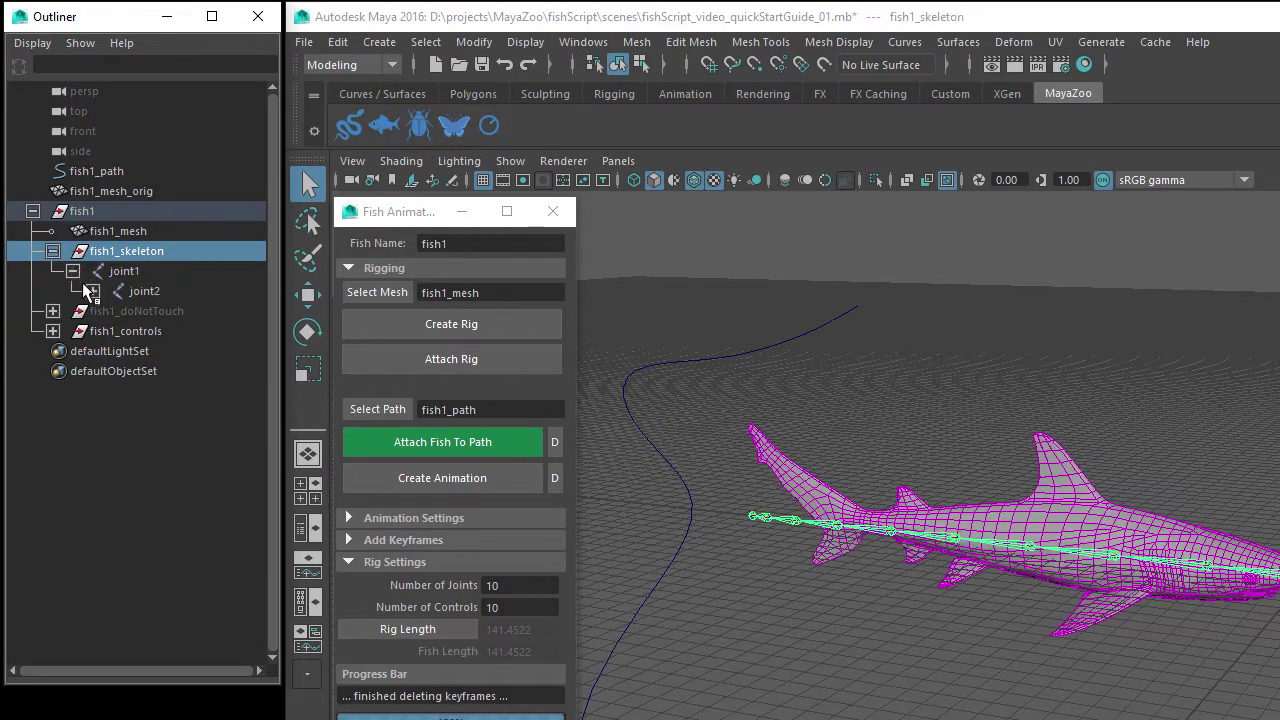
left_click(92, 291)
left_click(112, 311)
left_click(132, 331)
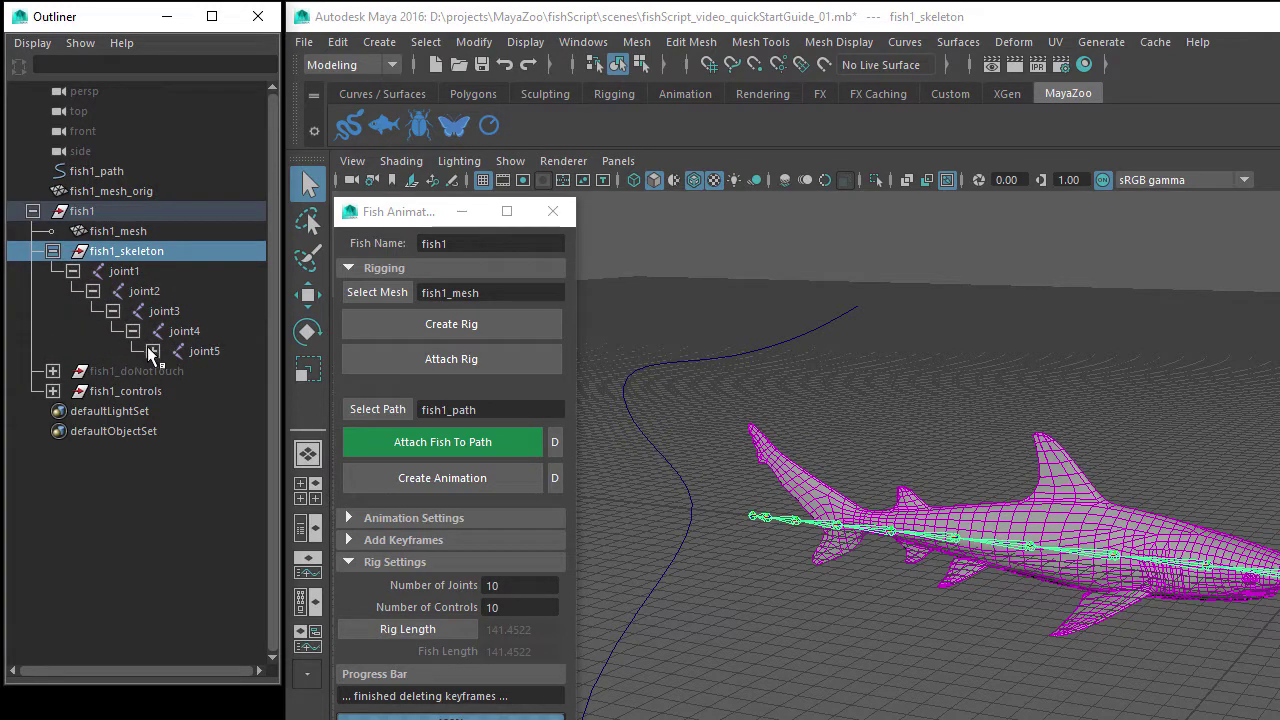
left_click(152, 351)
left_click(172, 371)
left_click(192, 391)
left_click(212, 411)
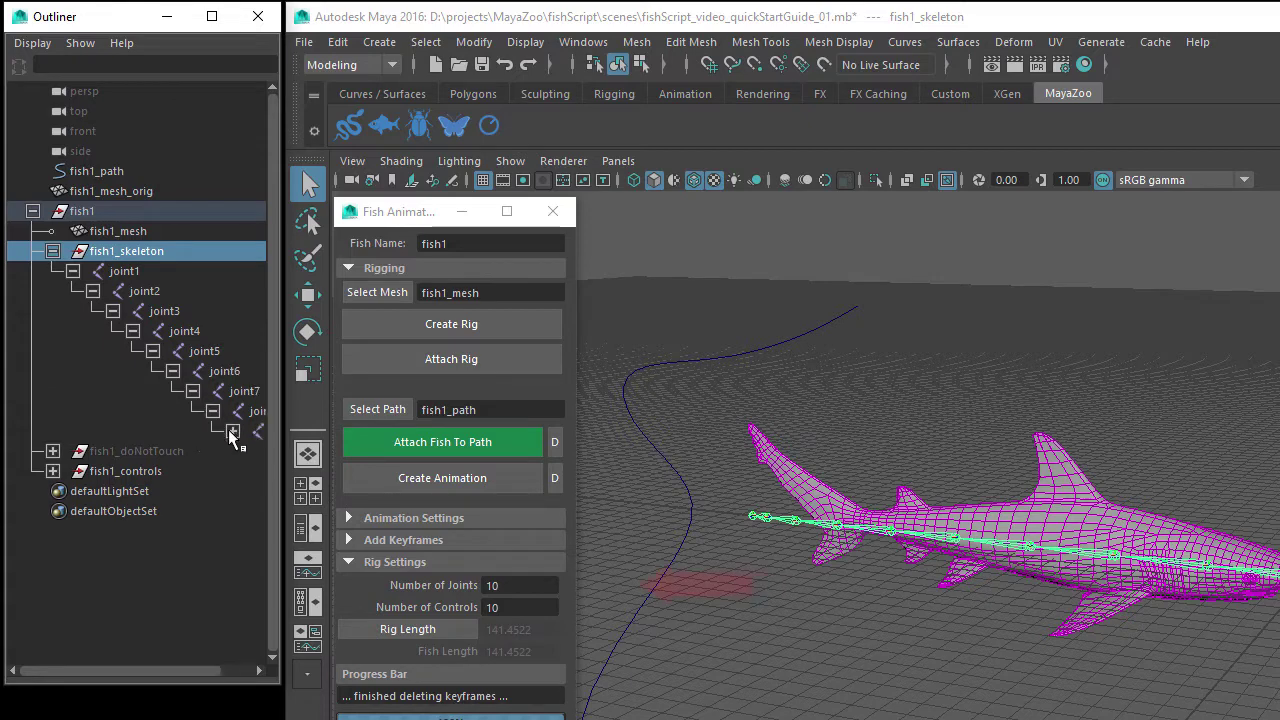
left_click(232, 431)
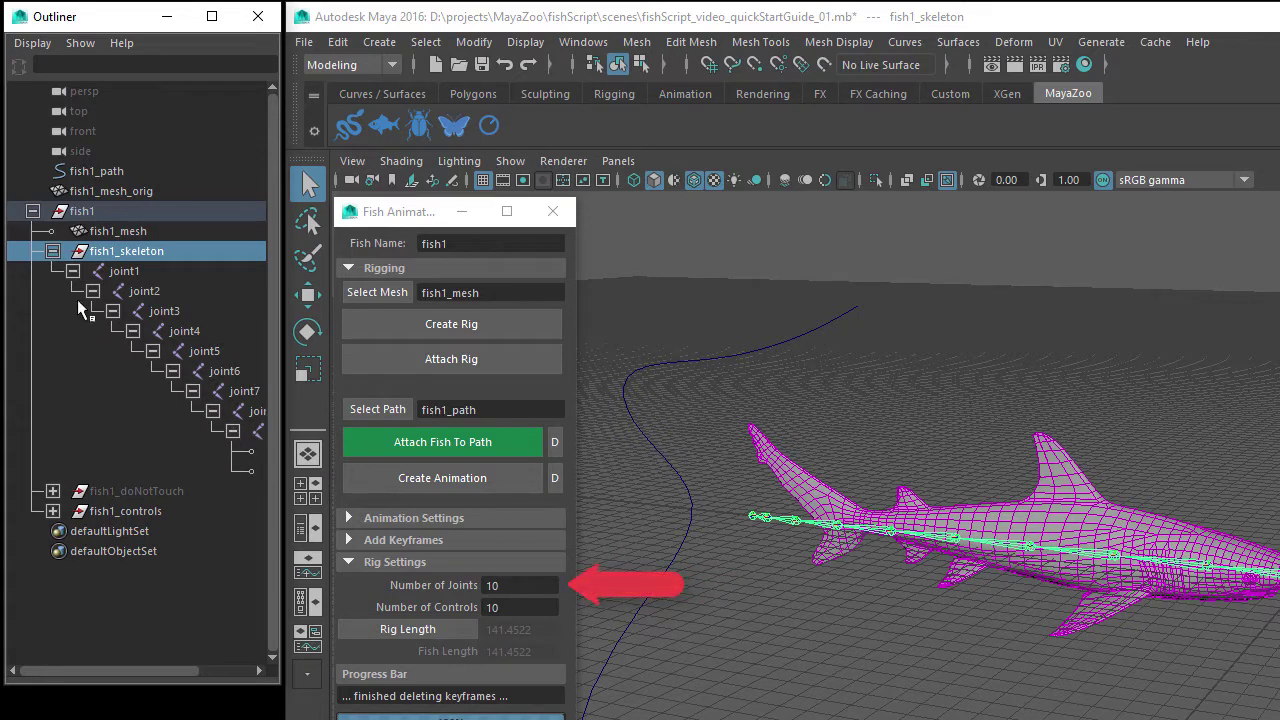
left_click(52, 251)
Inspect fish1_doNotTouch and fish1_controls (ctrl_0 to ctrl_9), then select the fish1 group
left_click(52, 271)
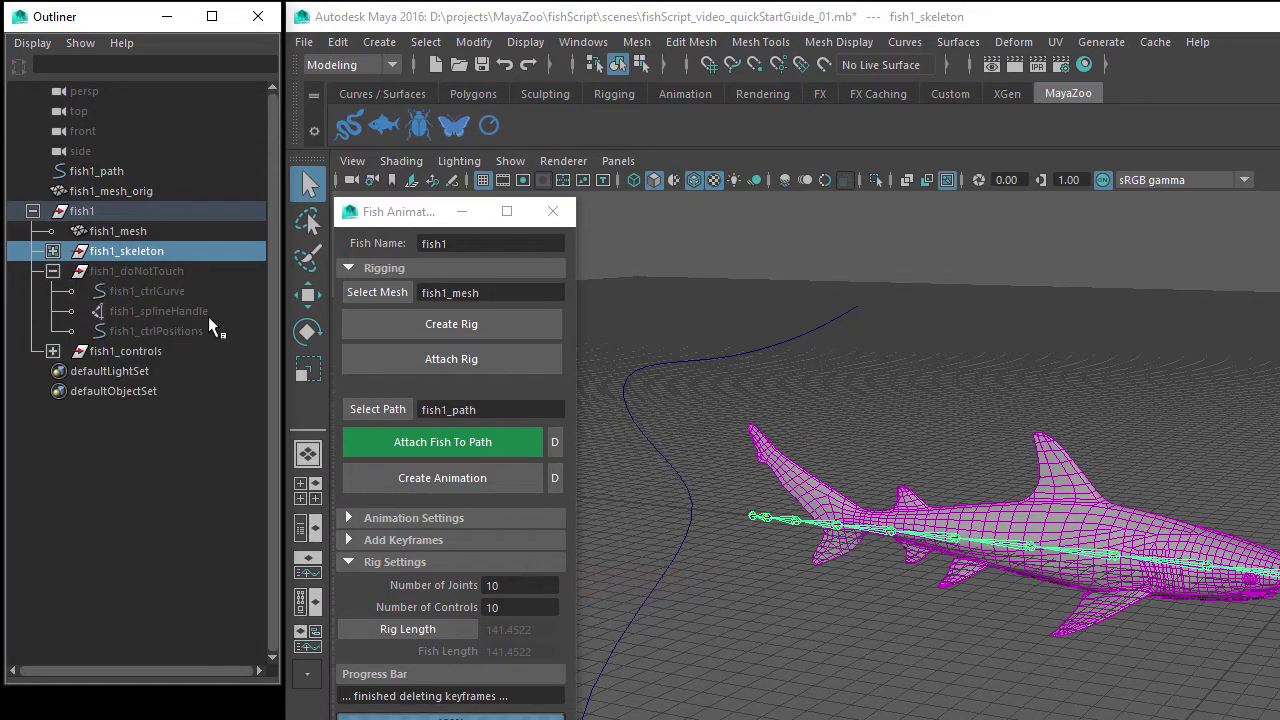
left_click(221, 269)
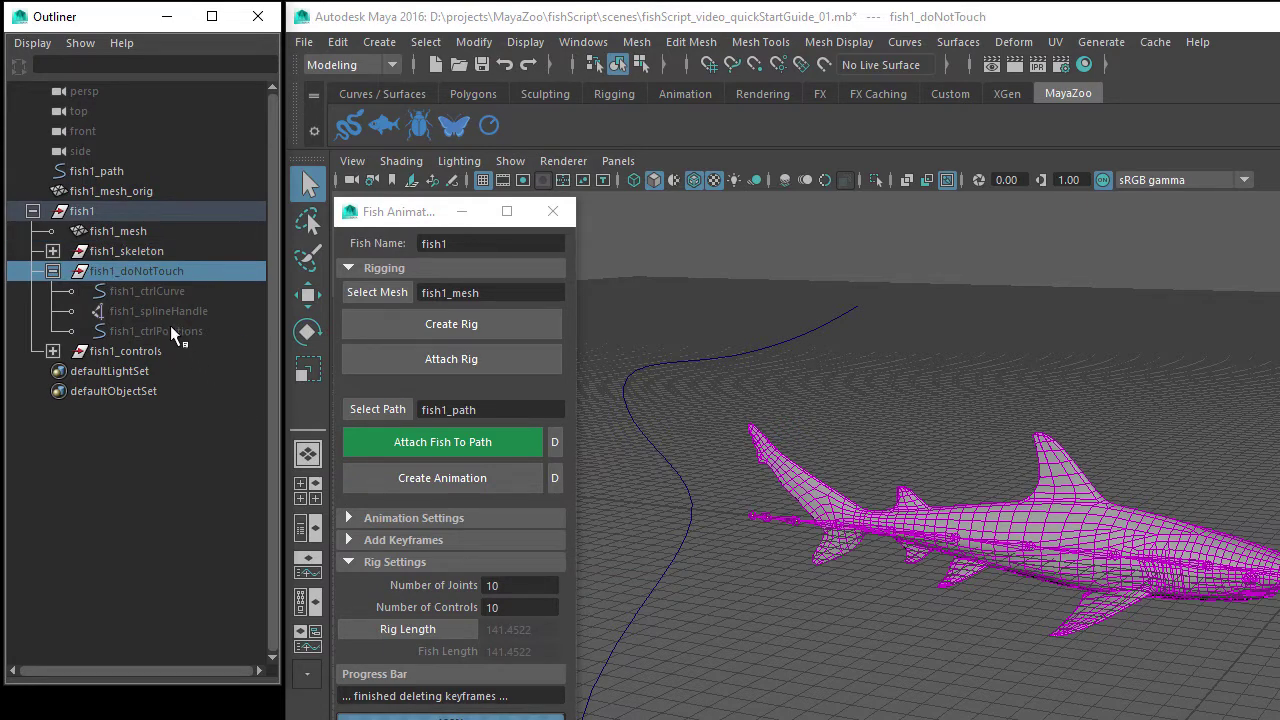
left_click(52, 271)
left_click(52, 291)
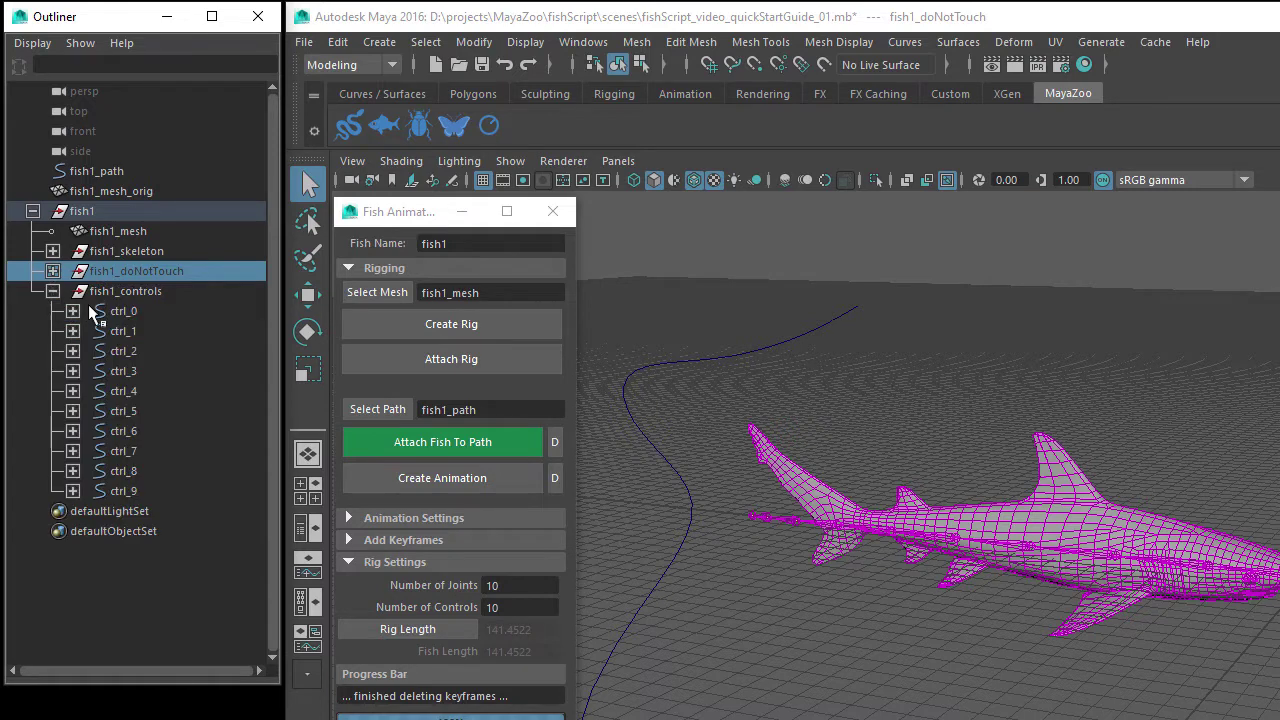
left_click(202, 291)
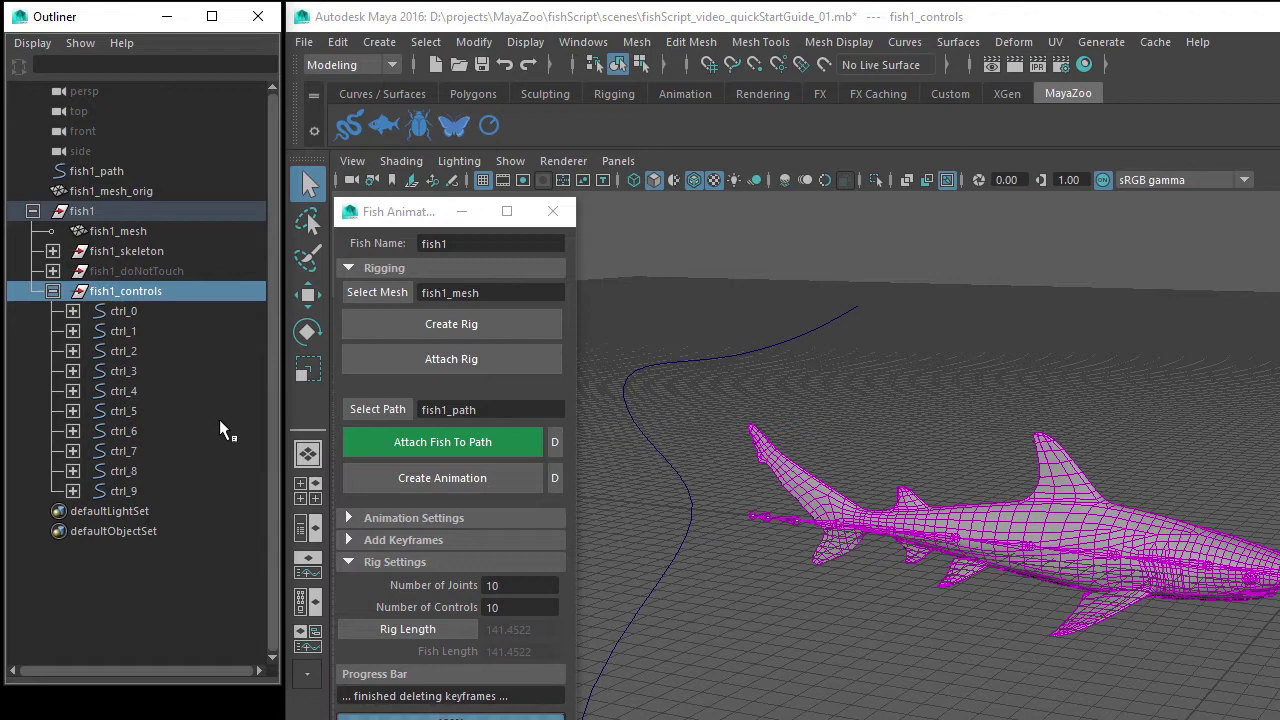
left_click(209, 210)
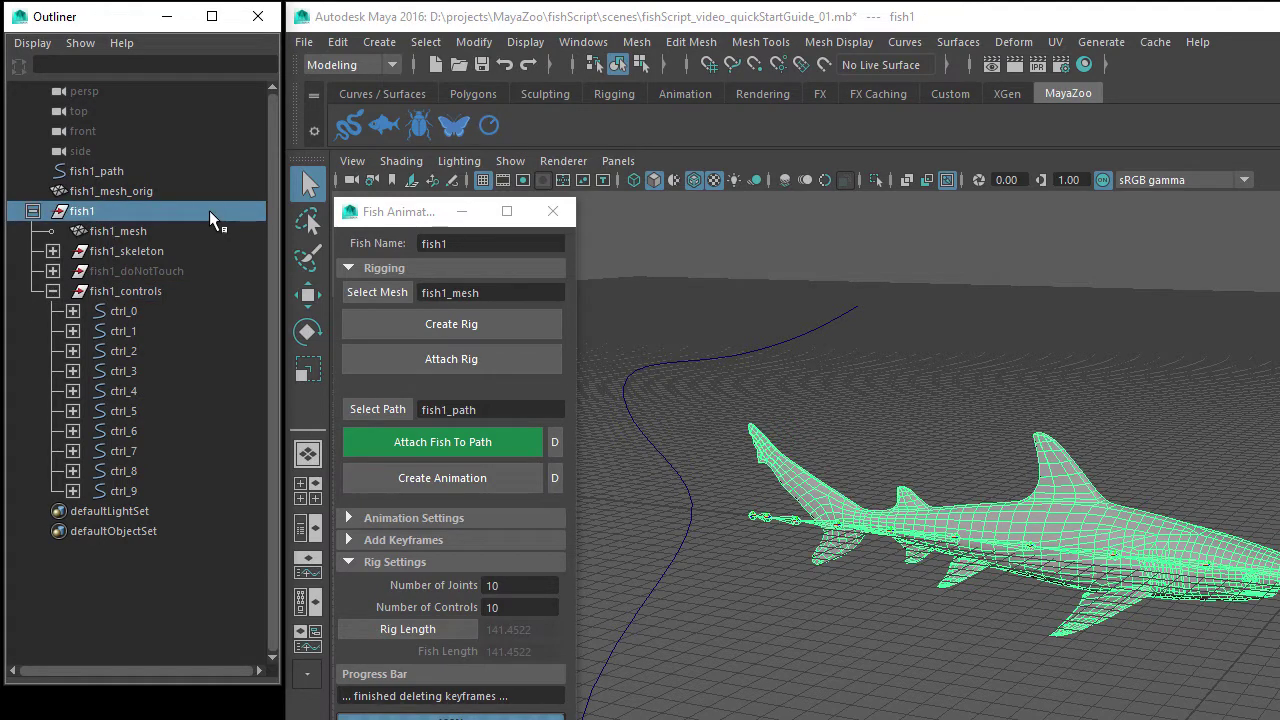
Delete the old fish1 rig and load fish1_mesh_orig as the rig's mesh
key("Delete")
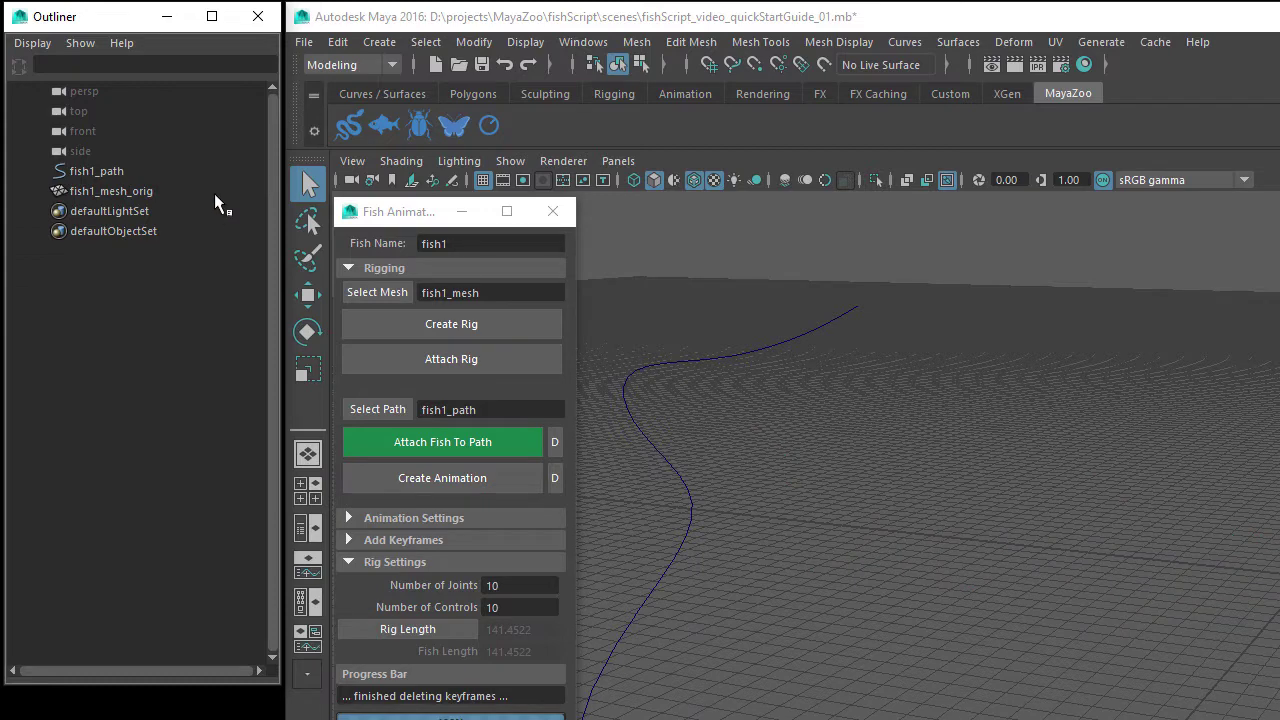
left_click(214, 190)
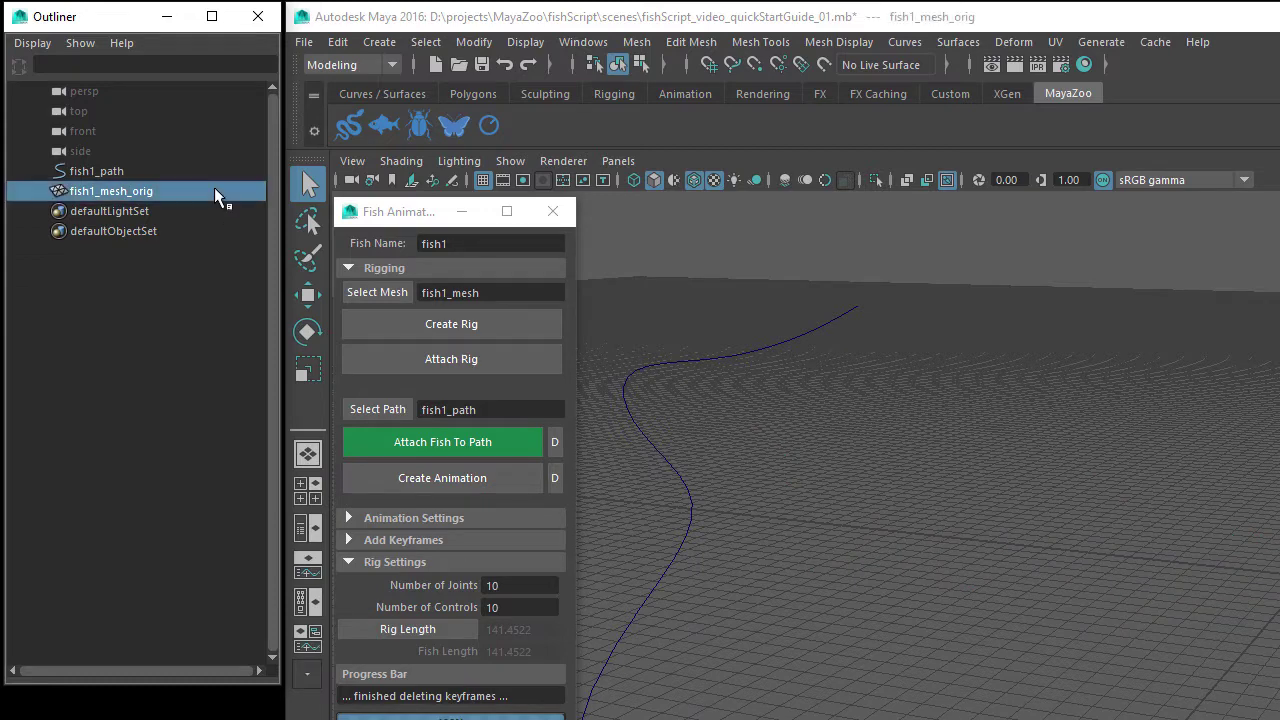
left_click(398, 293)
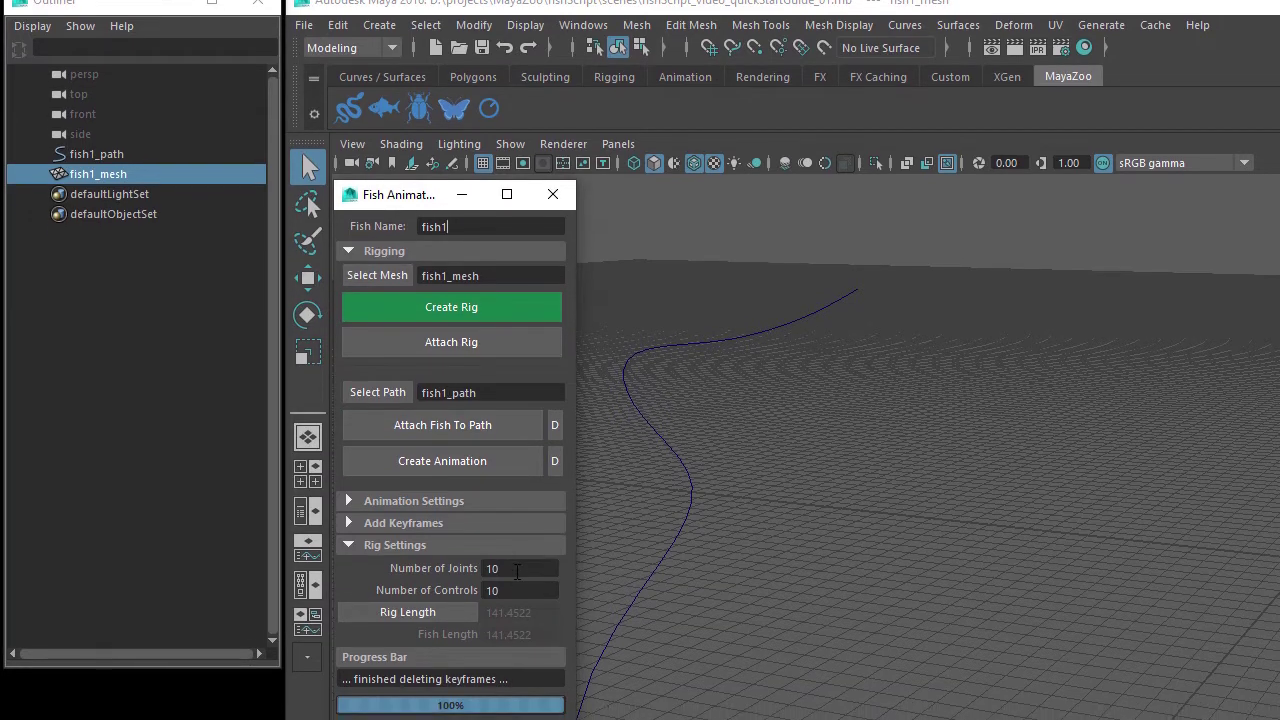
Set 15 joints and 15 controls, create the rig, and set rig length to 141.4522
left_click_drag(505, 586, 461, 589)
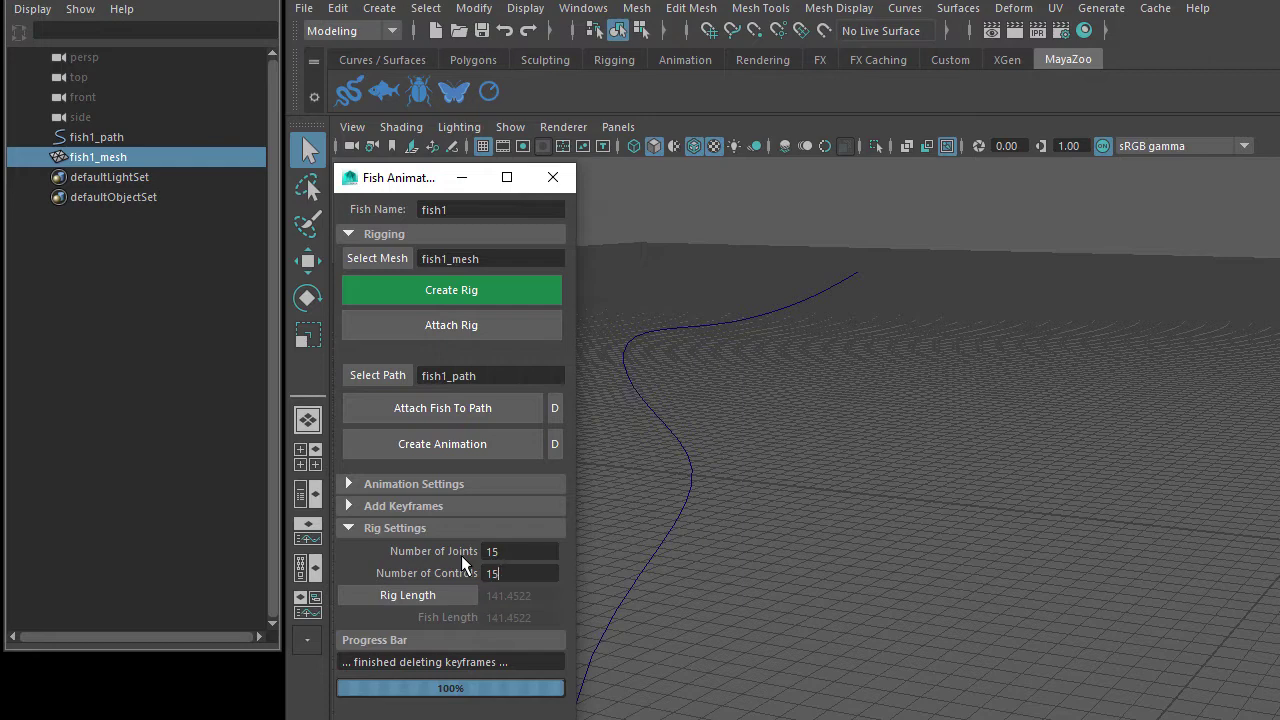
key("Tab")
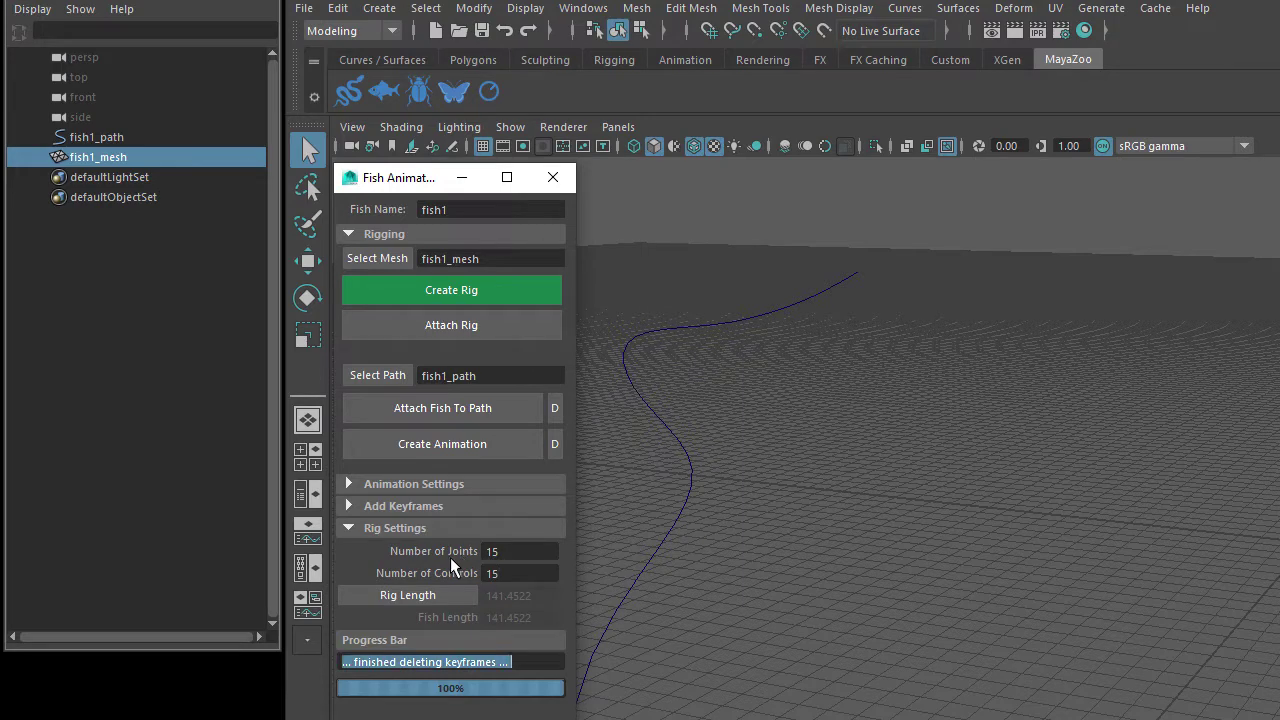
left_click(506, 289)
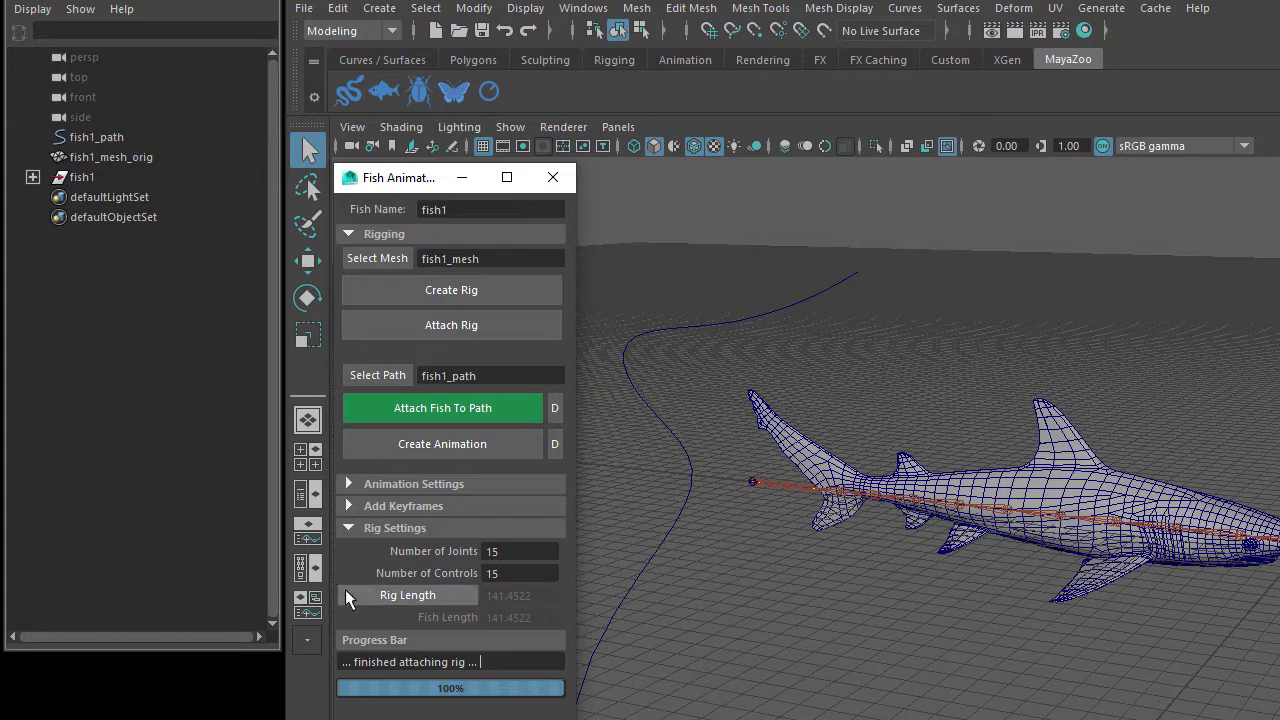
left_click(453, 595)
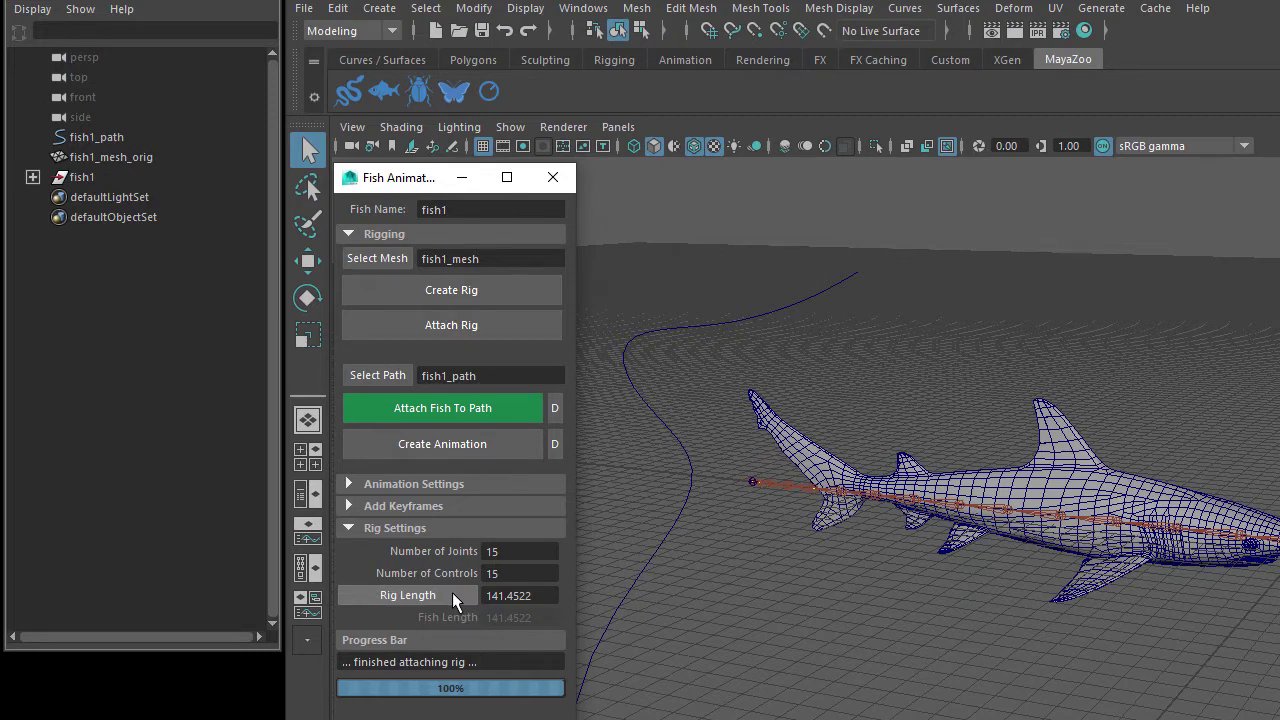
left_click(452, 595)
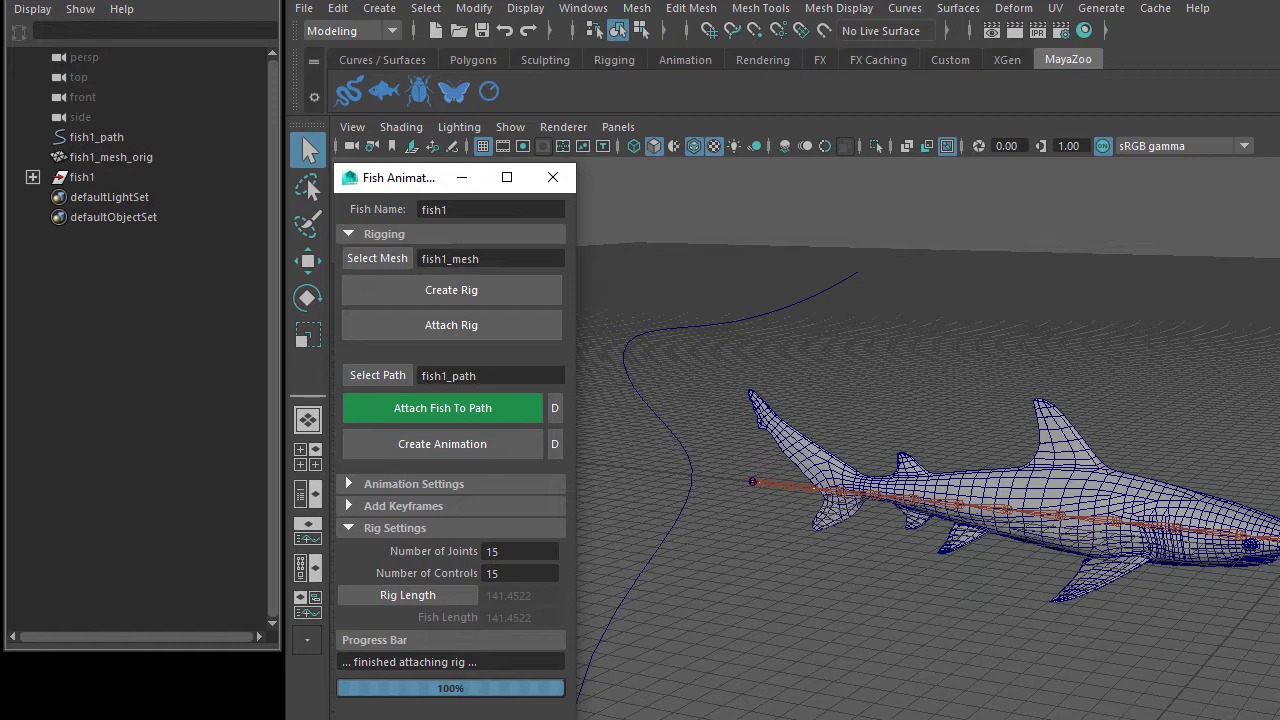
Attach the rebuilt shark to fish1_path, generate its swim keyframes, and orbit to inspect
left_click_drag(651, 551, 666, 591)
left_click(471, 410)
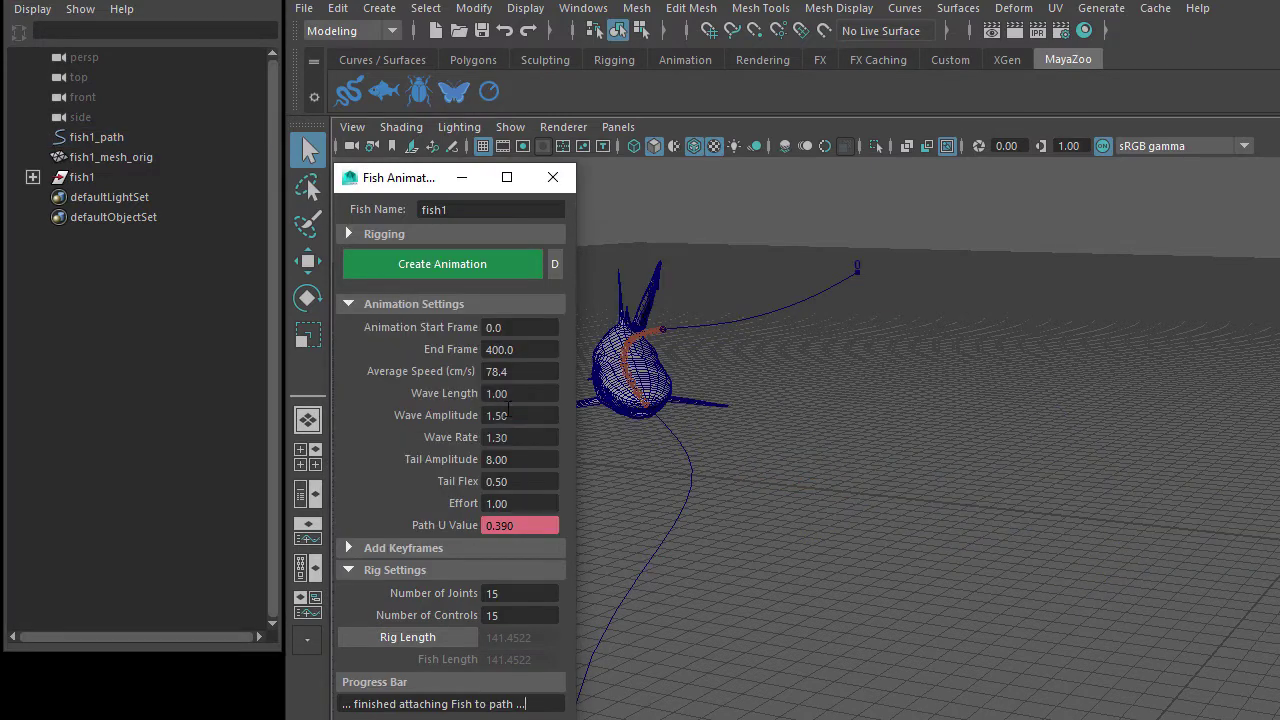
left_click(513, 263)
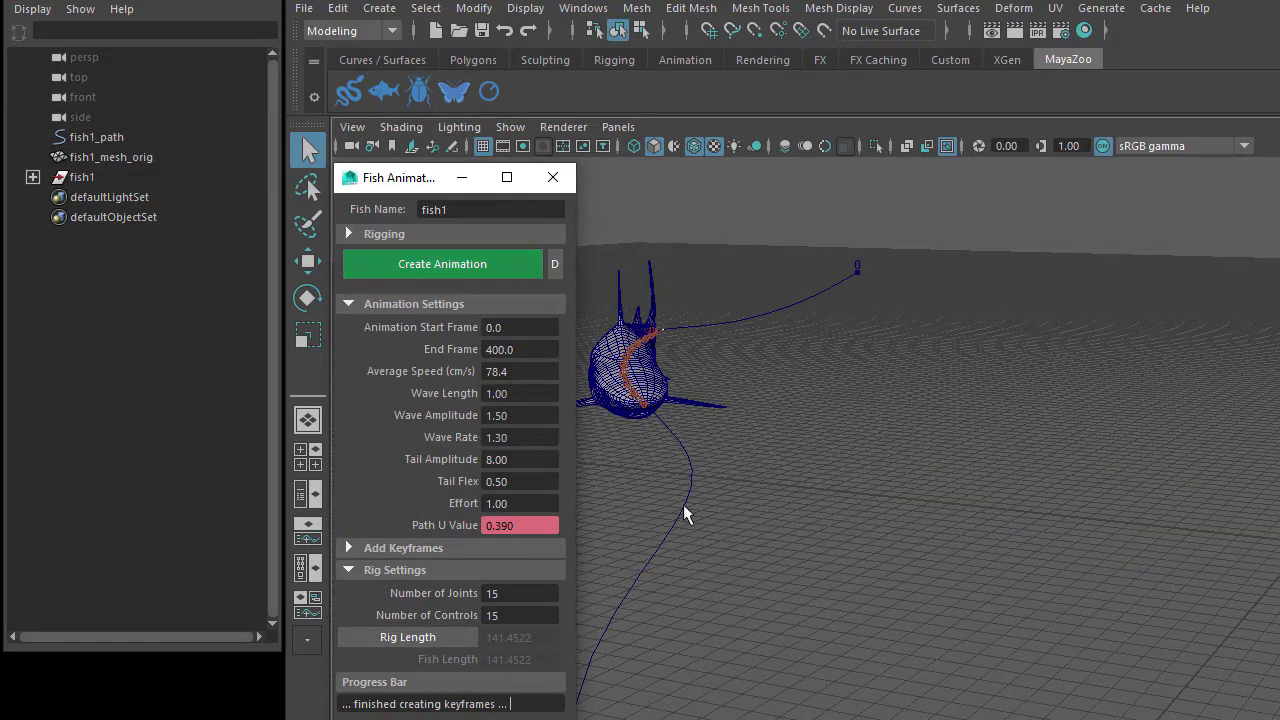
left_click_drag(738, 551, 962, 565, "alt")
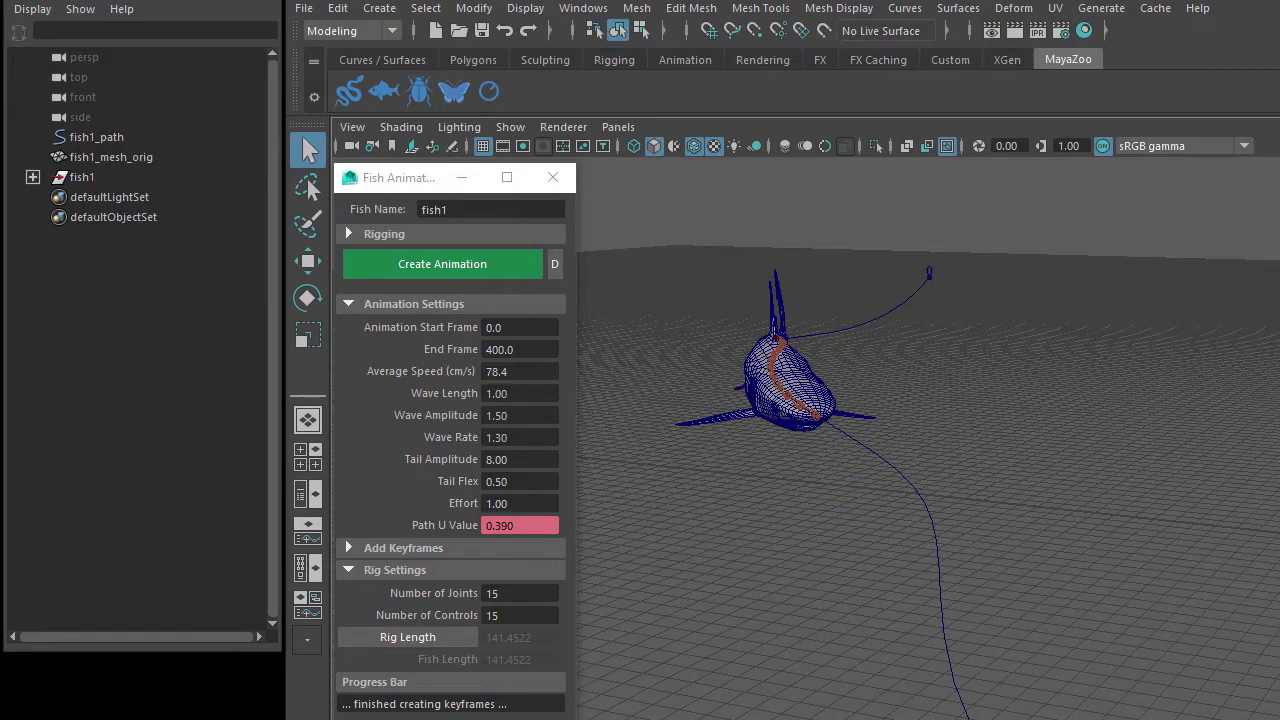
left_click_drag(897, 450, 1009, 573, "alt")
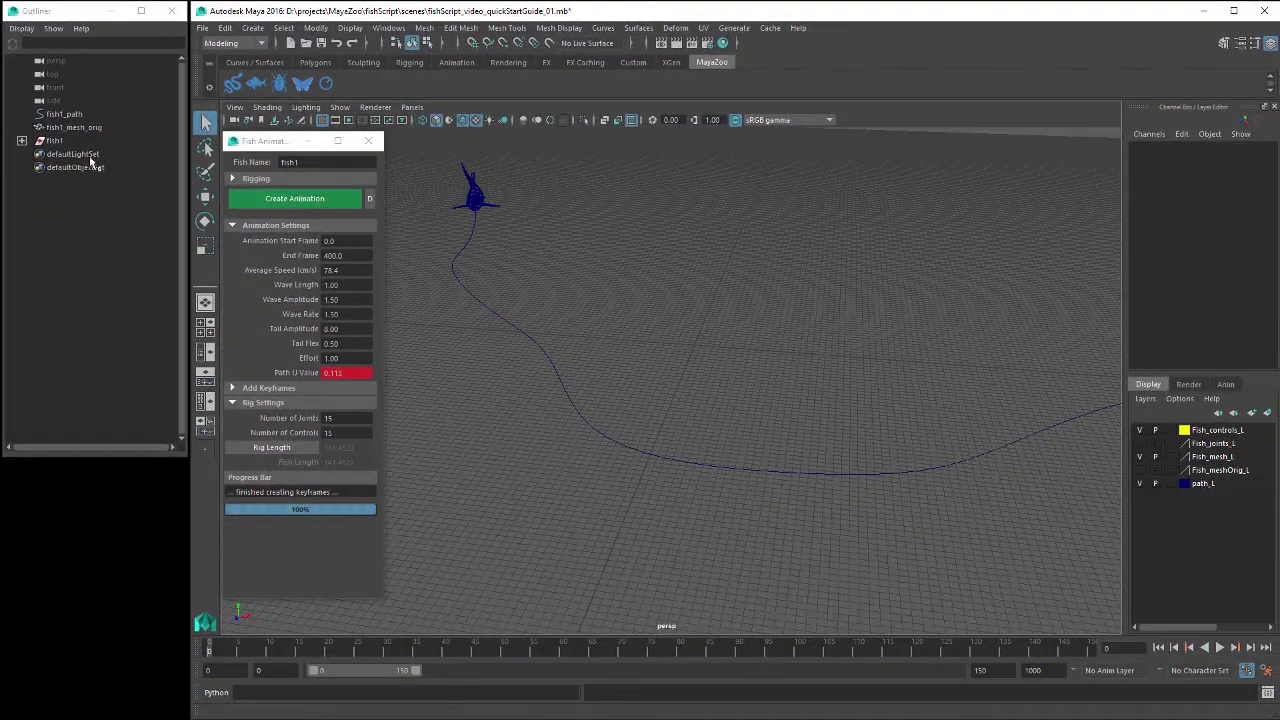
Select fish1, orbit and dolly toward the shark, then select the End Frame field
left_click(54, 140)
left_click_drag(505, 315, 559, 369, "alt")
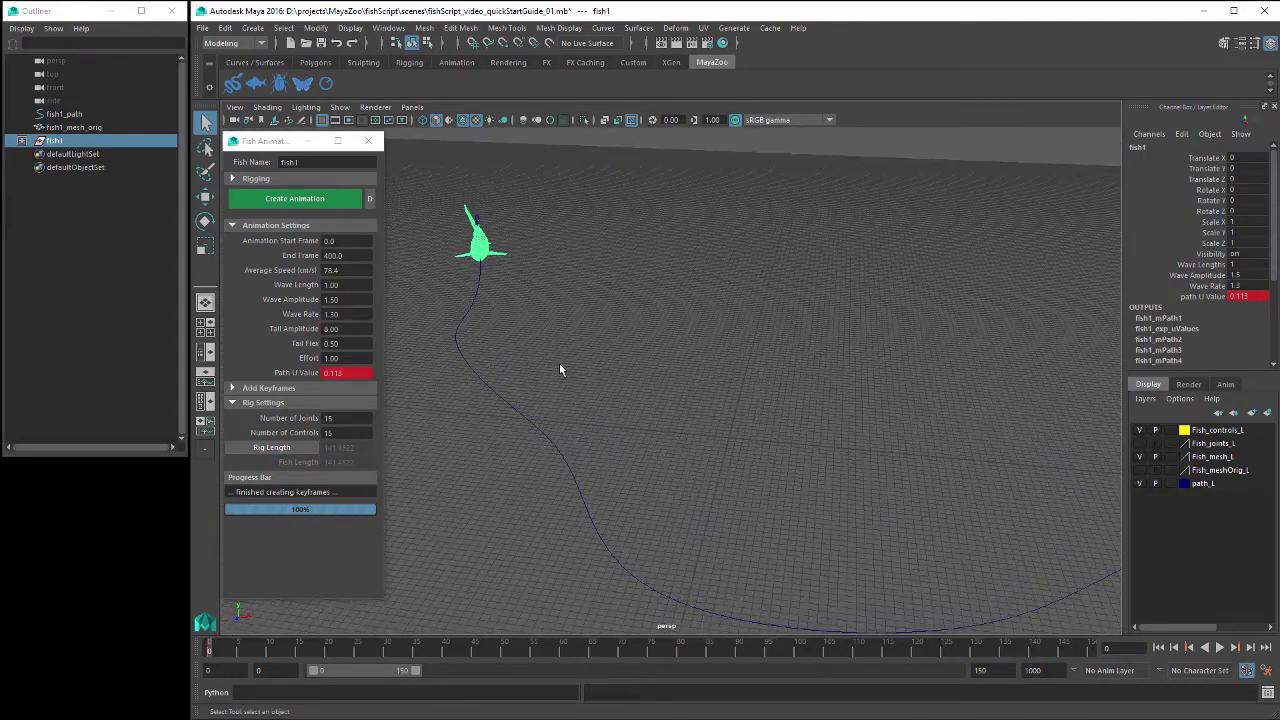
left_click_drag(909, 479, 660, 521, "alt")
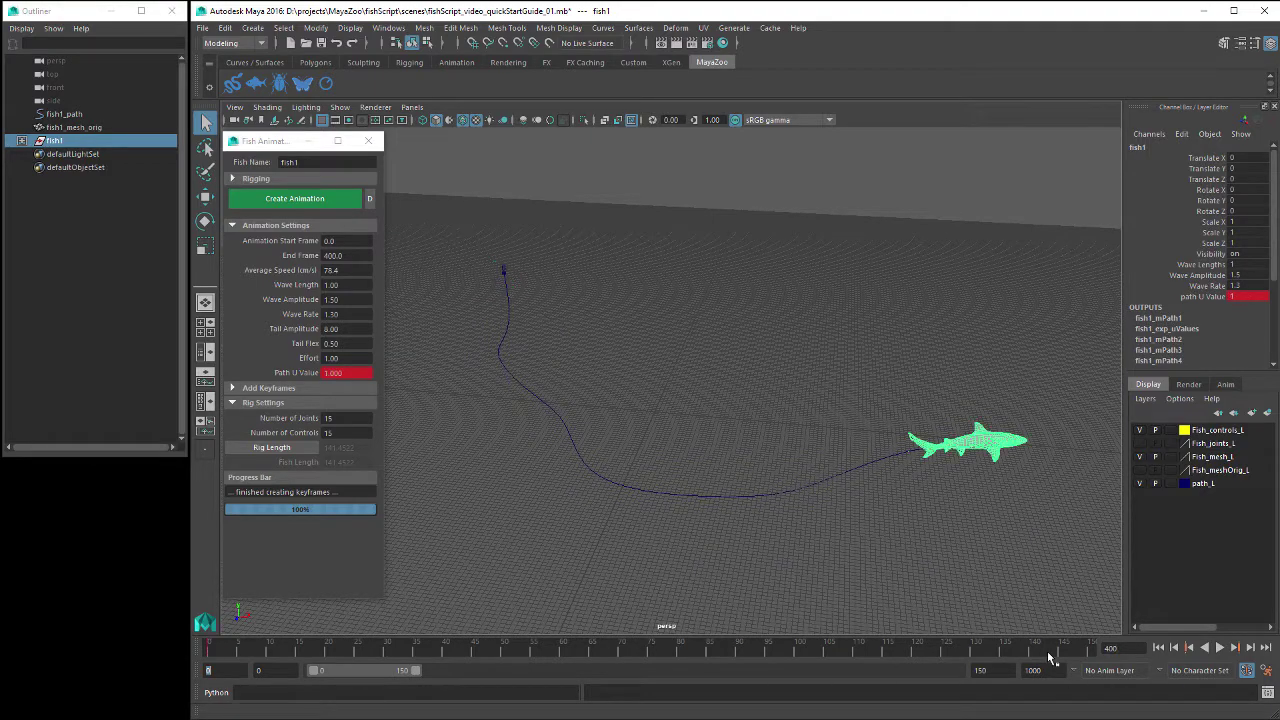
right_click_drag(664, 510, 704, 504, "alt")
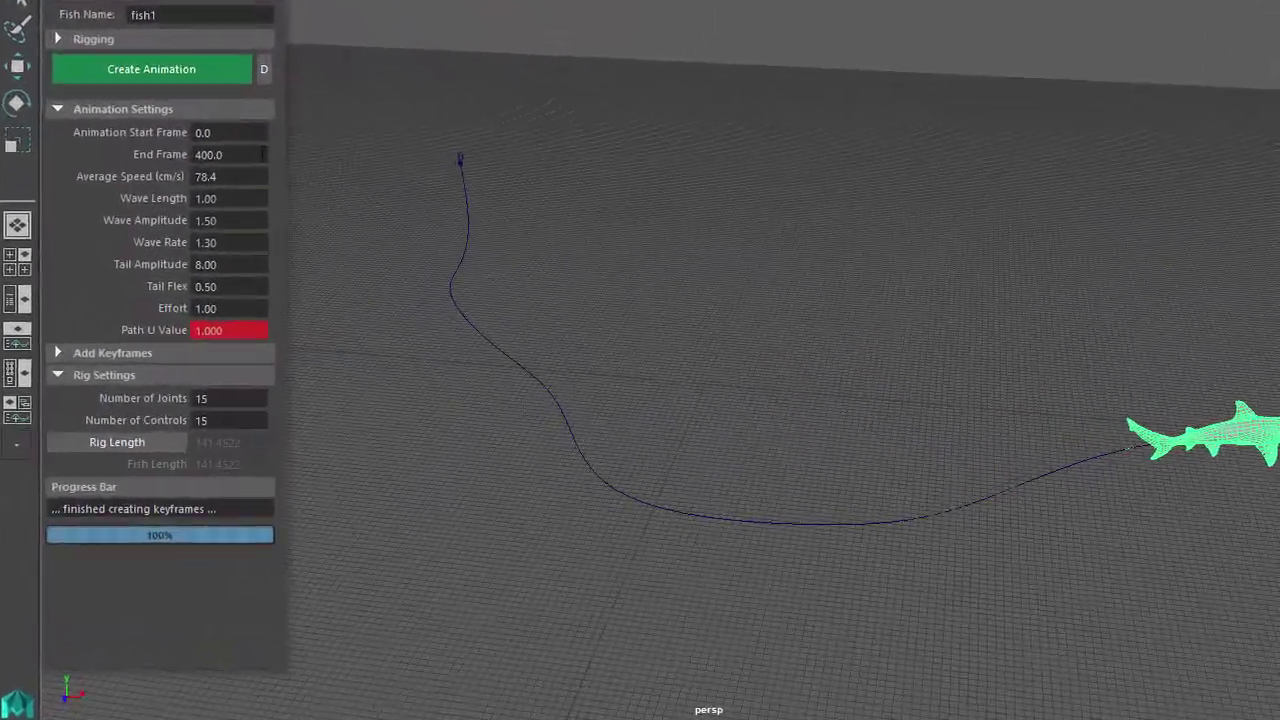
left_click_drag(345, 255, 305, 255)
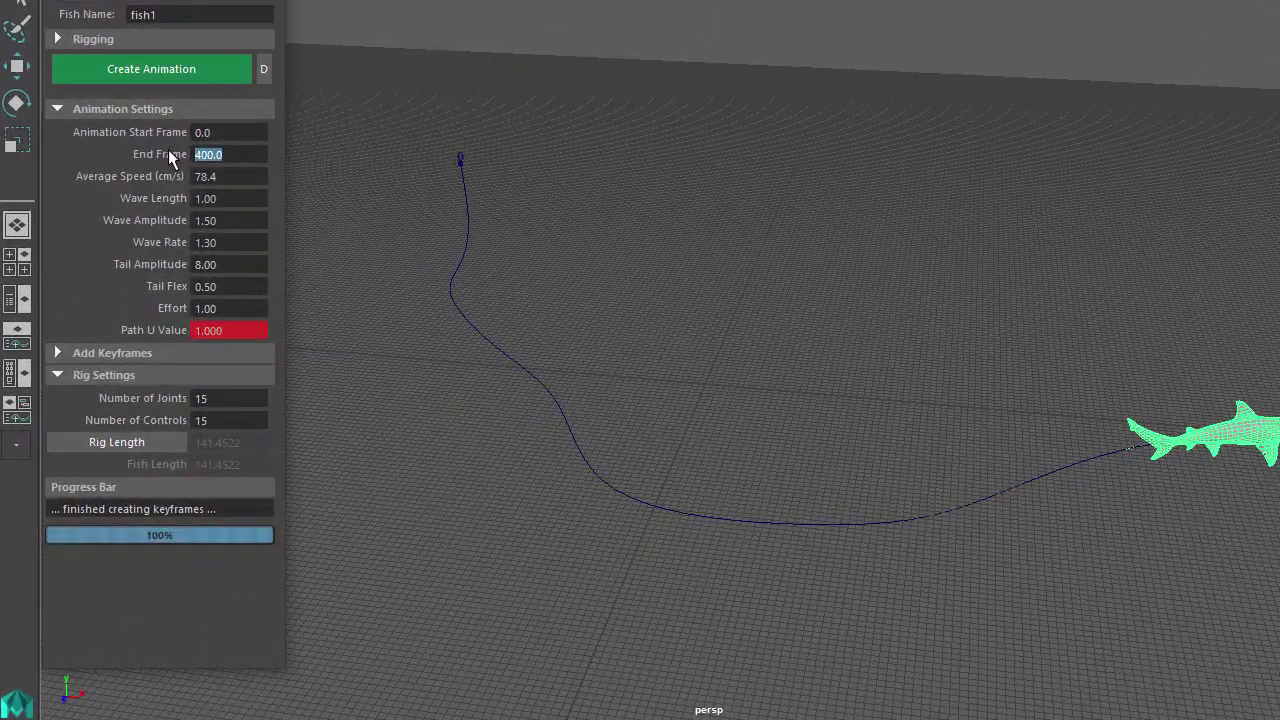
type("200")
key("Tab")
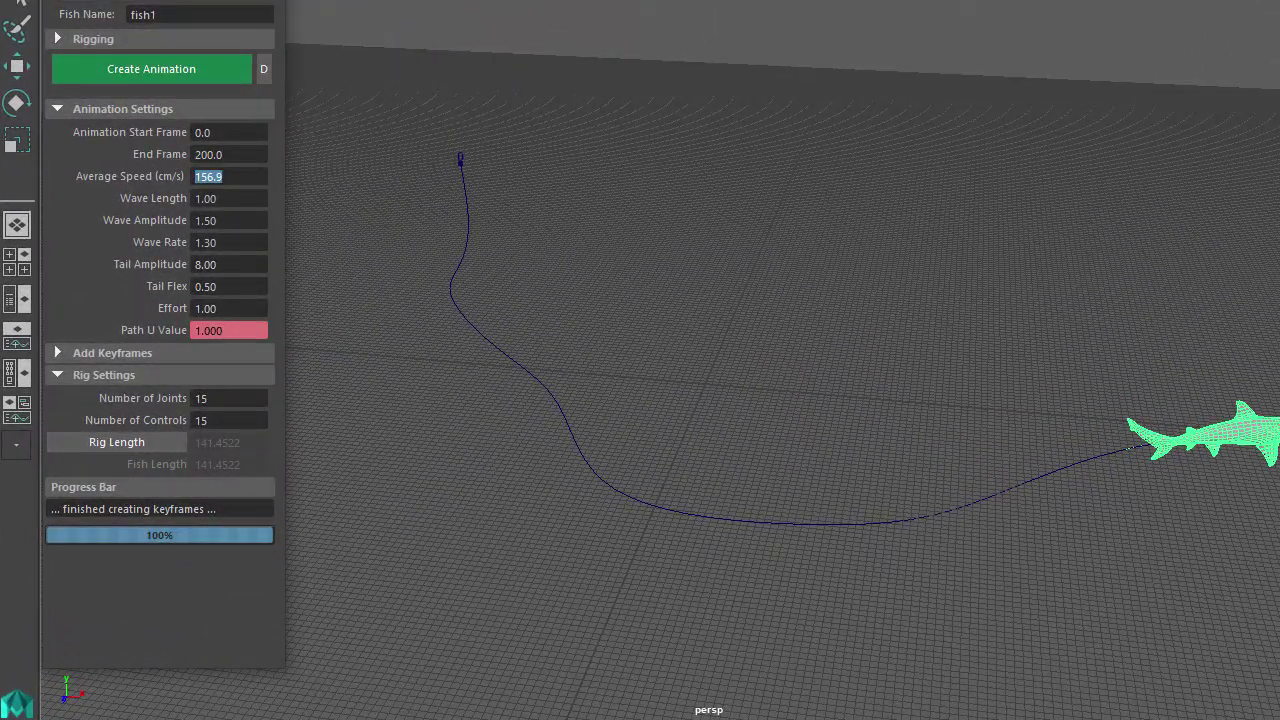
left_click_drag(370, 418, 614, 448, "alt")
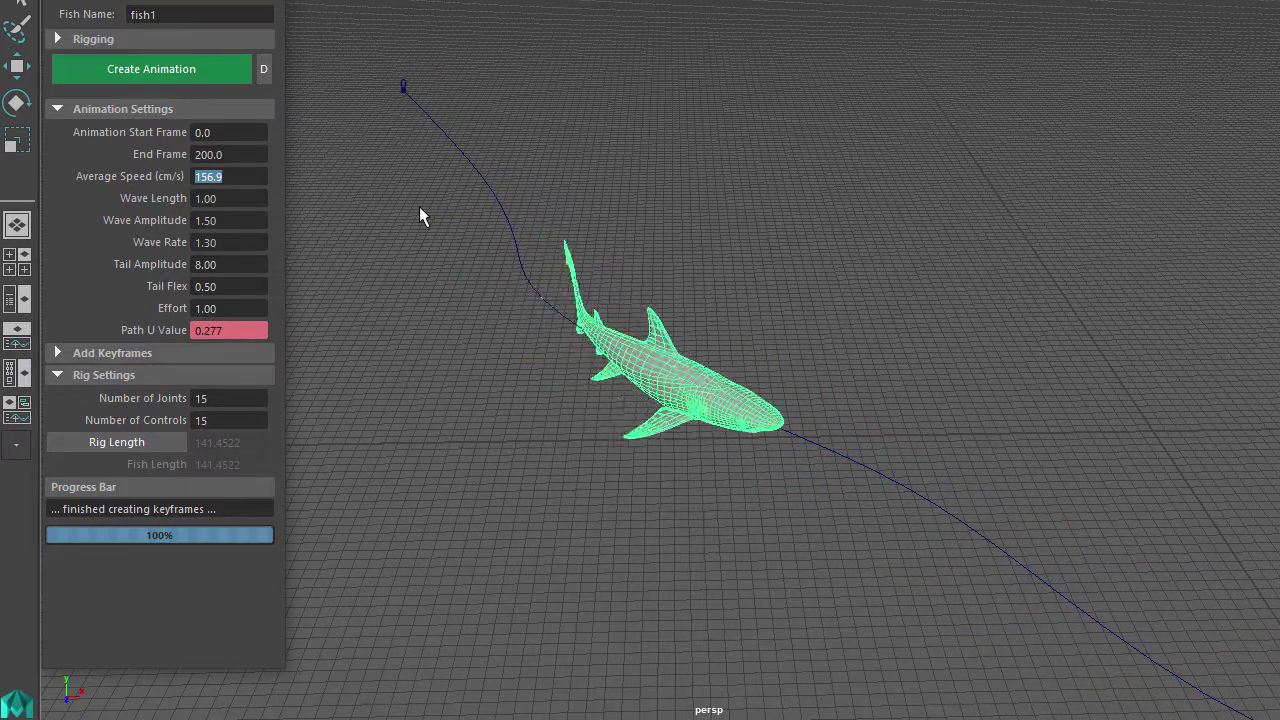
double_click(187, 156)
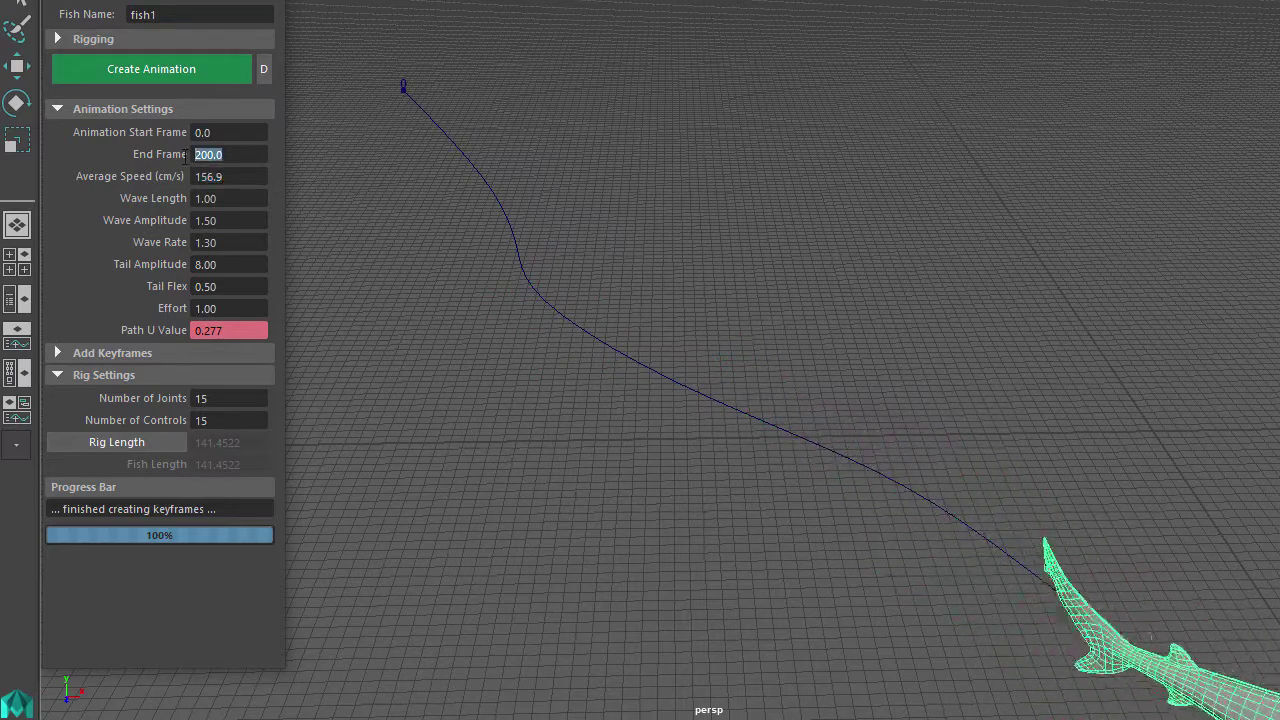
type("400")
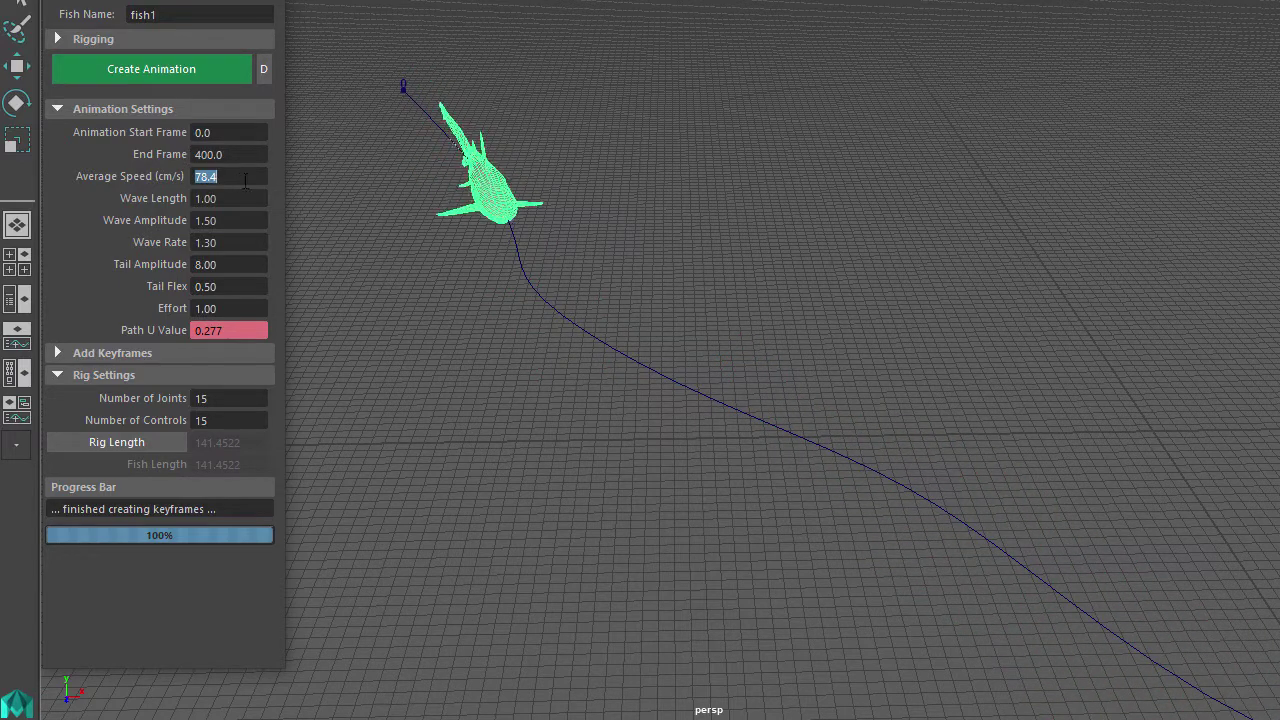
type("200")
key("Tab")
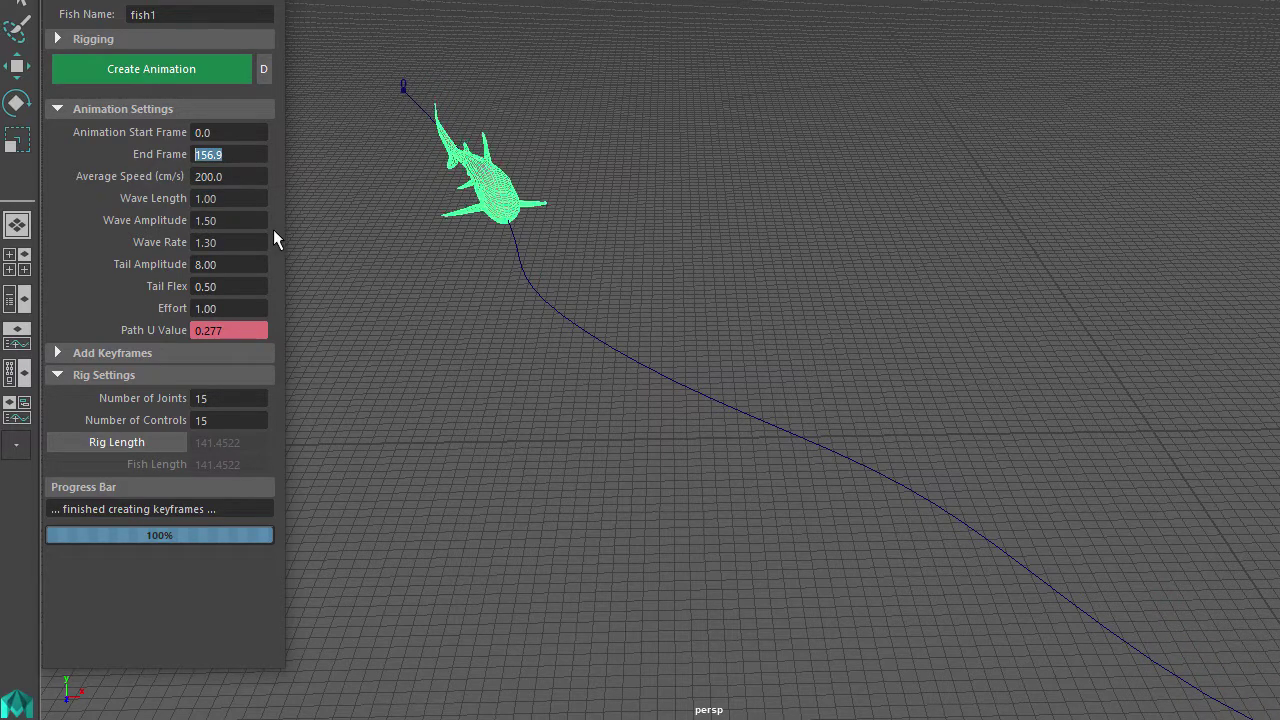
type("20")
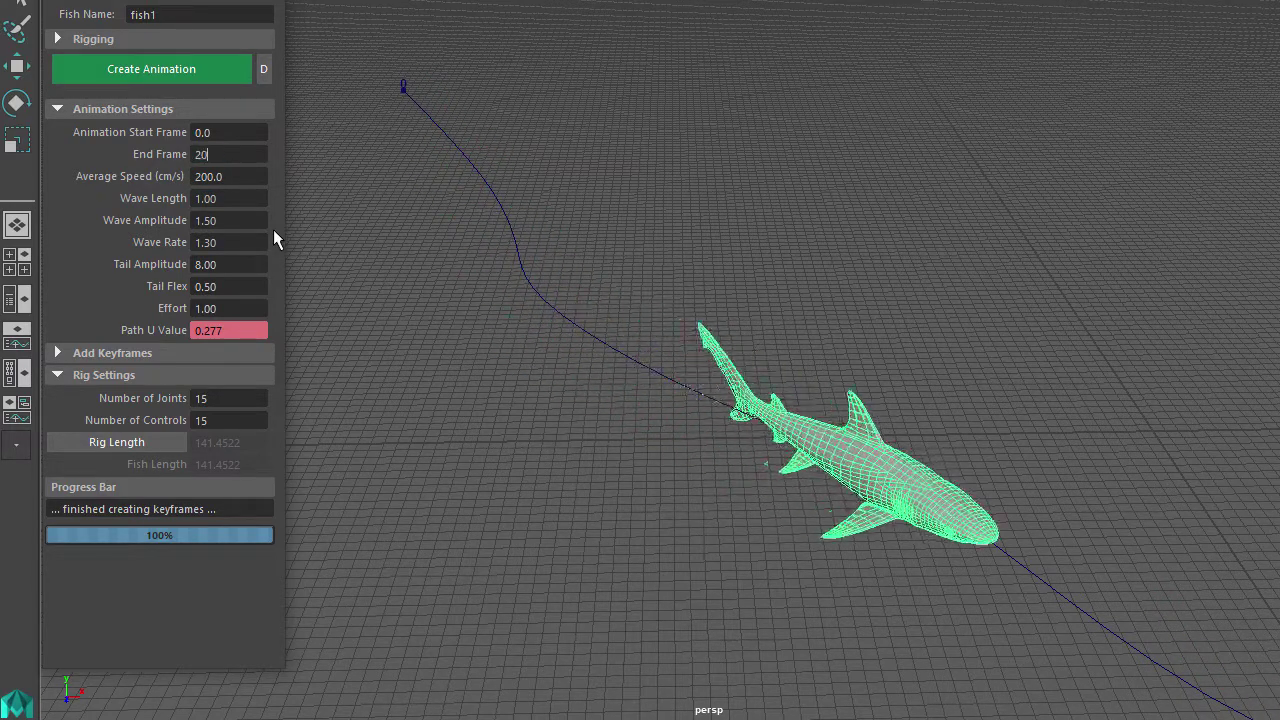
type("0")
key("Return")
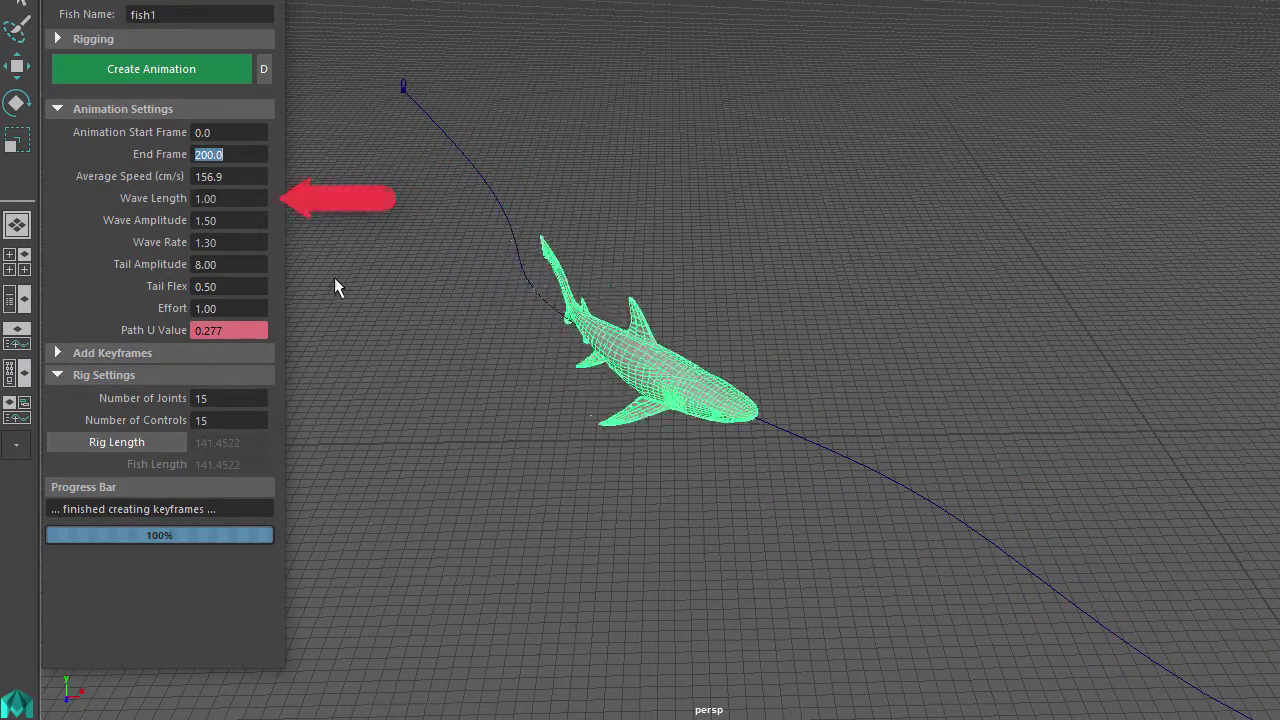
left_click_drag(557, 309, 581, 318, "alt")
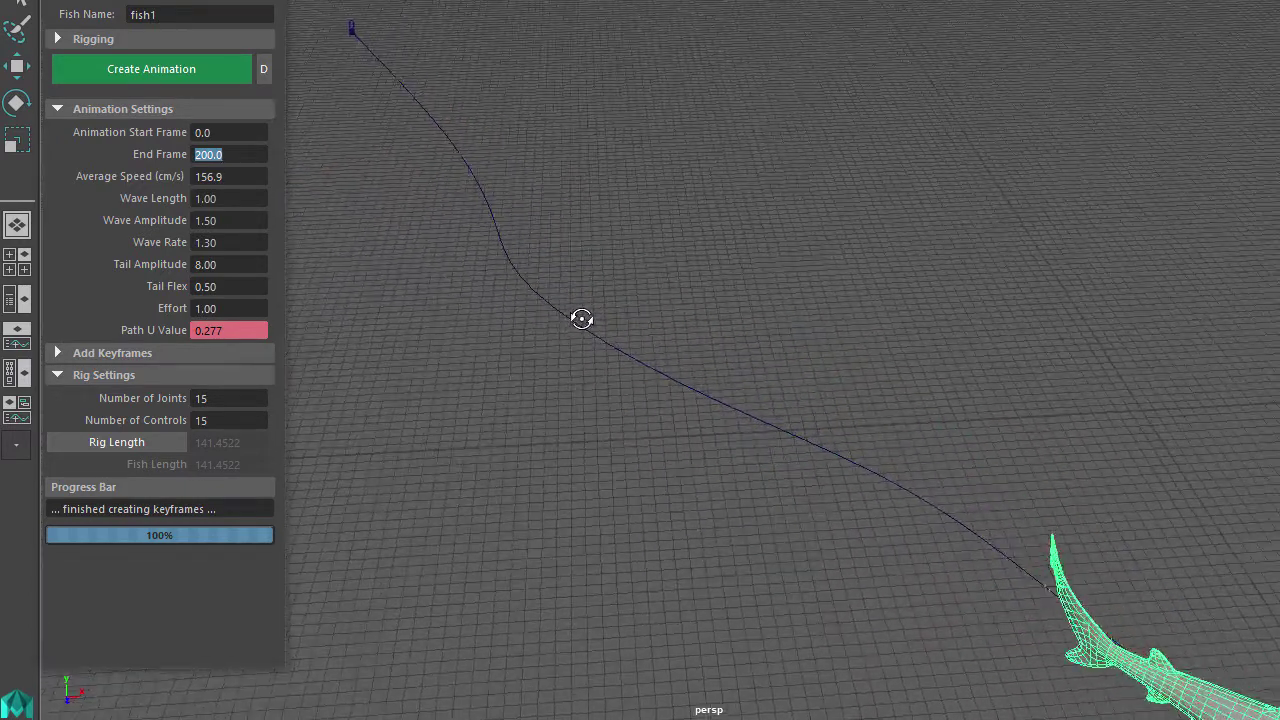
double_click(236, 200)
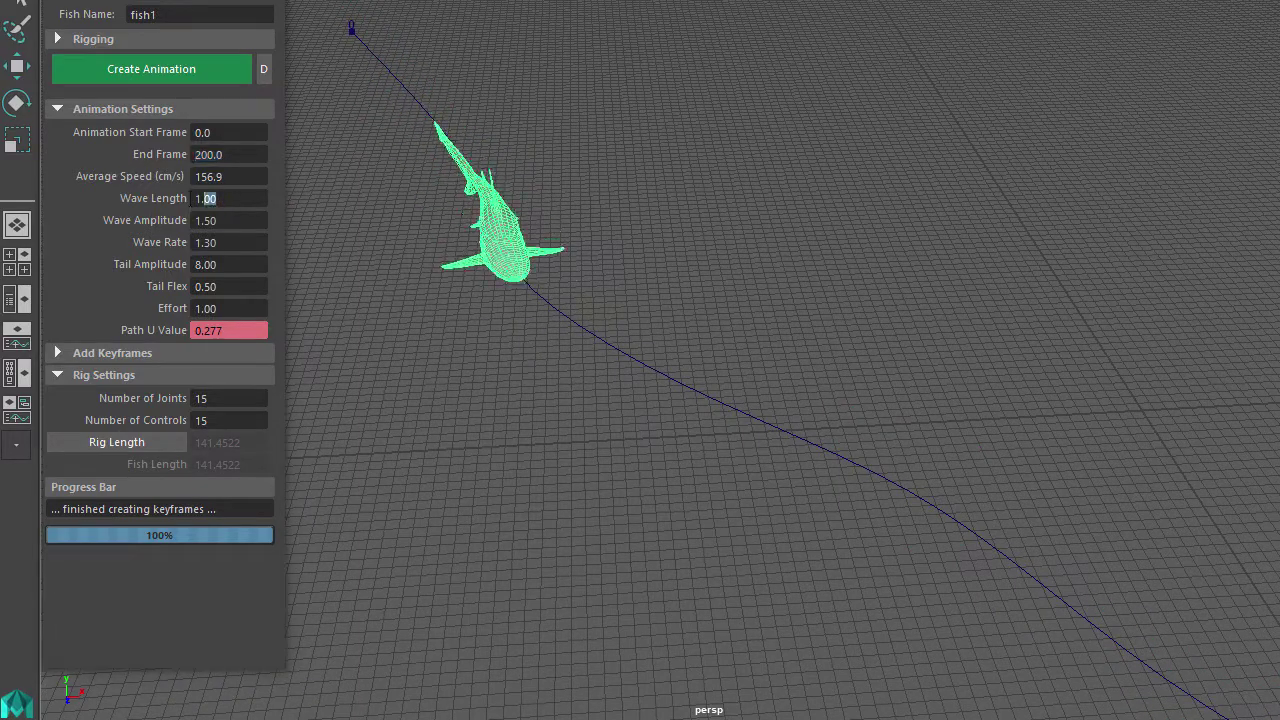
type("2")
key("Tab")
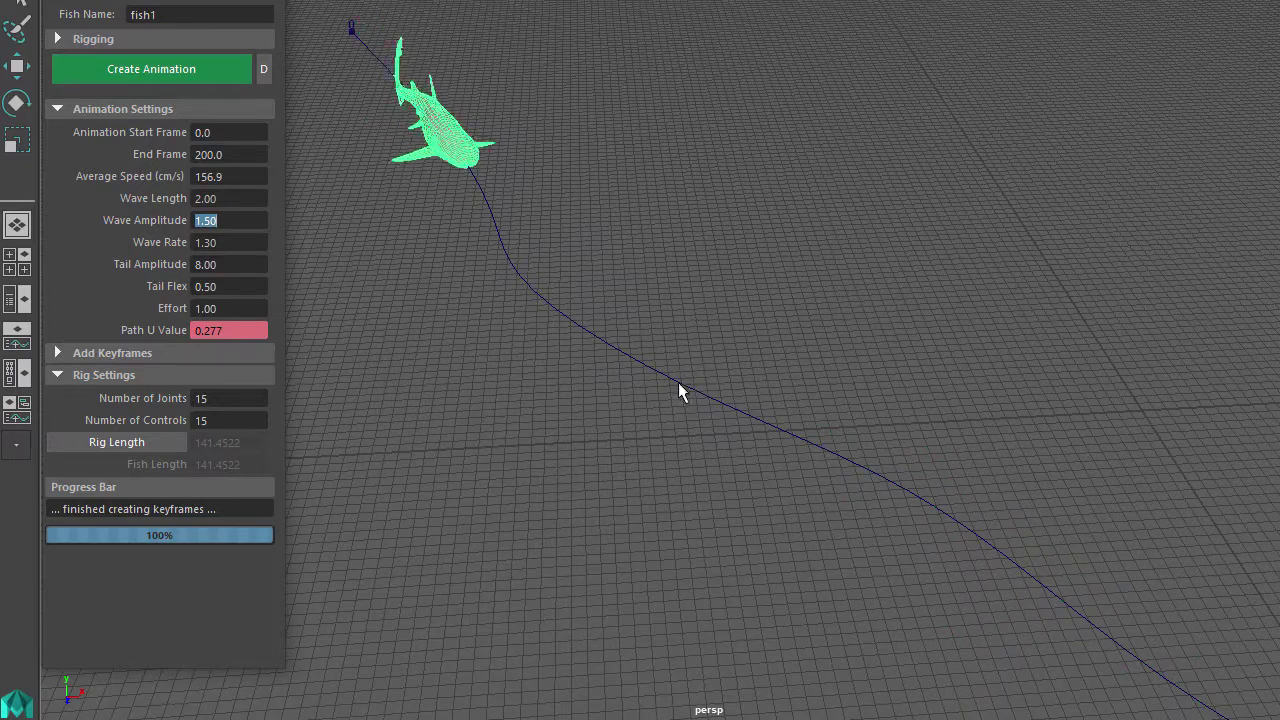
left_click_drag(678, 382, 629, 400, "alt")
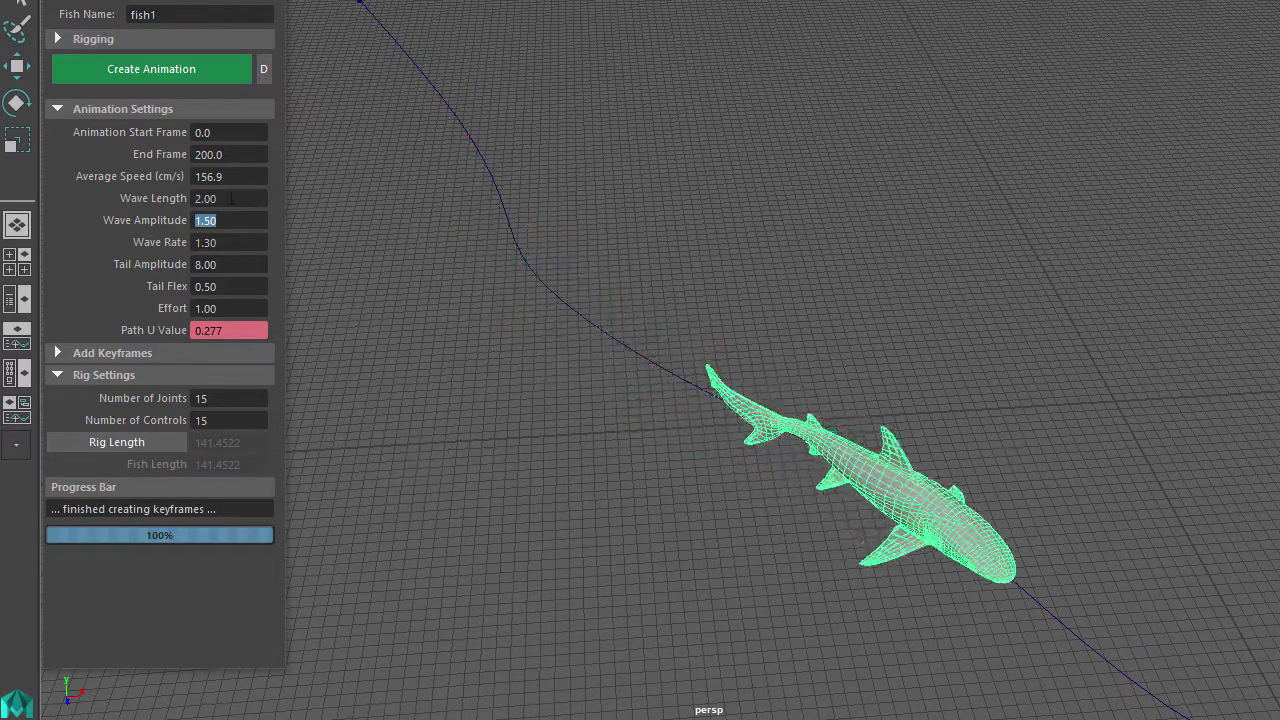
key("shift+Tab")
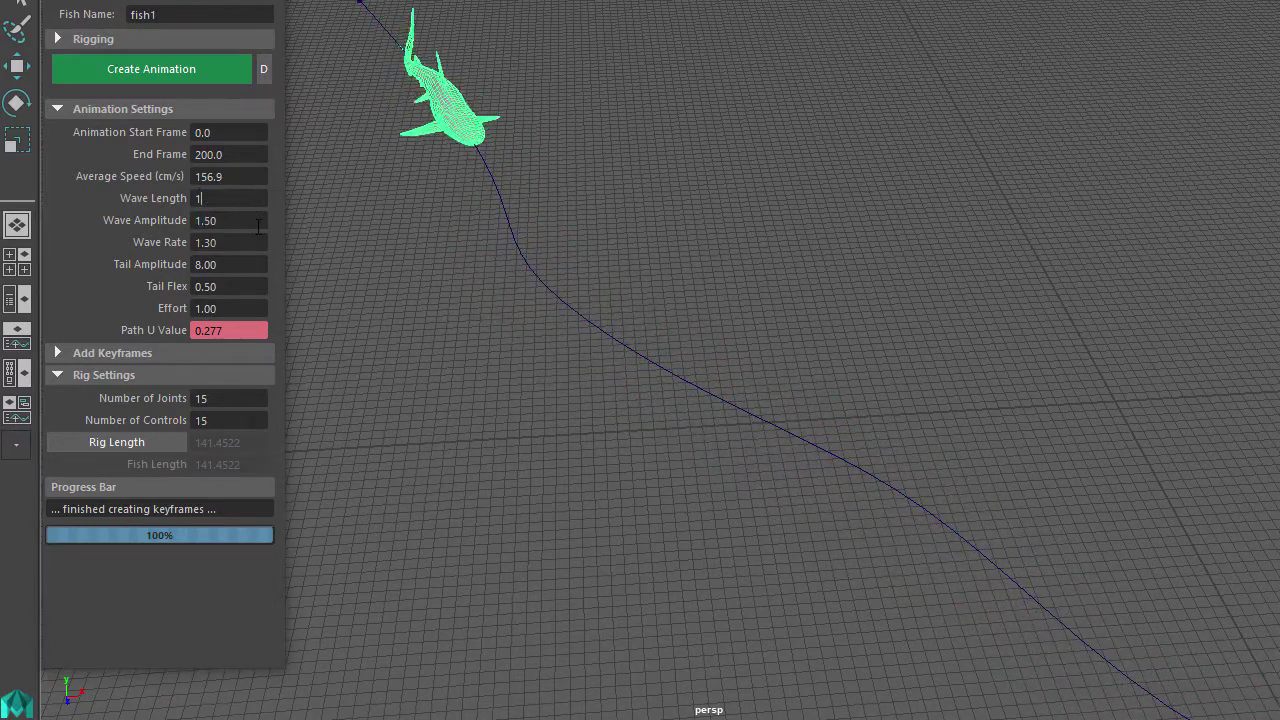
left_click(228, 69)
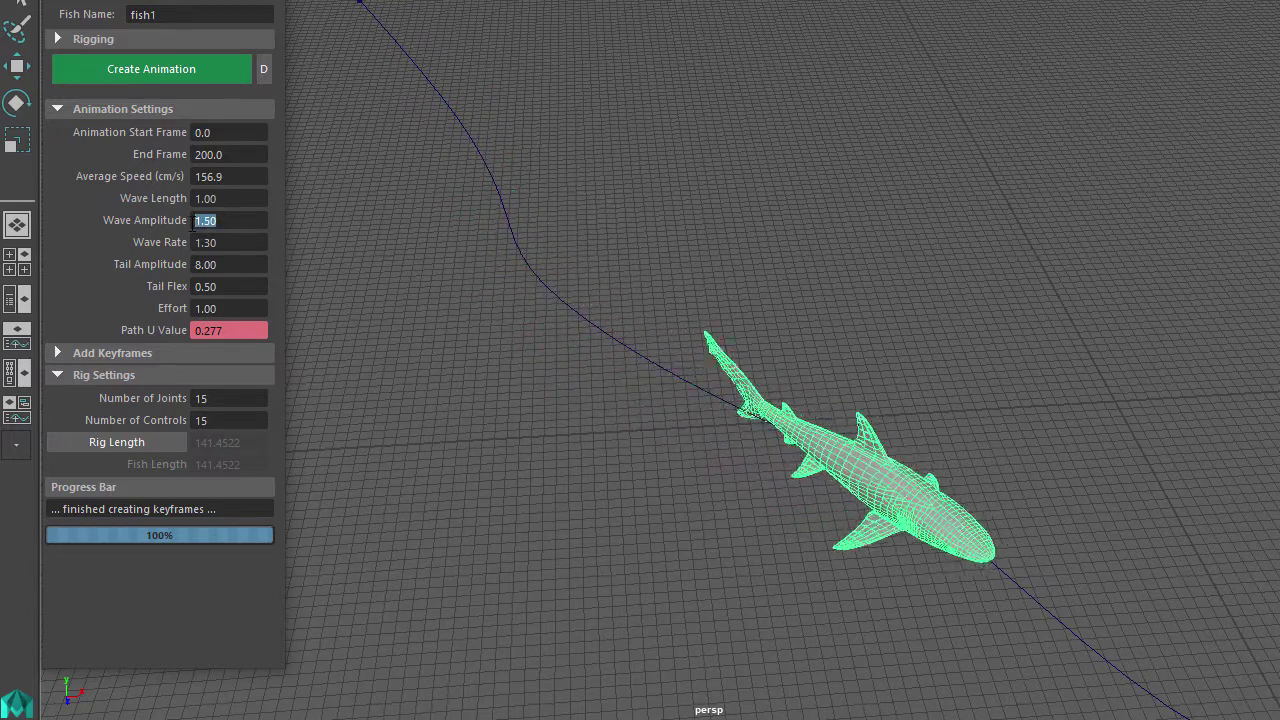
Change Wave Amplitude from 0.5 to 4 and Wave Rate to 2, then regenerate the swim
type("0.5")
key("Tab")
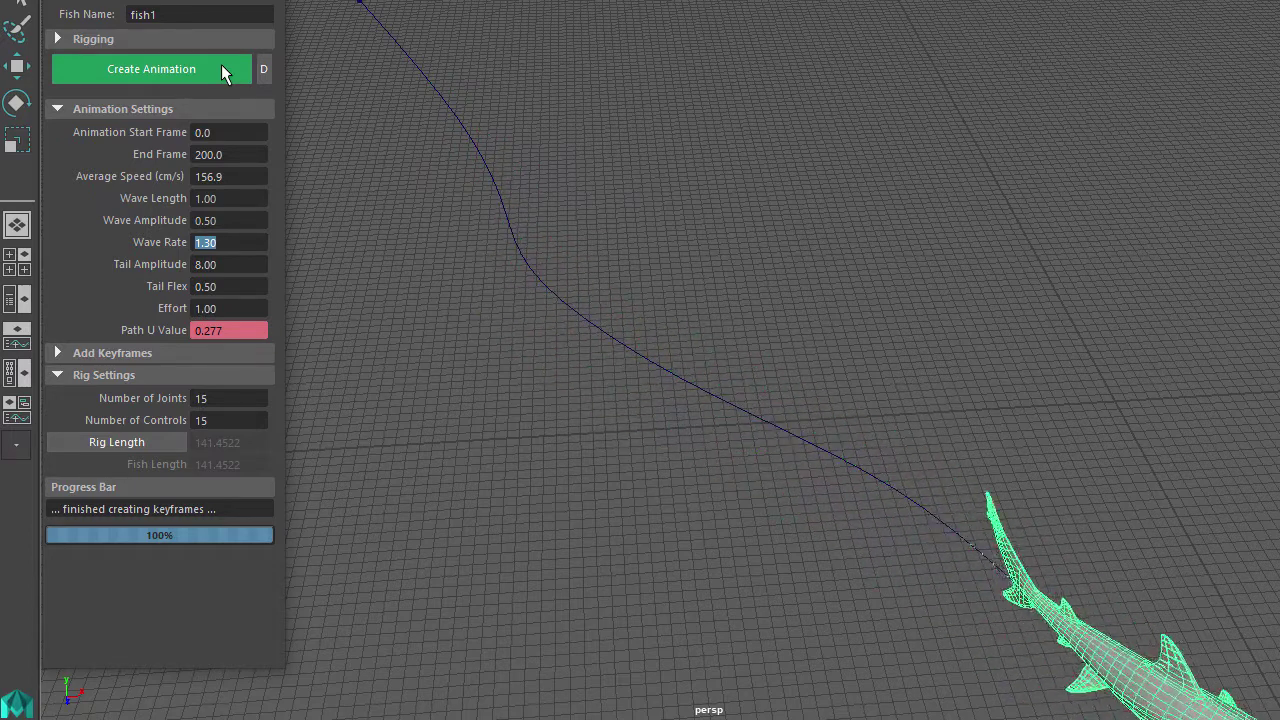
left_click(243, 222)
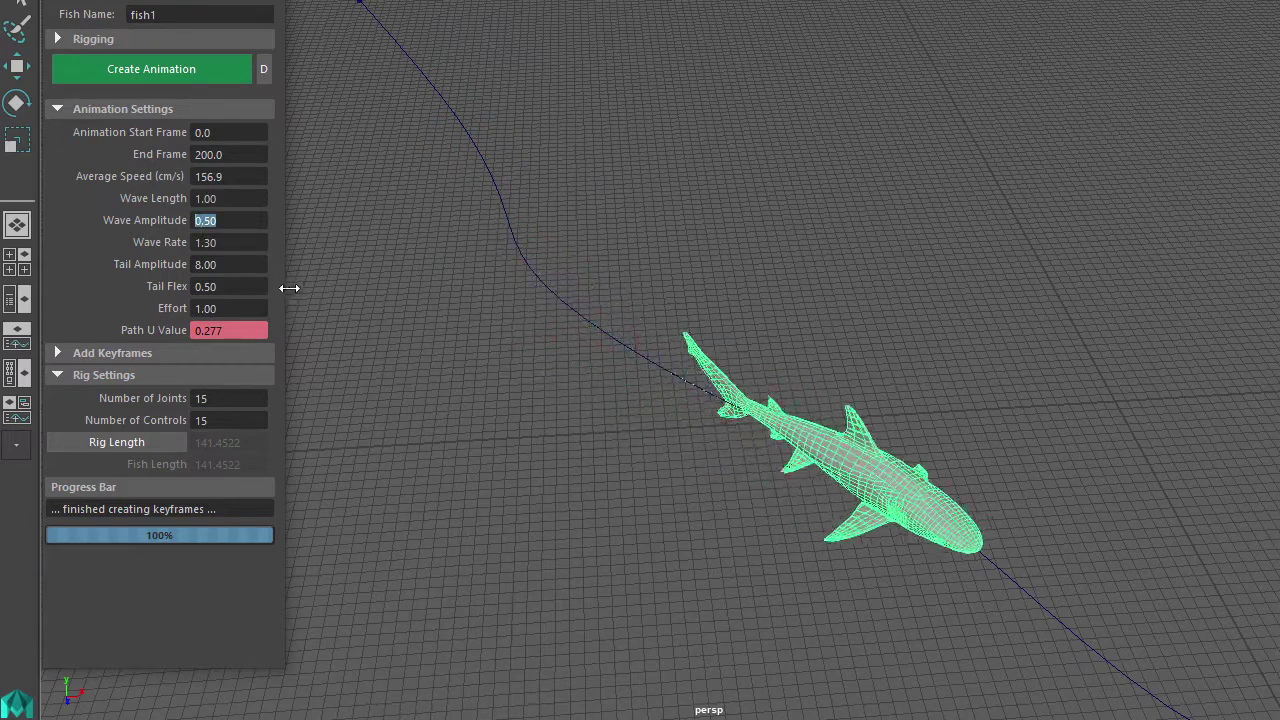
type("4")
key("Tab")
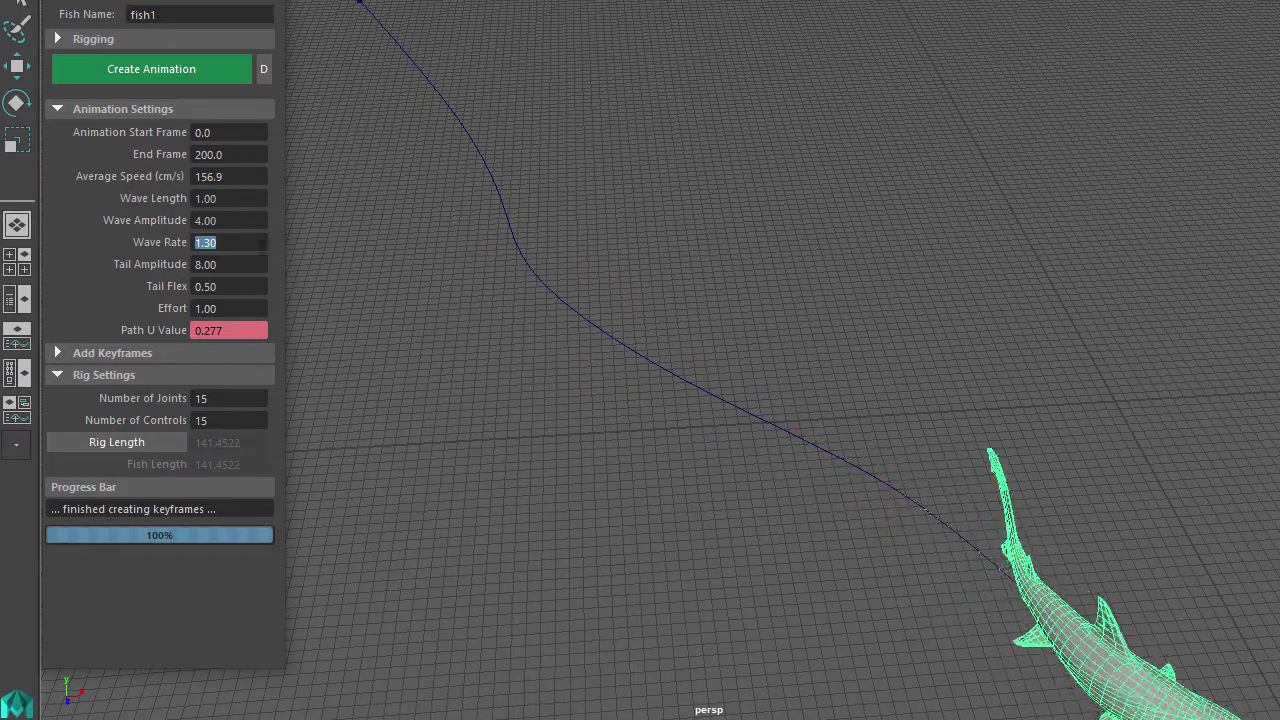
type("2")
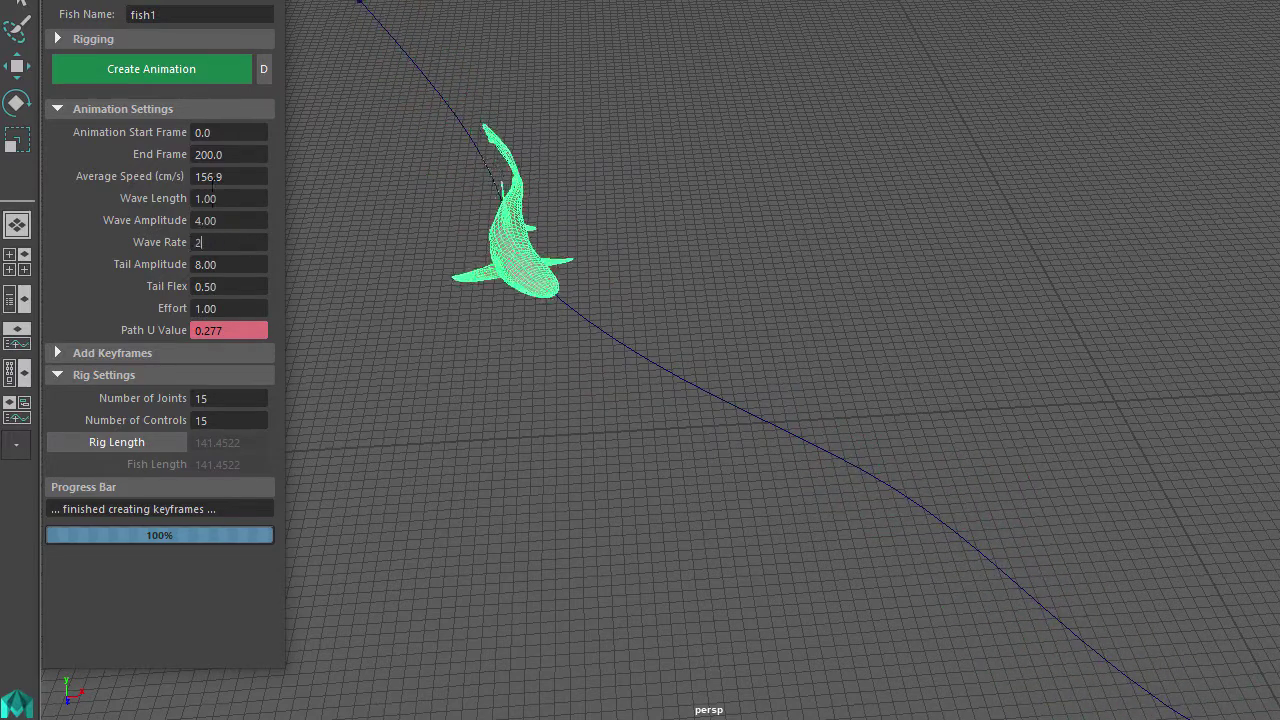
key("Tab")
left_click(207, 72)
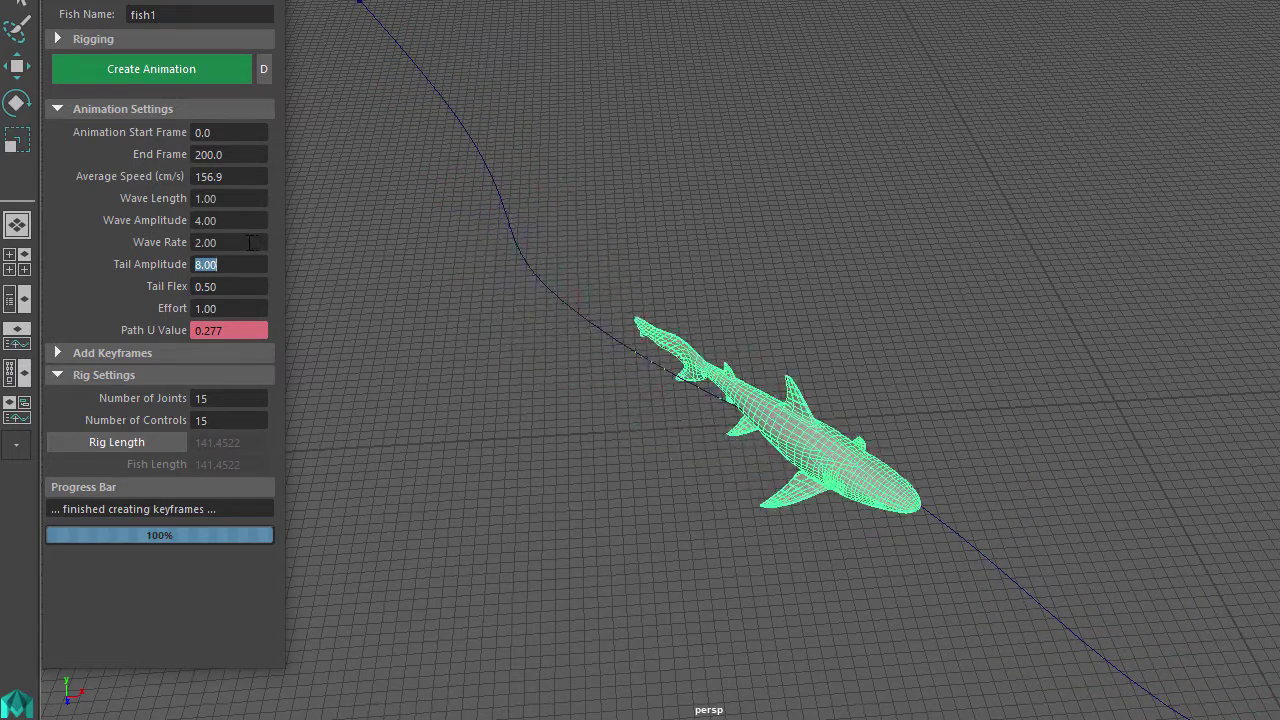
Set Wave Rate to 1 and key it at frame 50
type("1")
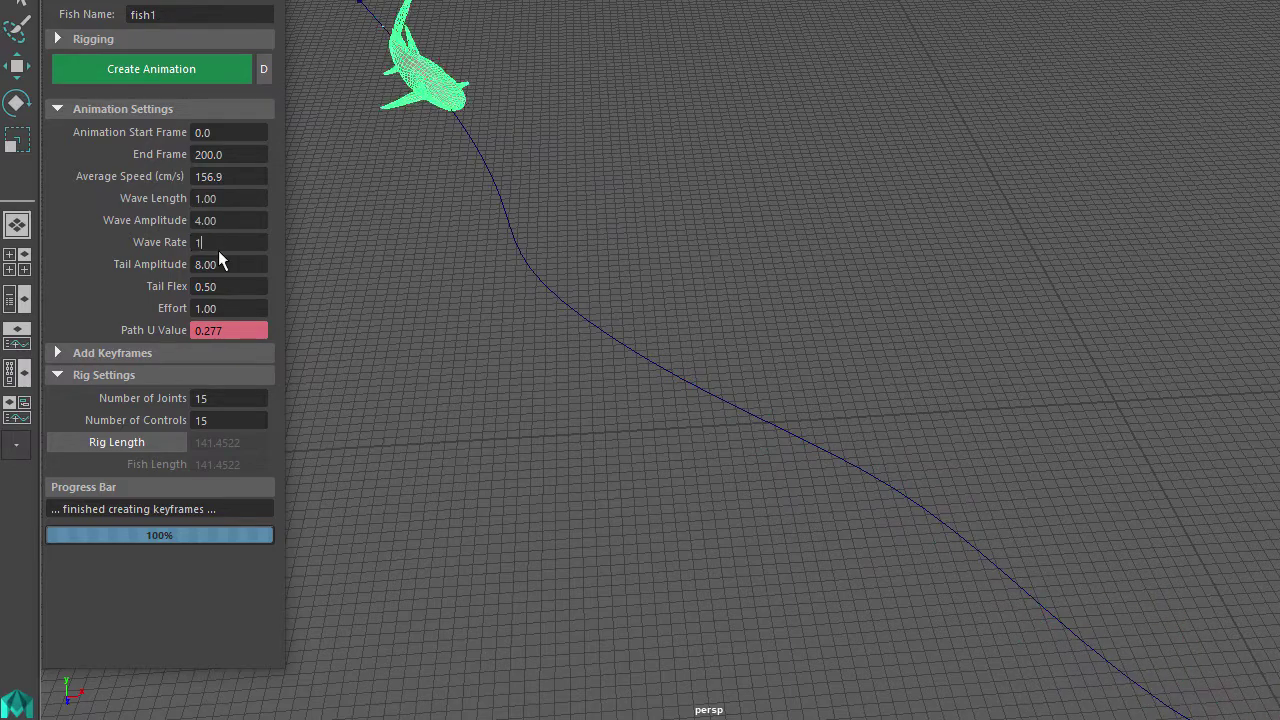
key("Tab")
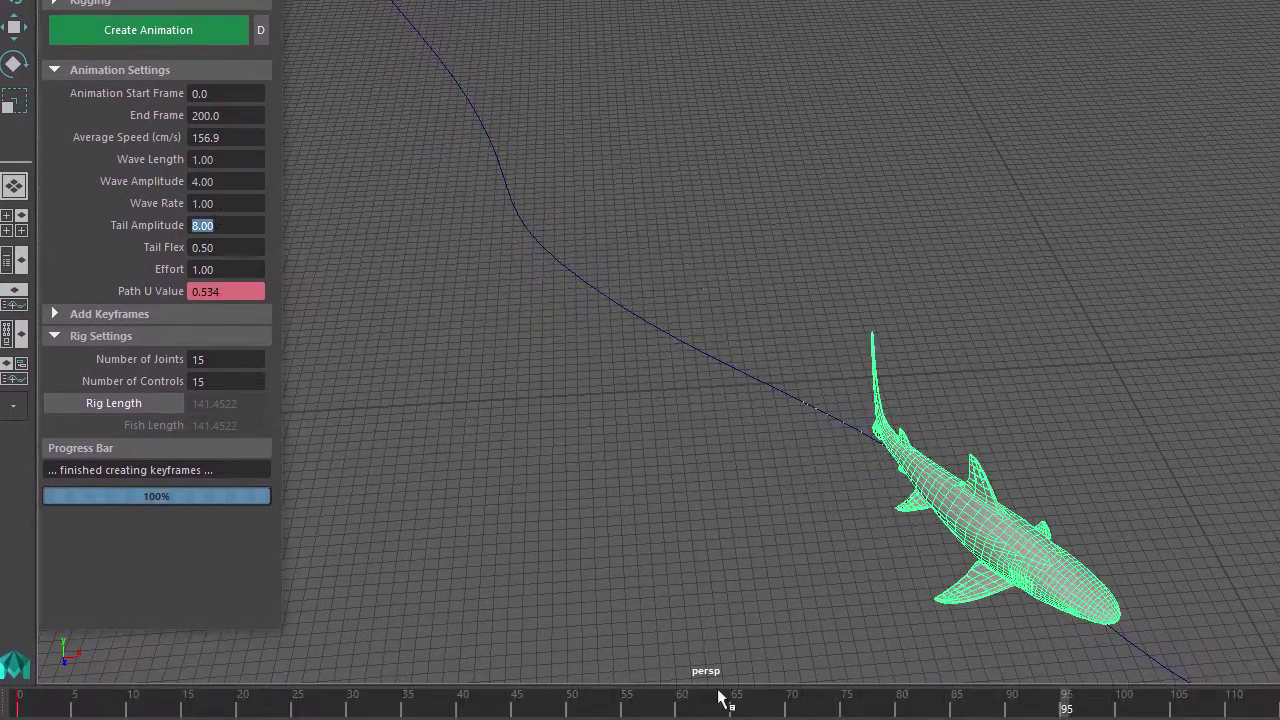
left_click_drag(369, 712, 571, 712)
right_click(246, 203)
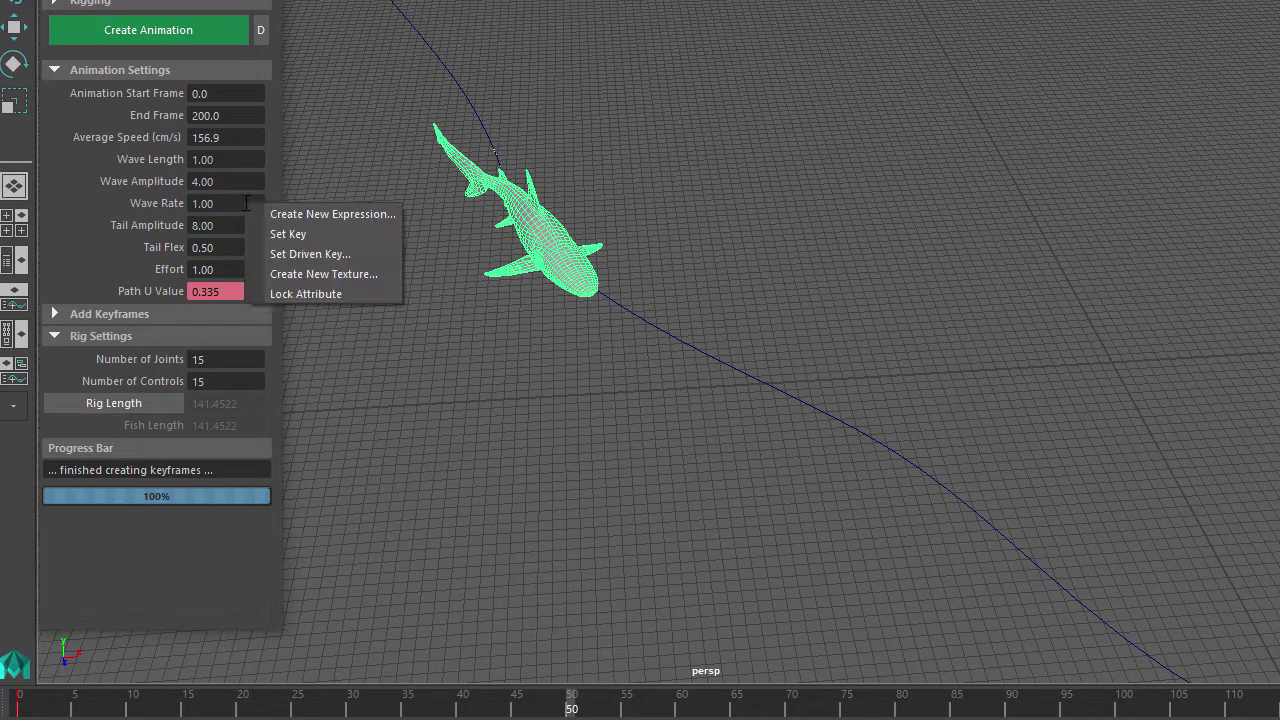
left_click(290, 234)
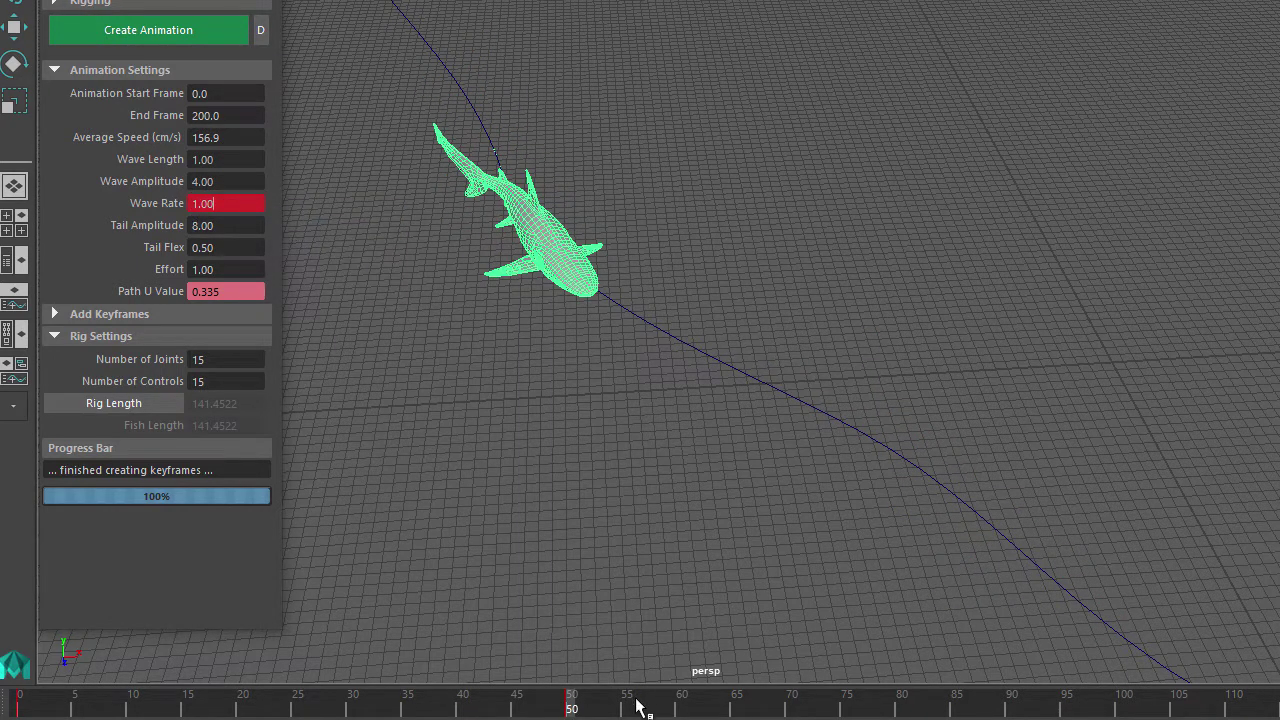
At frame 70, rebuild and preview the swim, then break Wave Rate's animation connection
left_click_drag(640, 706, 791, 708)
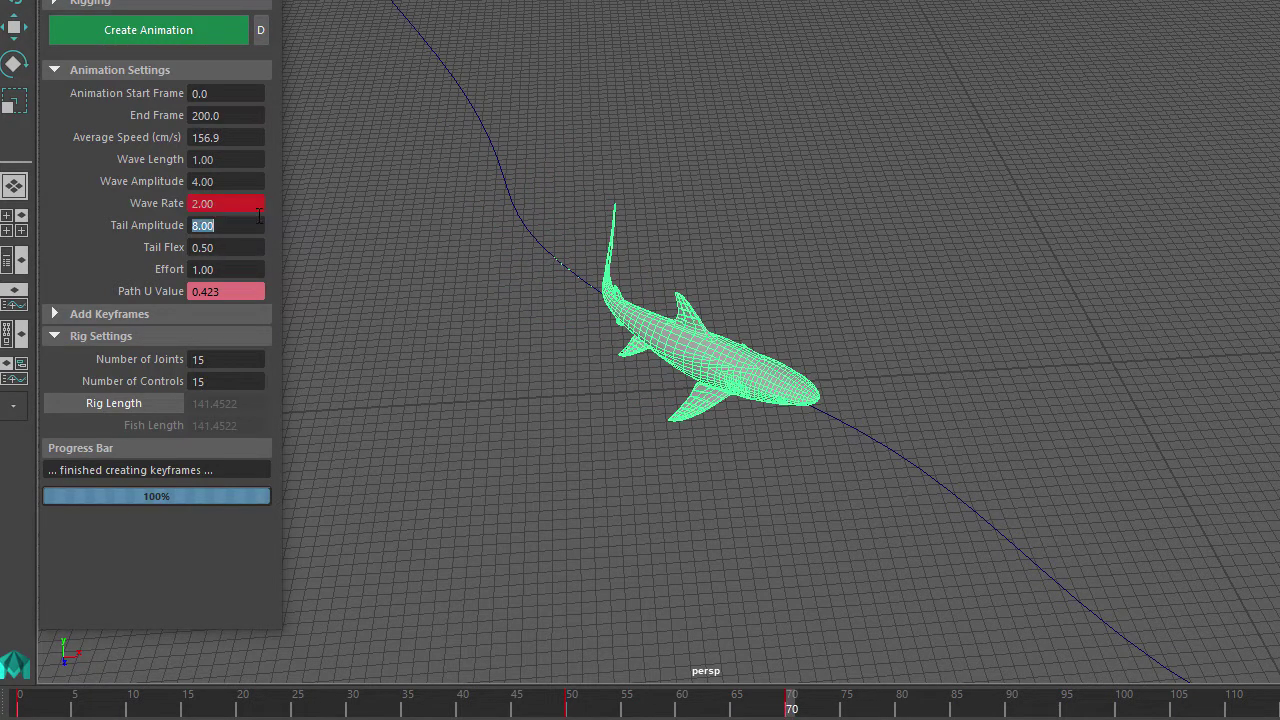
left_click(210, 31)
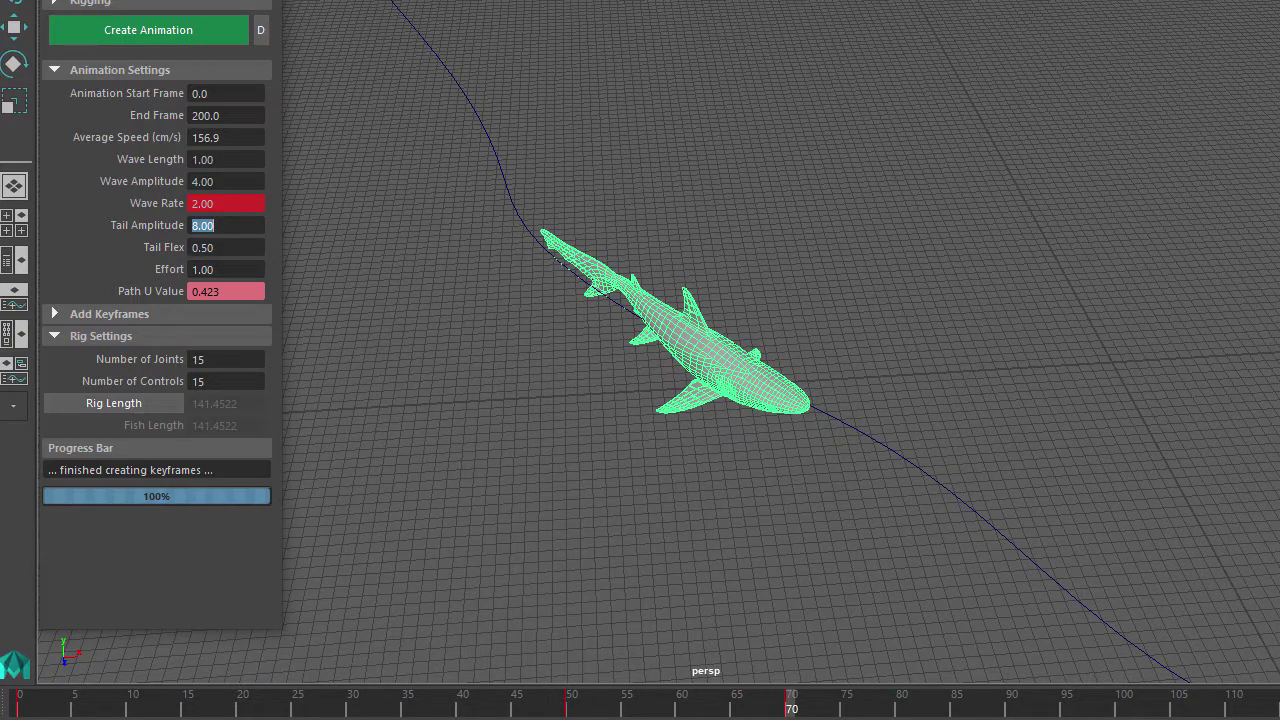
key("alt+v")
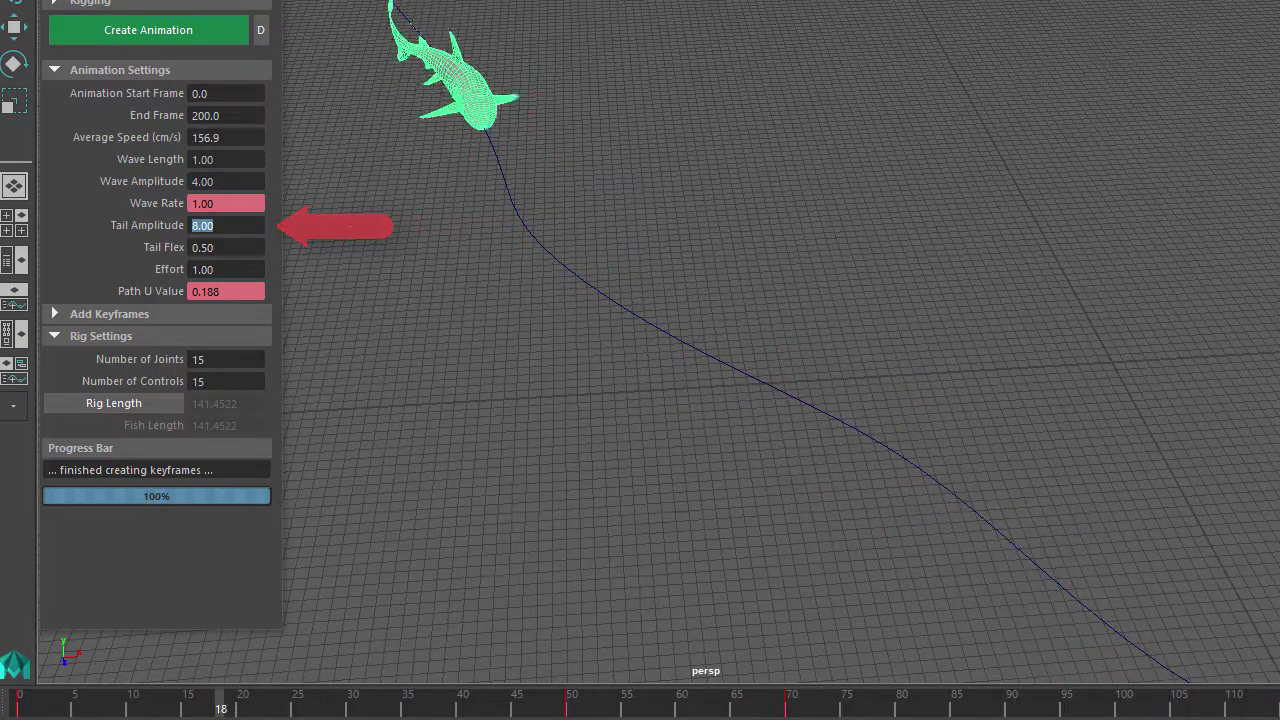
right_click(254, 204)
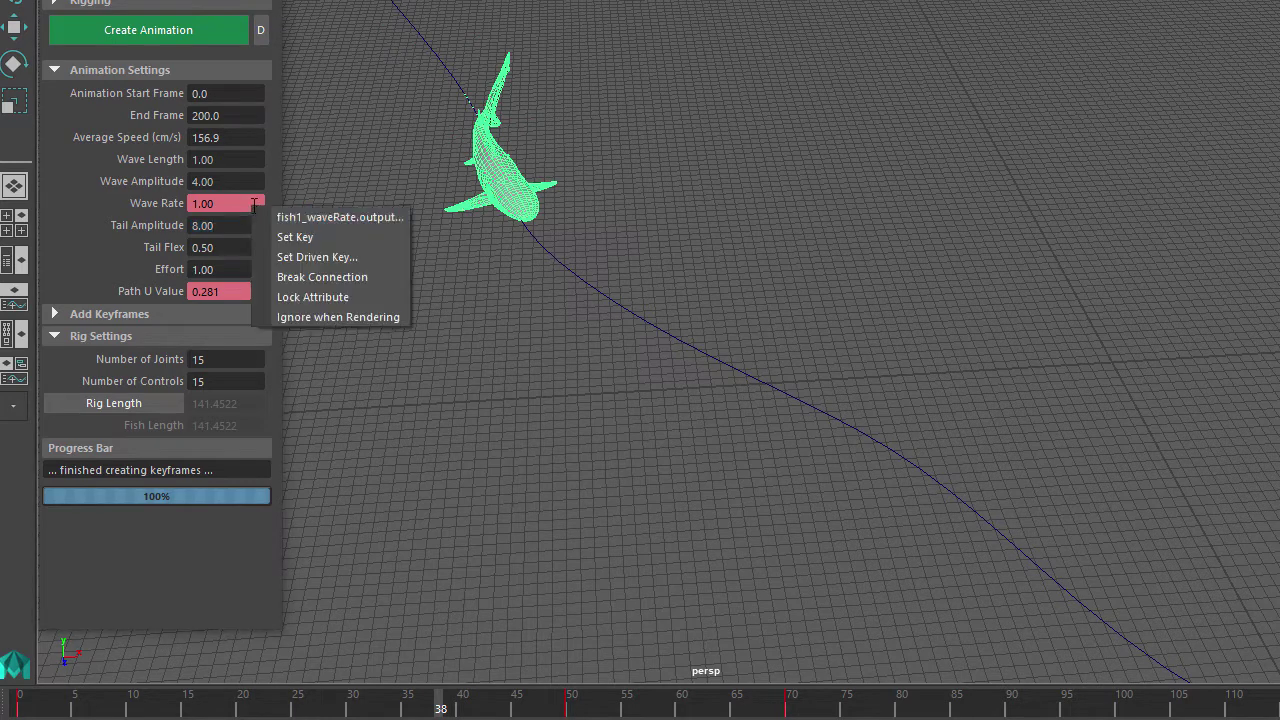
left_click(297, 277)
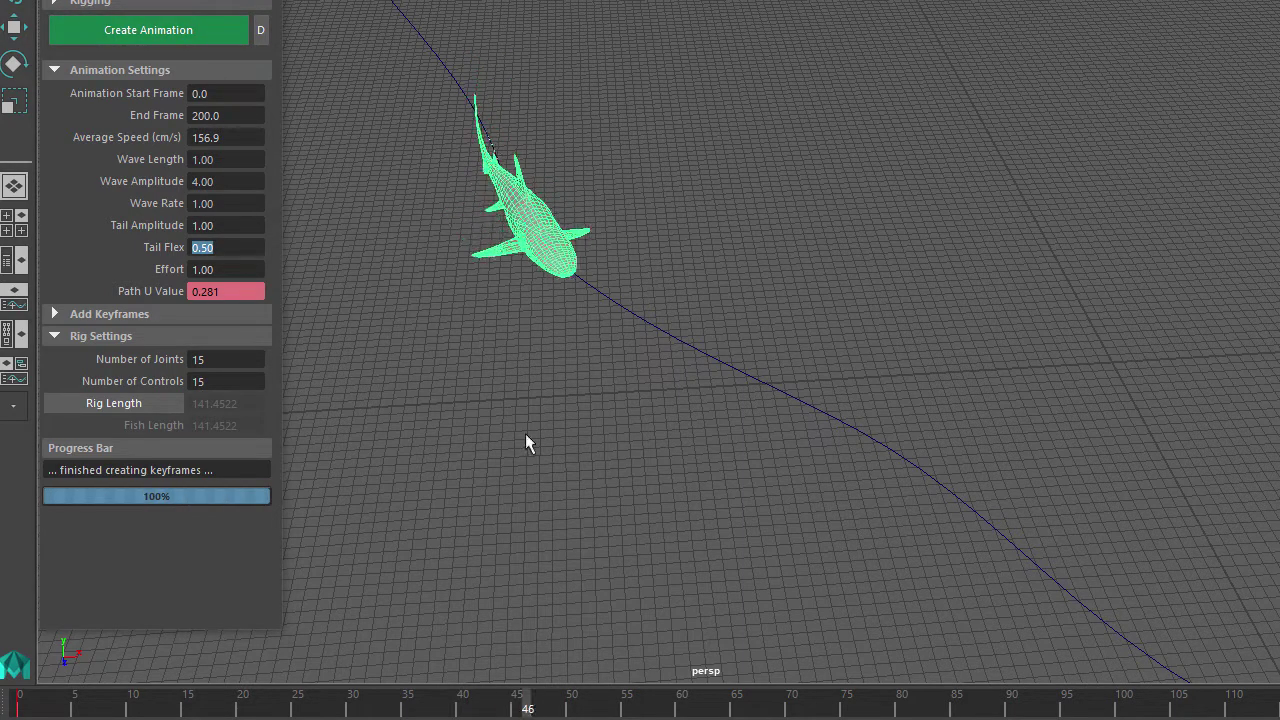
Set Wave Amplitude to 1.5 and Tail Amplitude to 12, then regenerate the swim
left_click(205, 181)
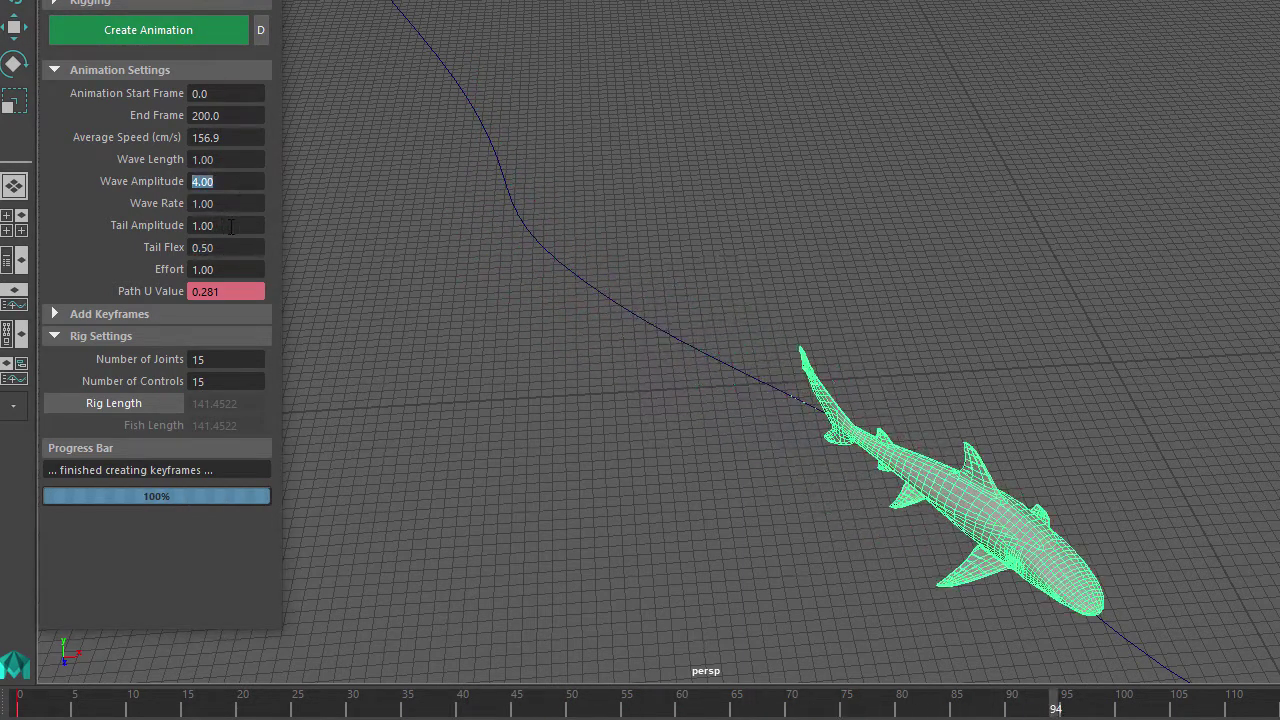
left_click(200, 225)
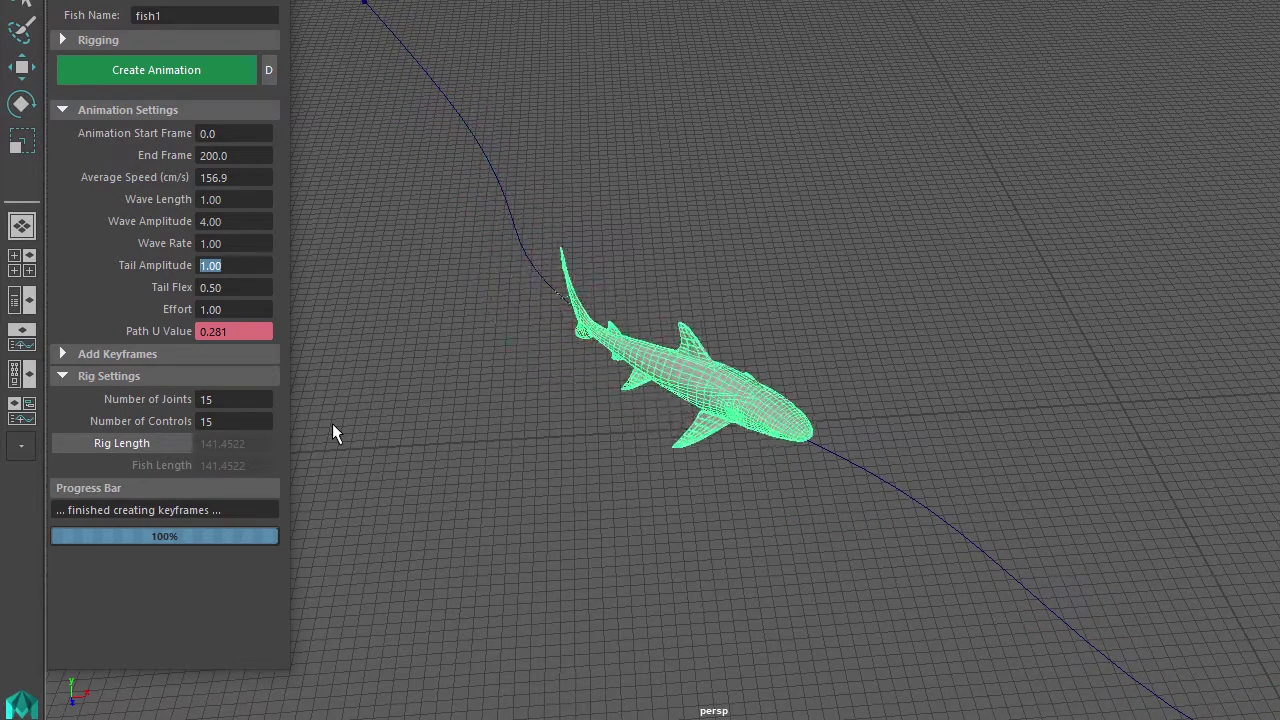
left_click(208, 221)
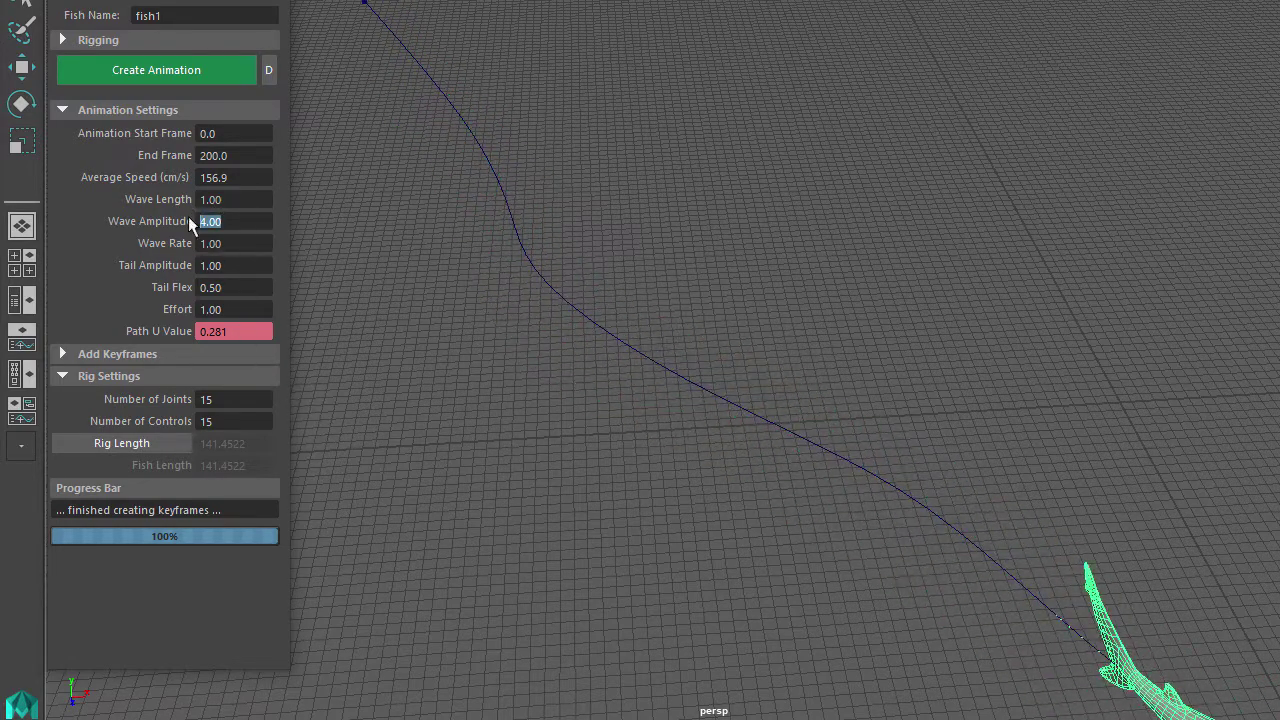
type("1.5")
key("Tab")
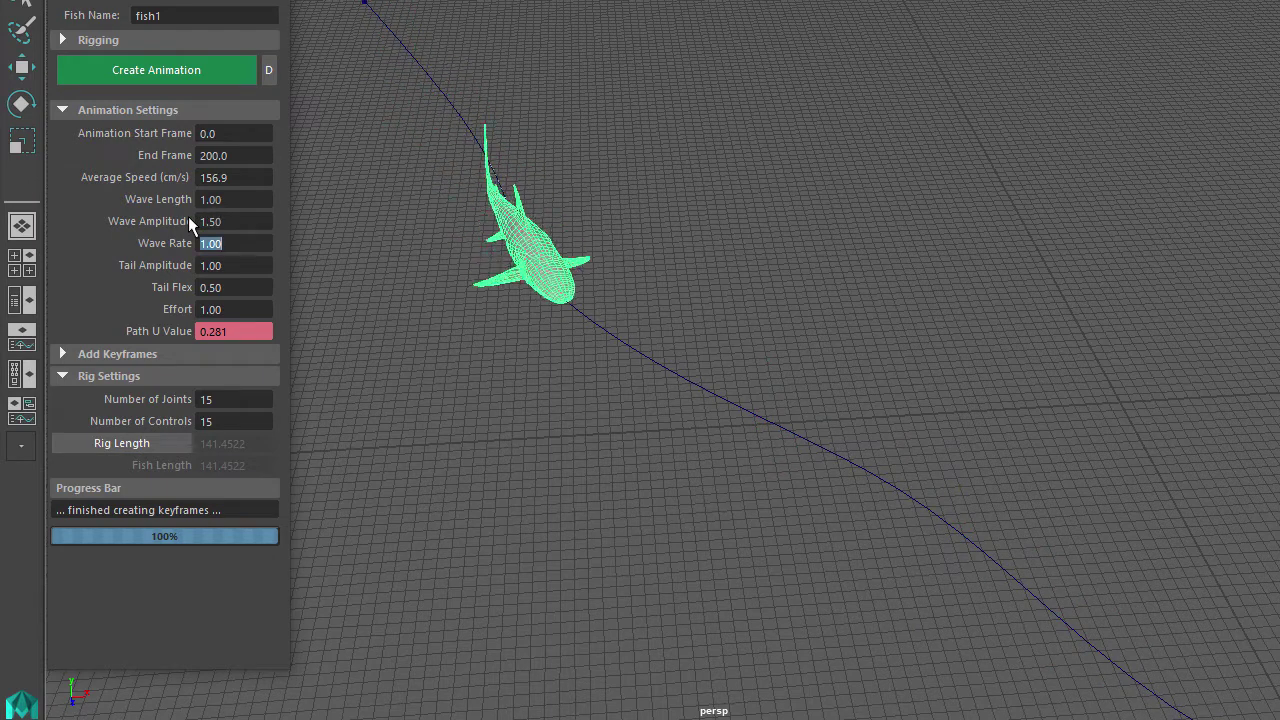
key("Tab")
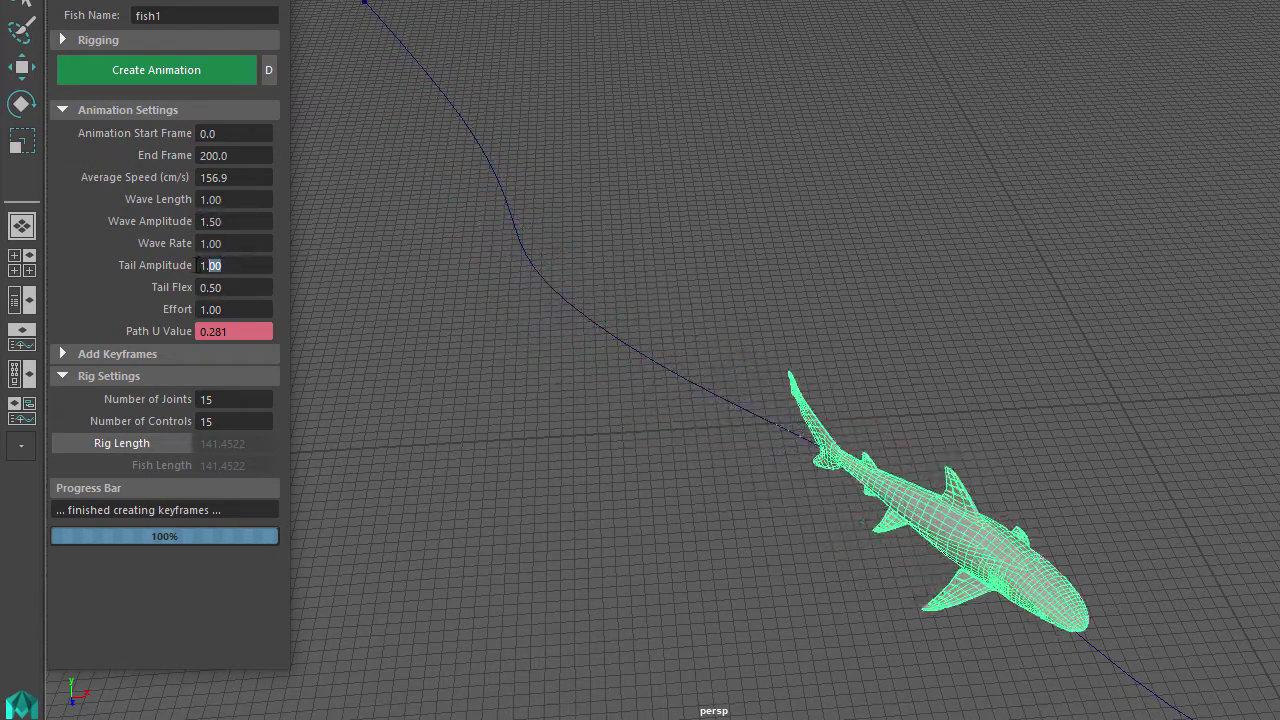
type("12")
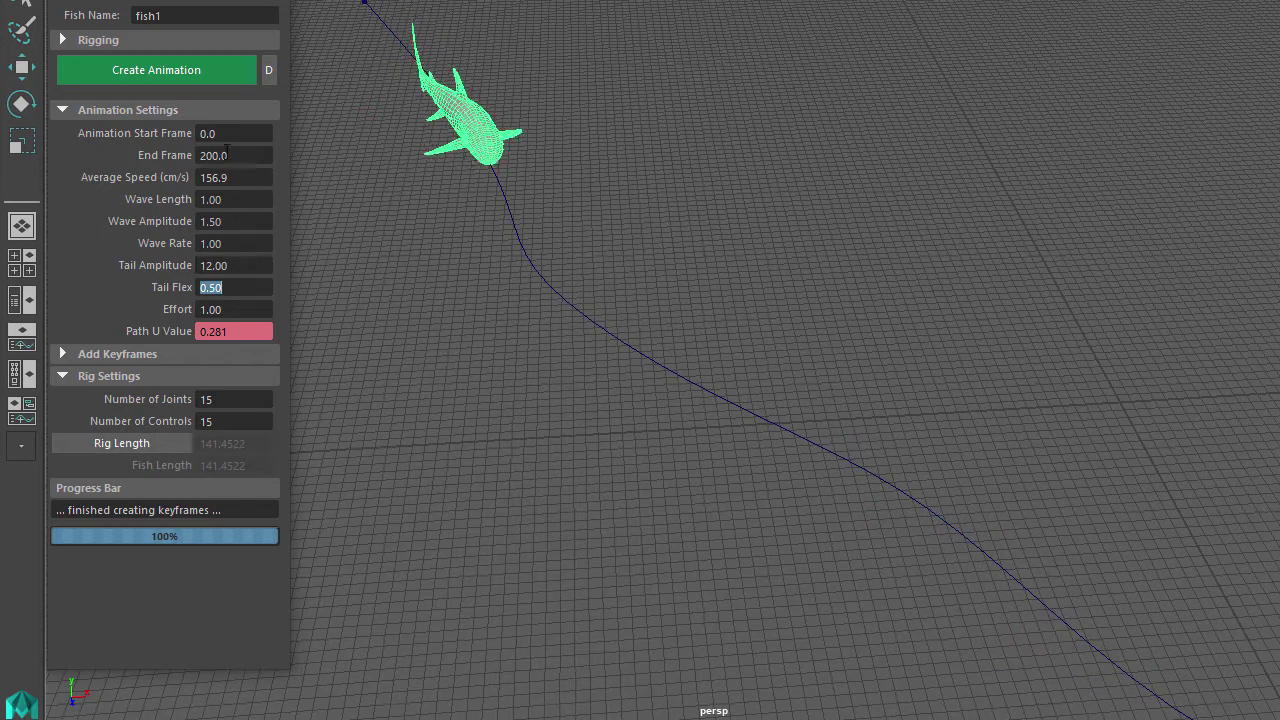
left_click(224, 69)
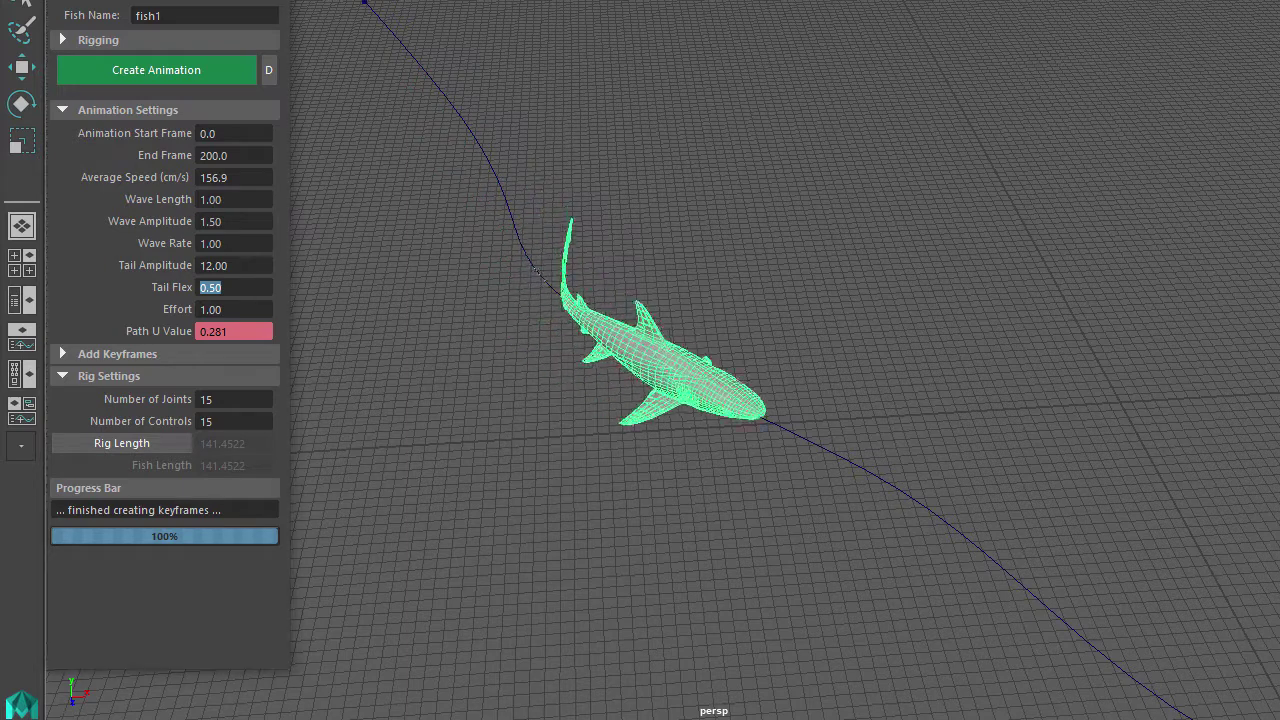
Try Tail Flex 0.9 and then 0, regenerating the animation each time
type("0.9")
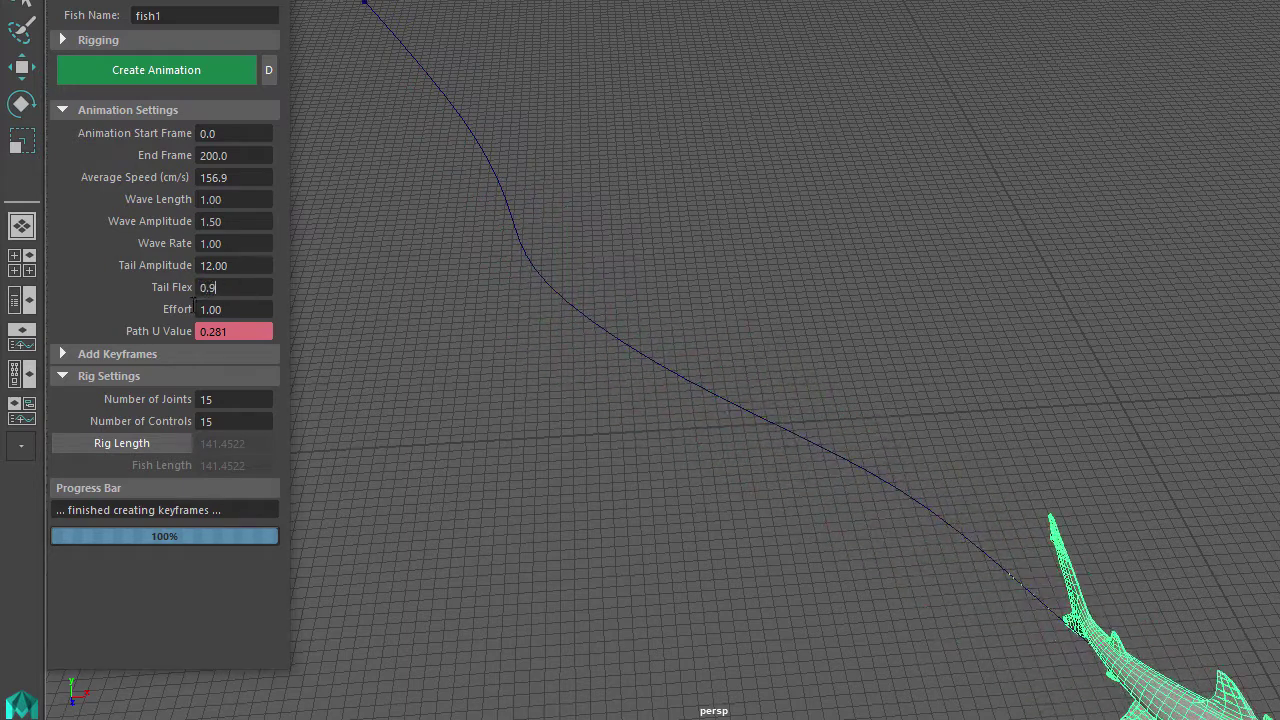
key("Tab")
left_click(223, 68)
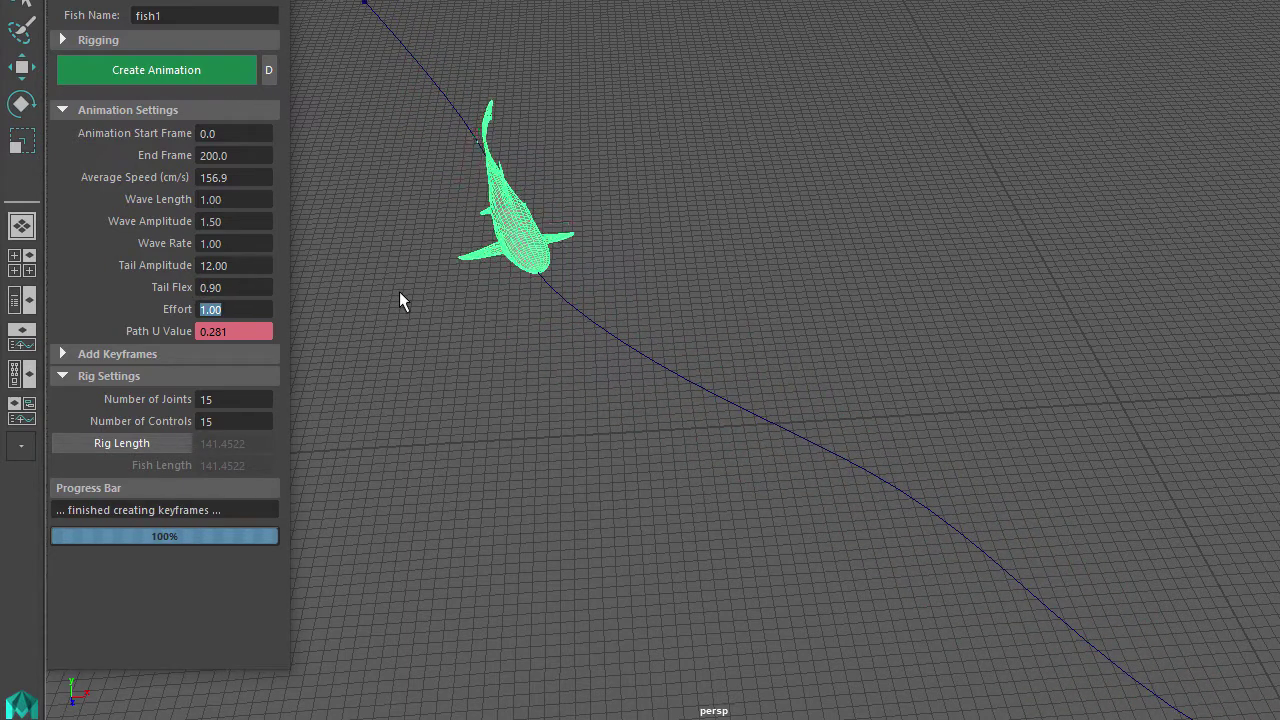
left_click(258, 287)
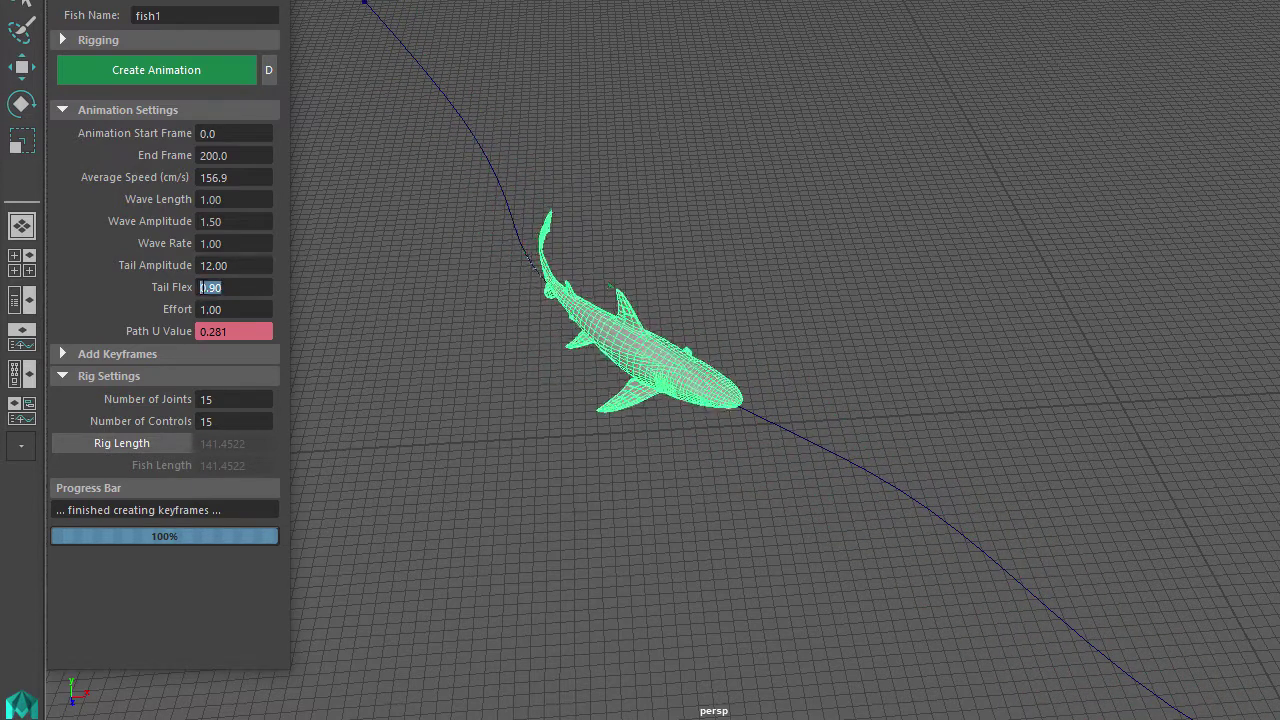
type("0")
key("Tab")
left_click(211, 72)
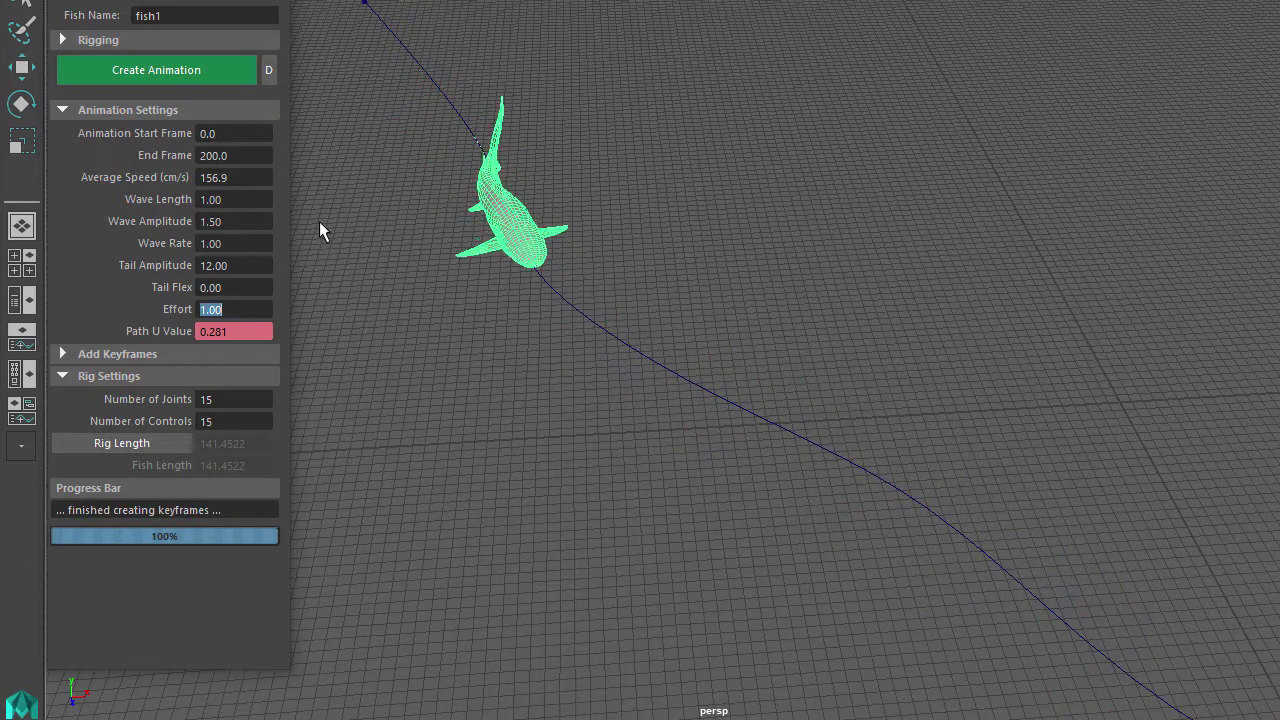
Return Tail Flex to 0.5 and regenerate the animation
double_click(250, 286)
type("0.5")
key("Tab")
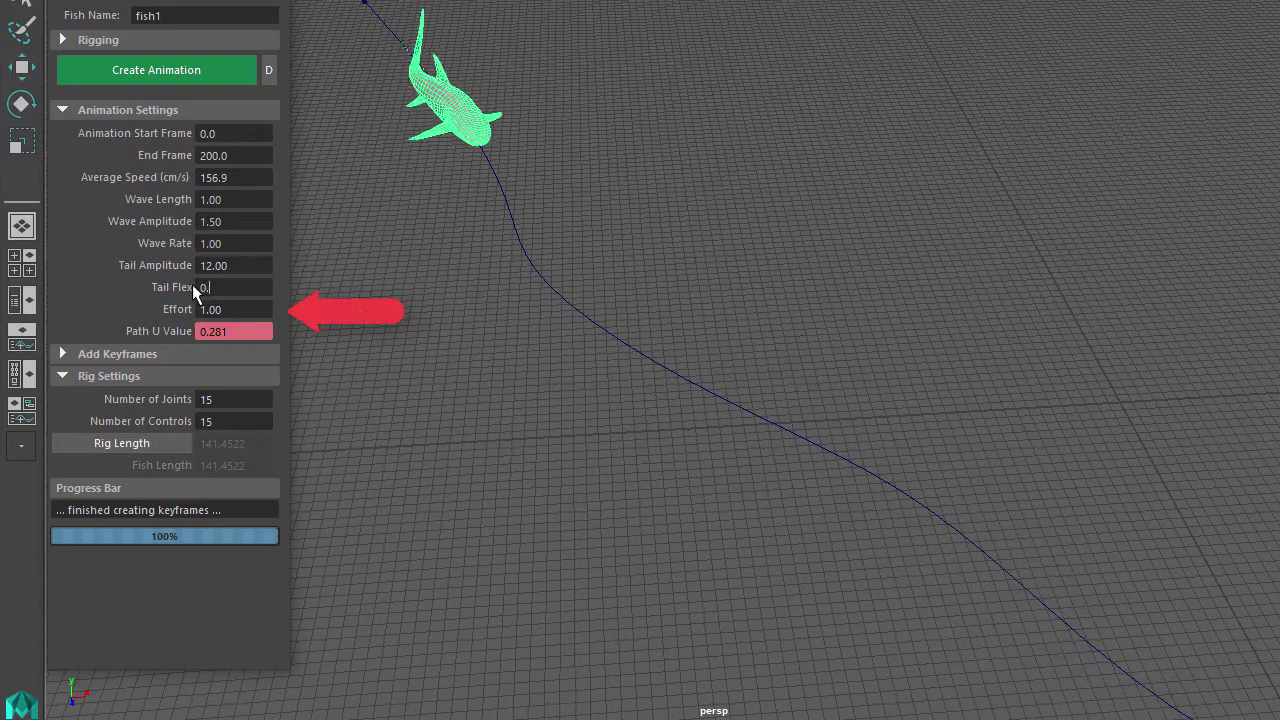
left_click(221, 66)
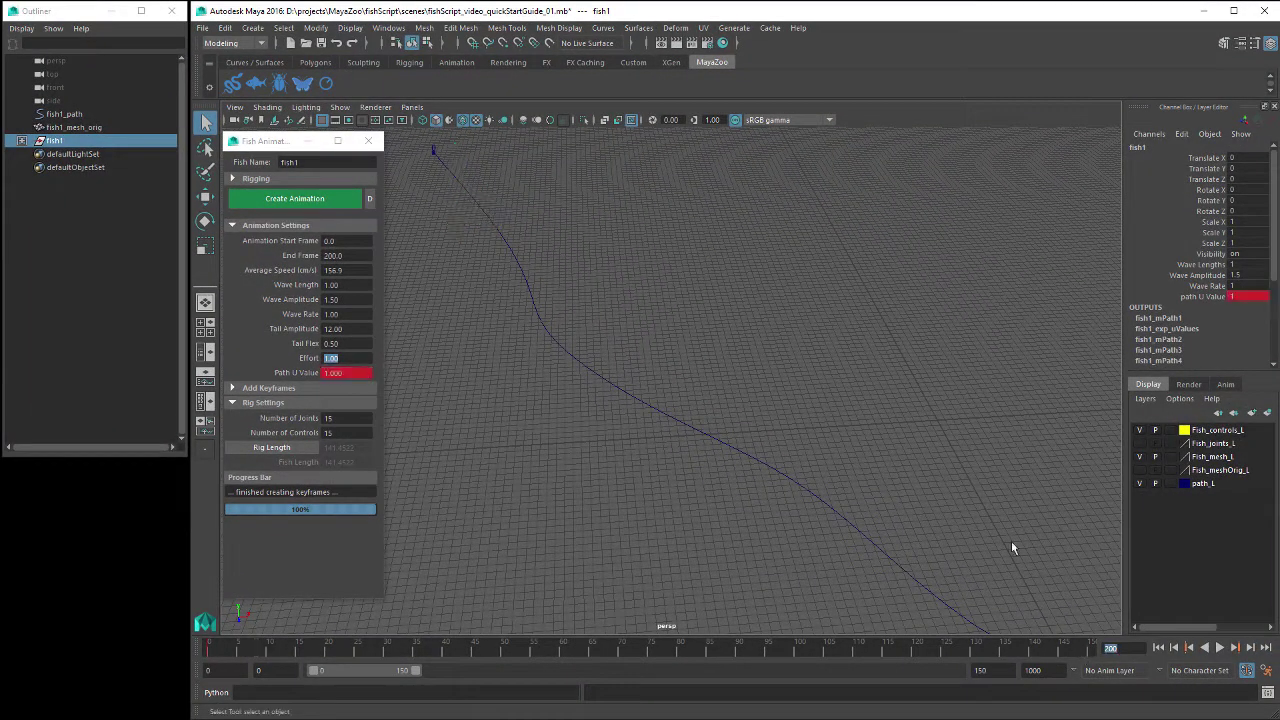
Orbit around the shark and inspect it at Path U Value 0 and 0.113
left_click_drag(1012, 548, 819, 478, "alt")
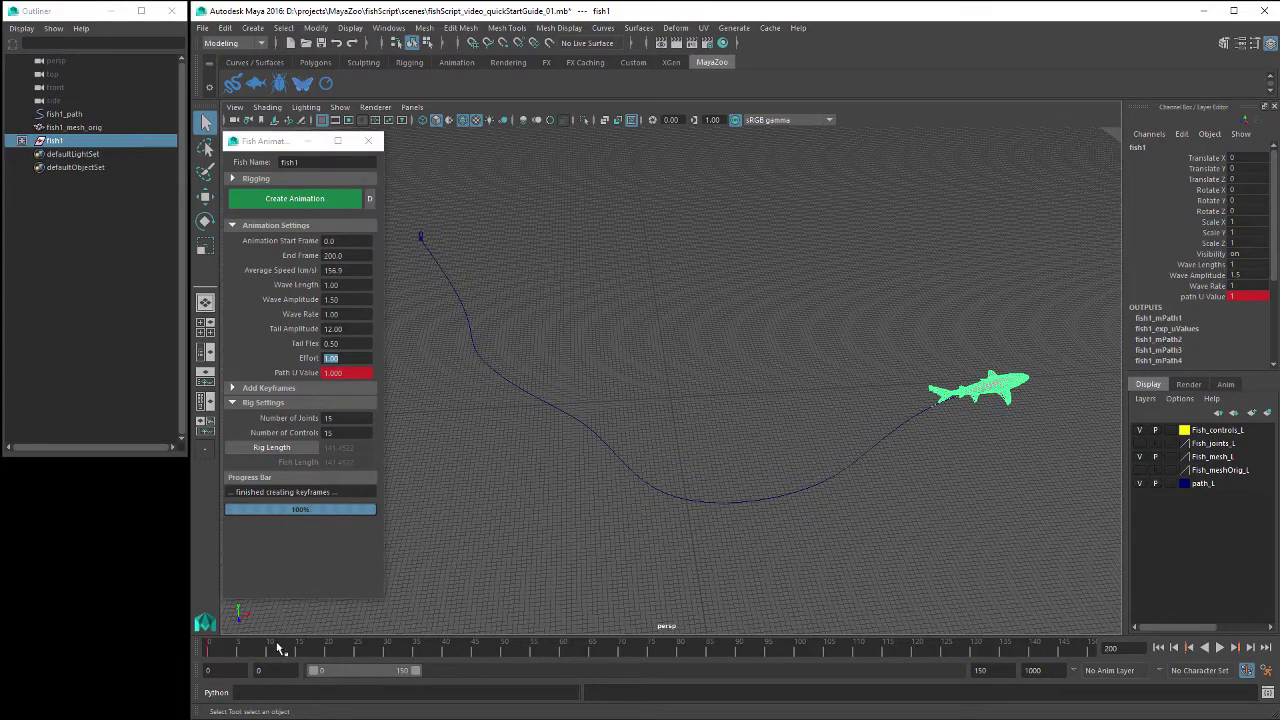
left_click_drag(424, 424, 970, 477, "alt")
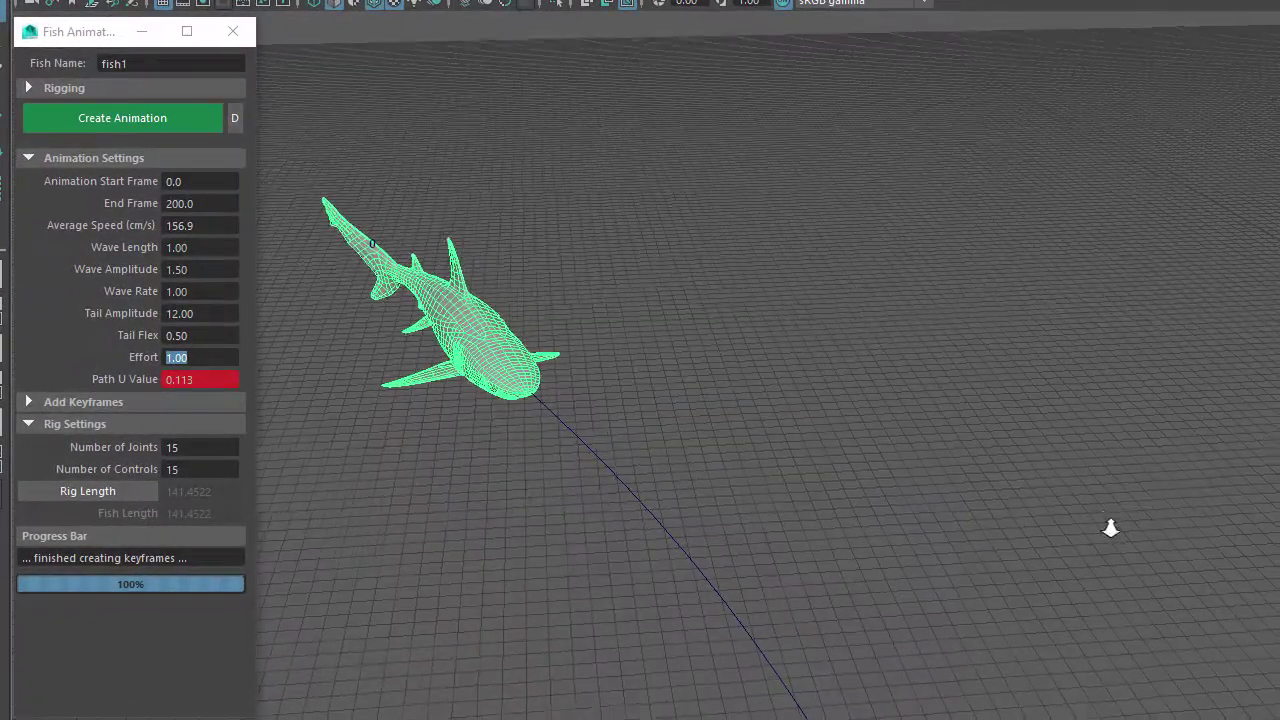
left_click_drag(1110, 528, 722, 507, "alt")
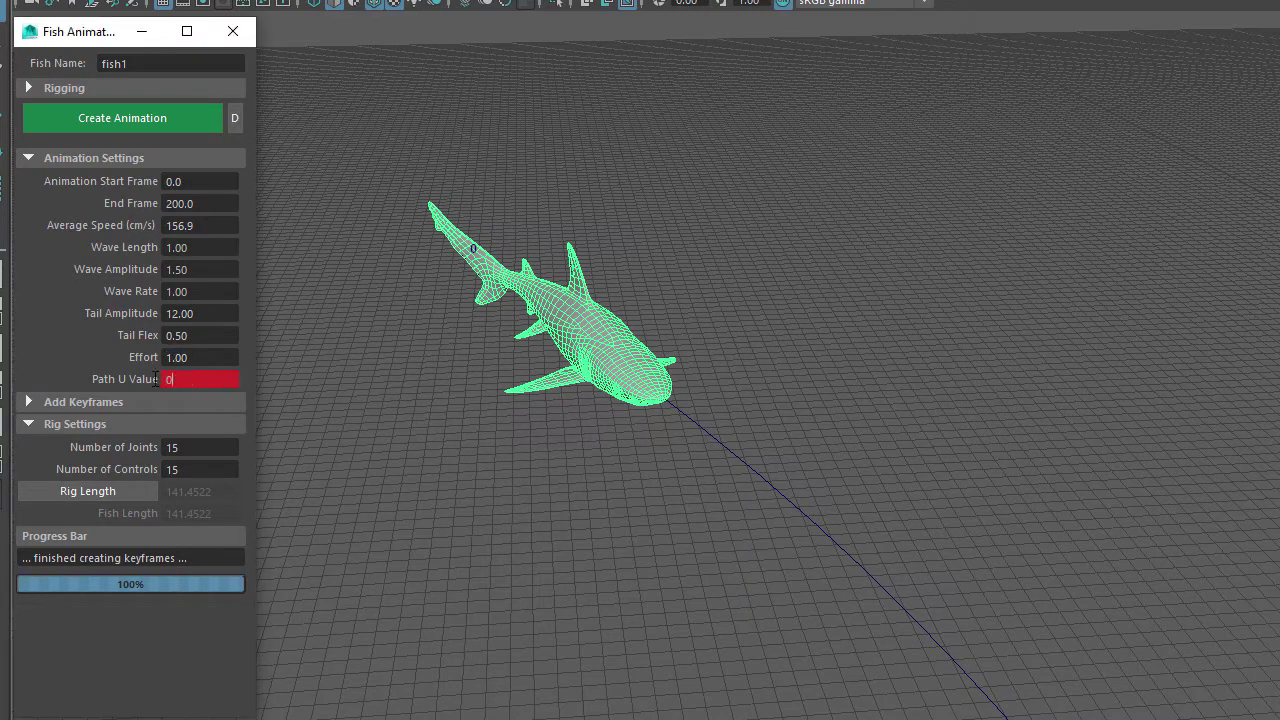
key("Tab")
left_click_drag(524, 419, 556, 418, "alt")
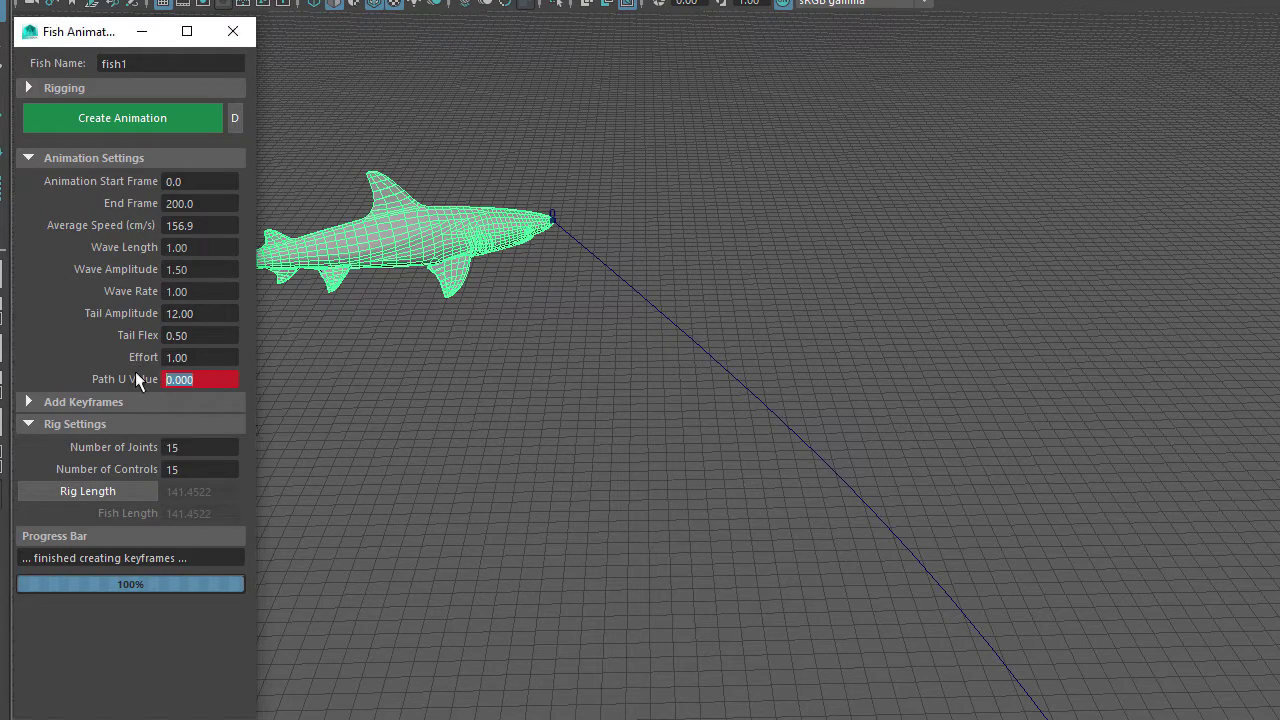
type("0.113")
key("Tab")
Scrub the time slider to frame 75 to view the shark partway along fish1_path
left_click_drag(640, 551, 577, 461, "alt")
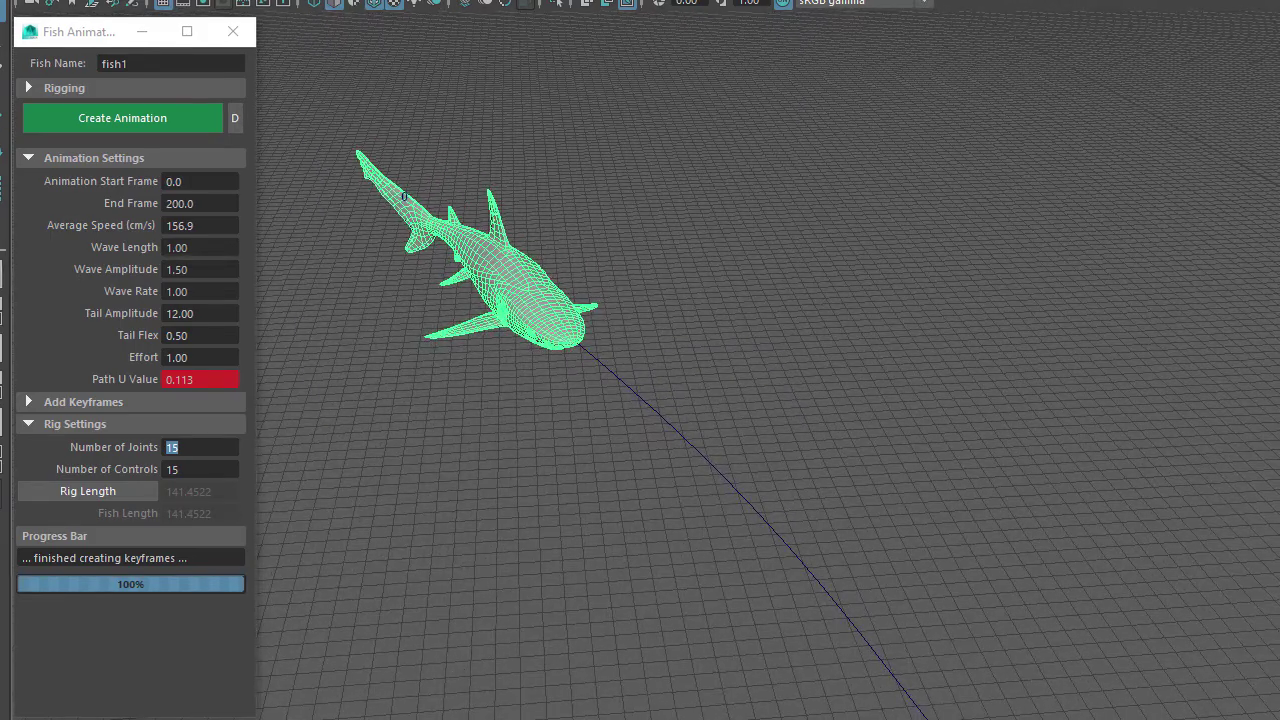
left_click(655, 678)
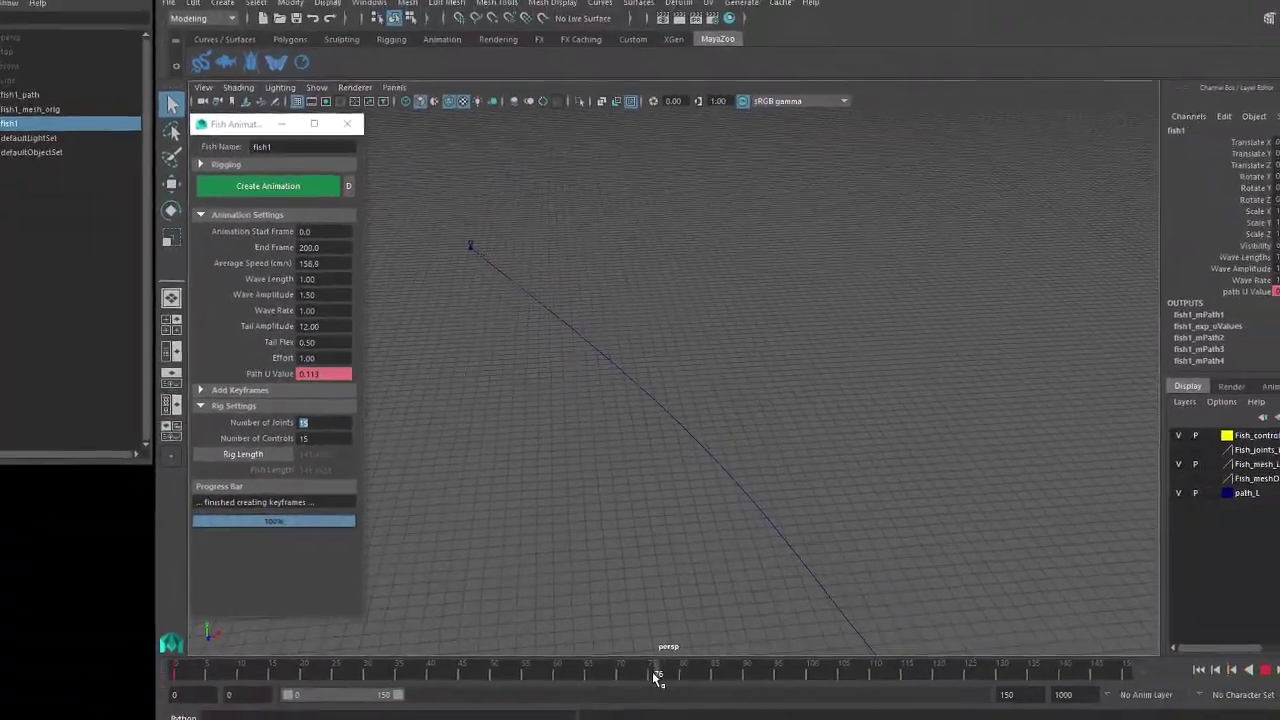
mouse_move(655, 678)
left_mouse_down()
mouse_move(443, 675)
mouse_move(651, 695)
left_mouse_up()
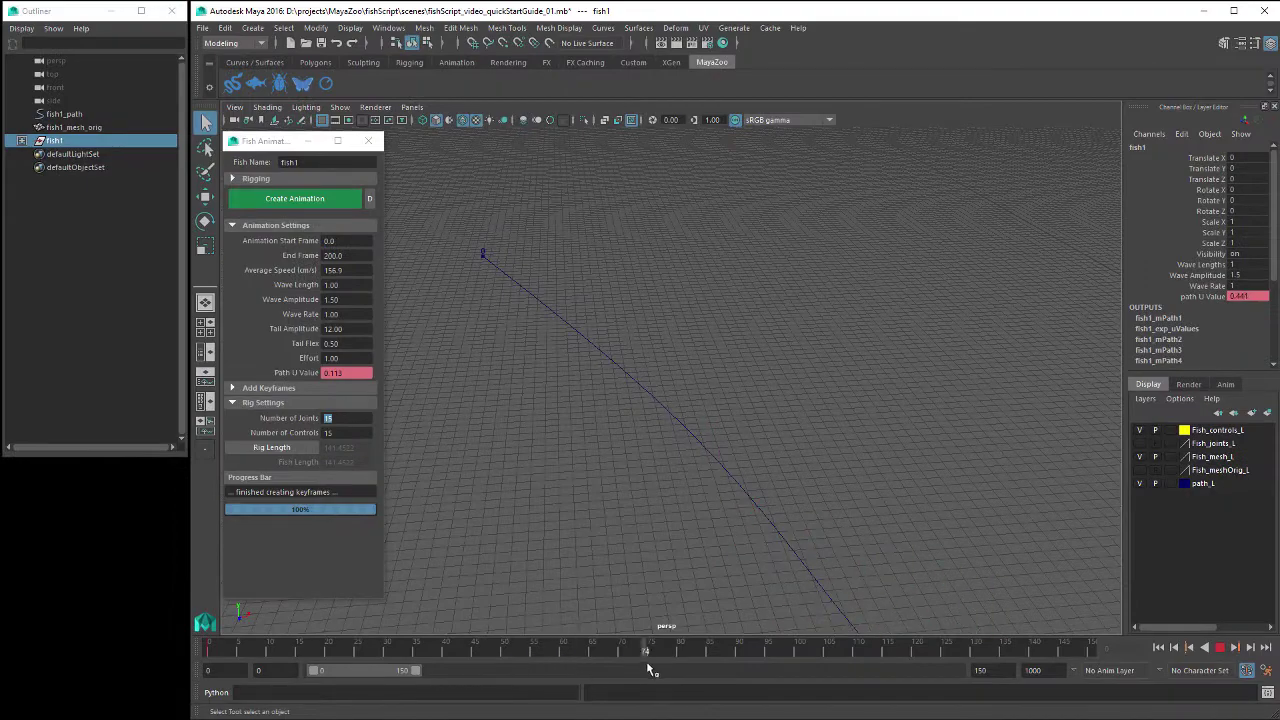
left_click_drag(751, 574, 775, 541, "alt")
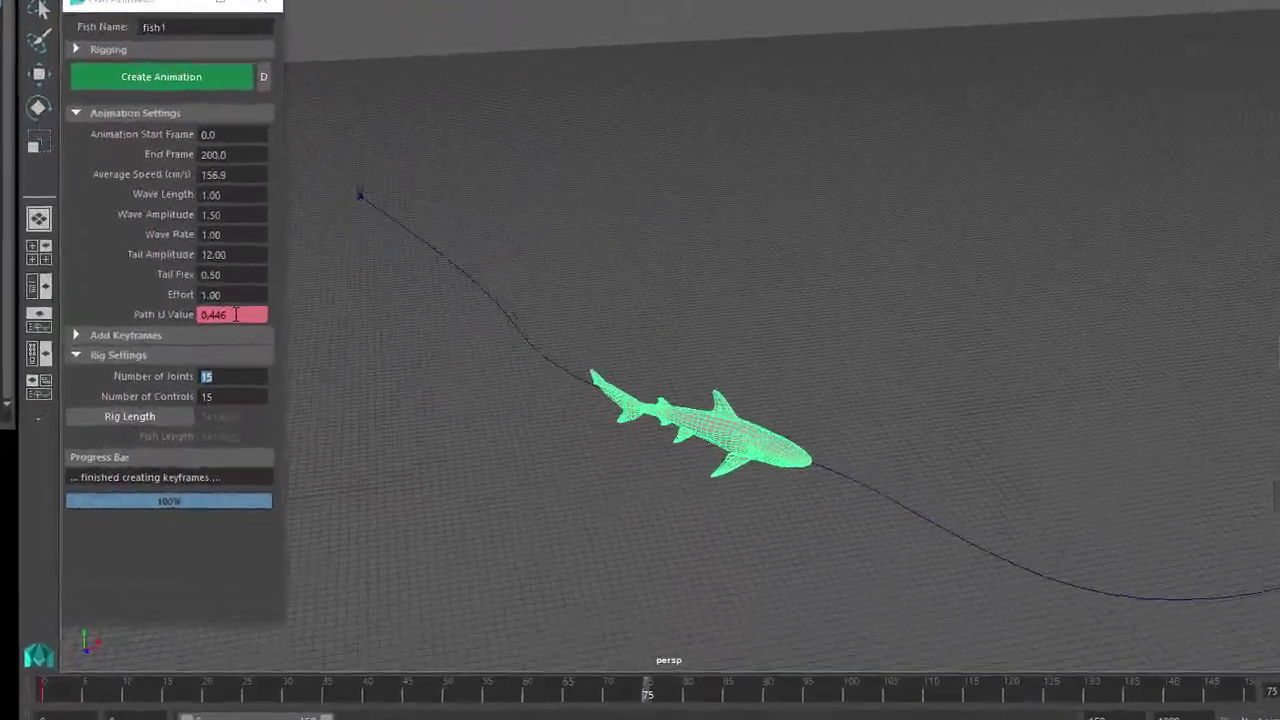
Key Path U Value 0.446 at frame 75 and 0.800 at frame 120, then rebuild
right_click(348, 372)
left_click(237, 324)
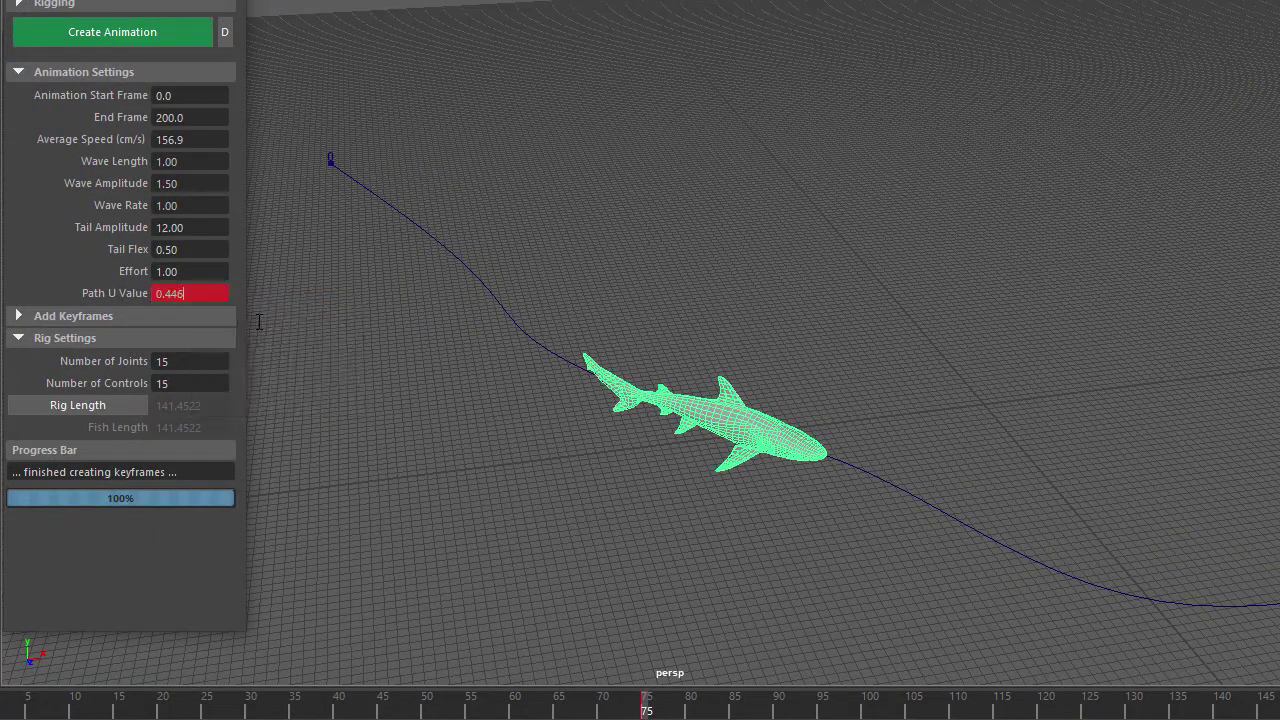
left_click_drag(812, 712, 1045, 712)
left_click_drag(1022, 588, 746, 451, "alt")
double_click(200, 293)
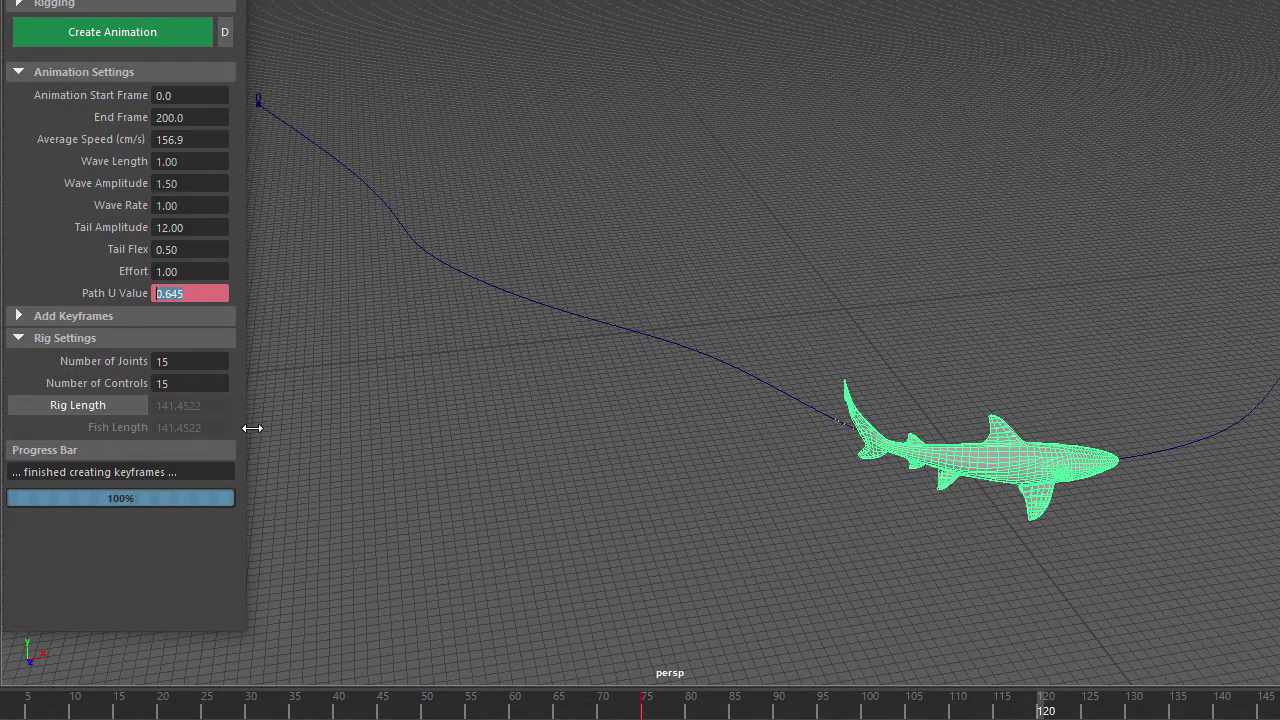
type("0.8")
key("Tab")
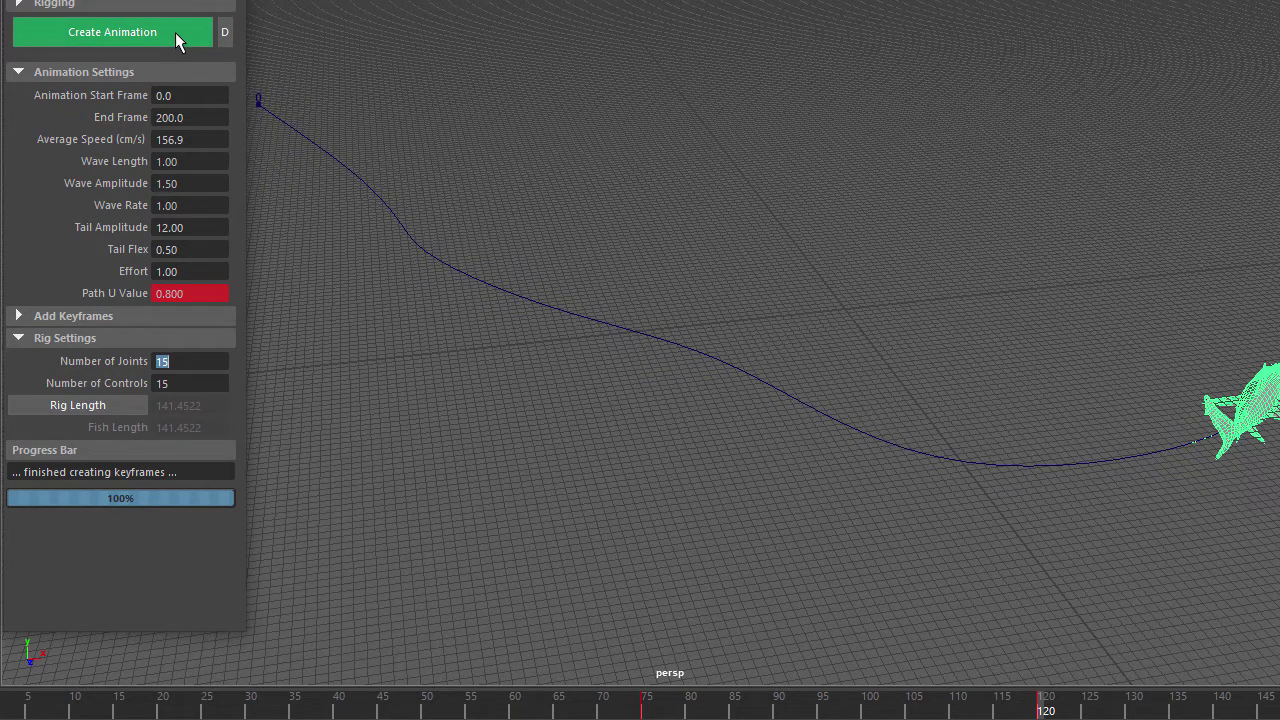
left_click(175, 32)
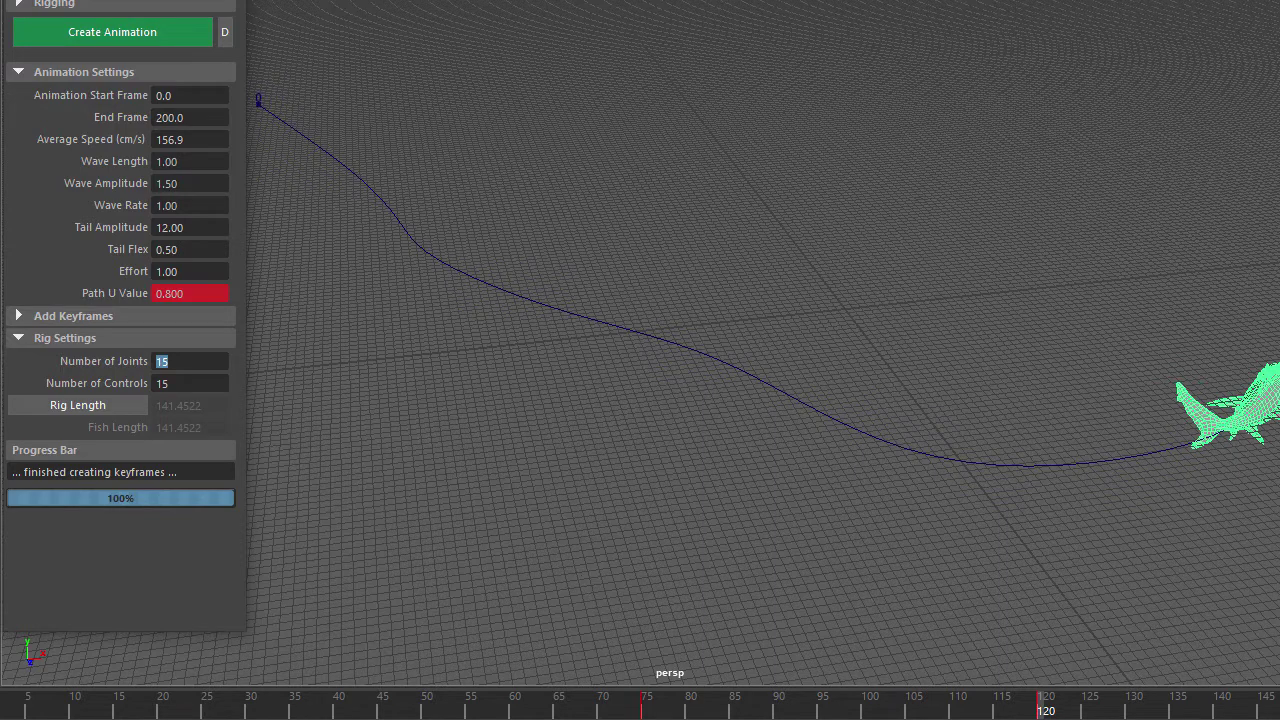
Play back the swim from frame 53, replaying from around frames 27–30
left_click_drag(1045, 705, 453, 705)
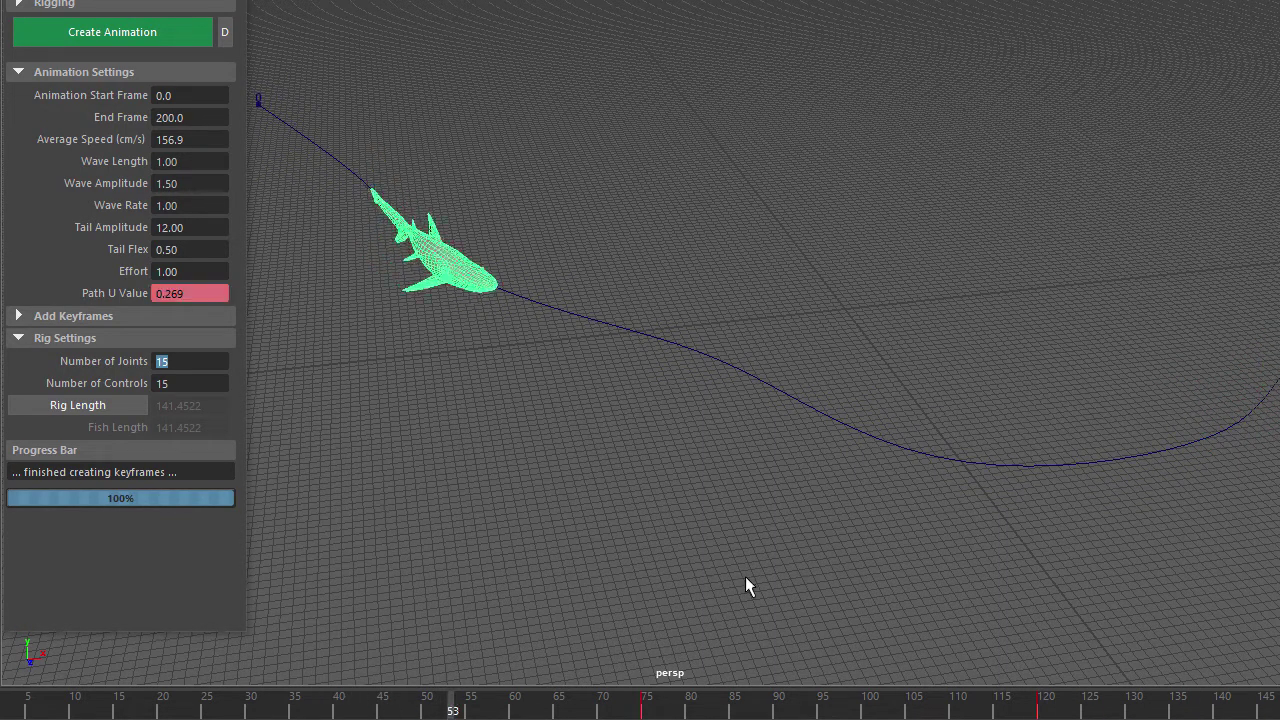
key("alt+v")
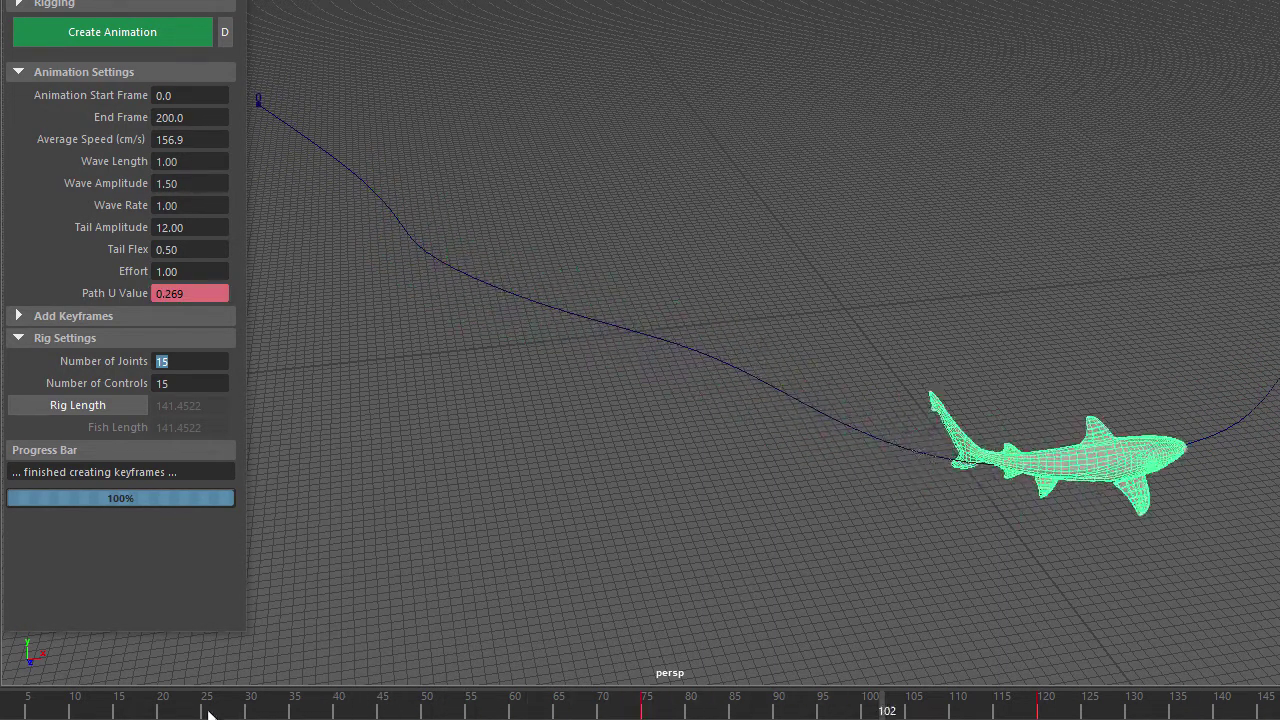
left_click(253, 708)
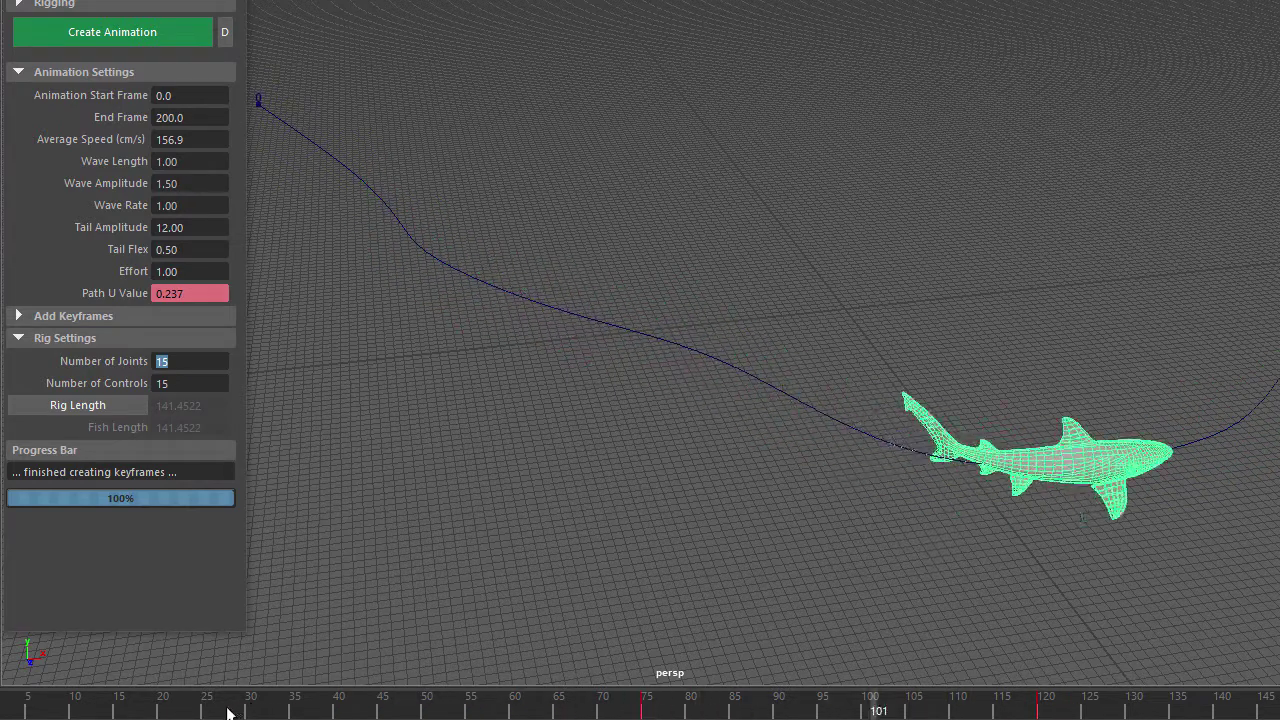
left_click(222, 710)
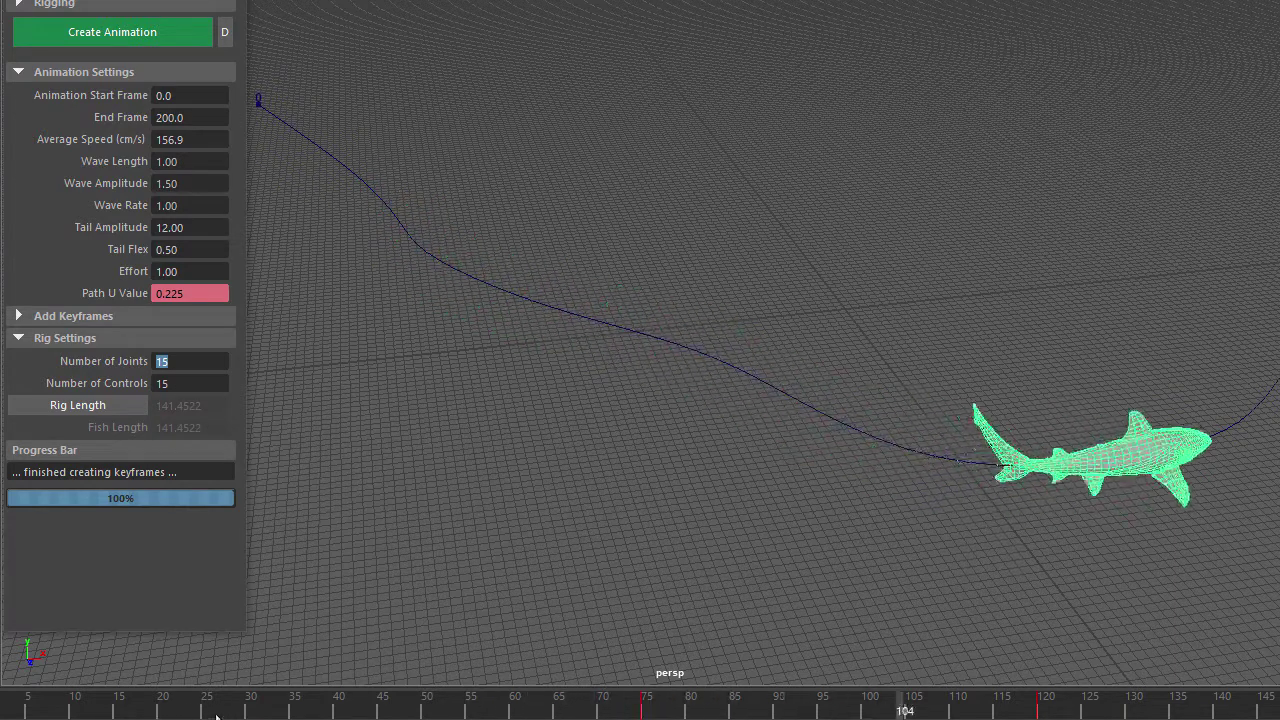
left_click(251, 710)
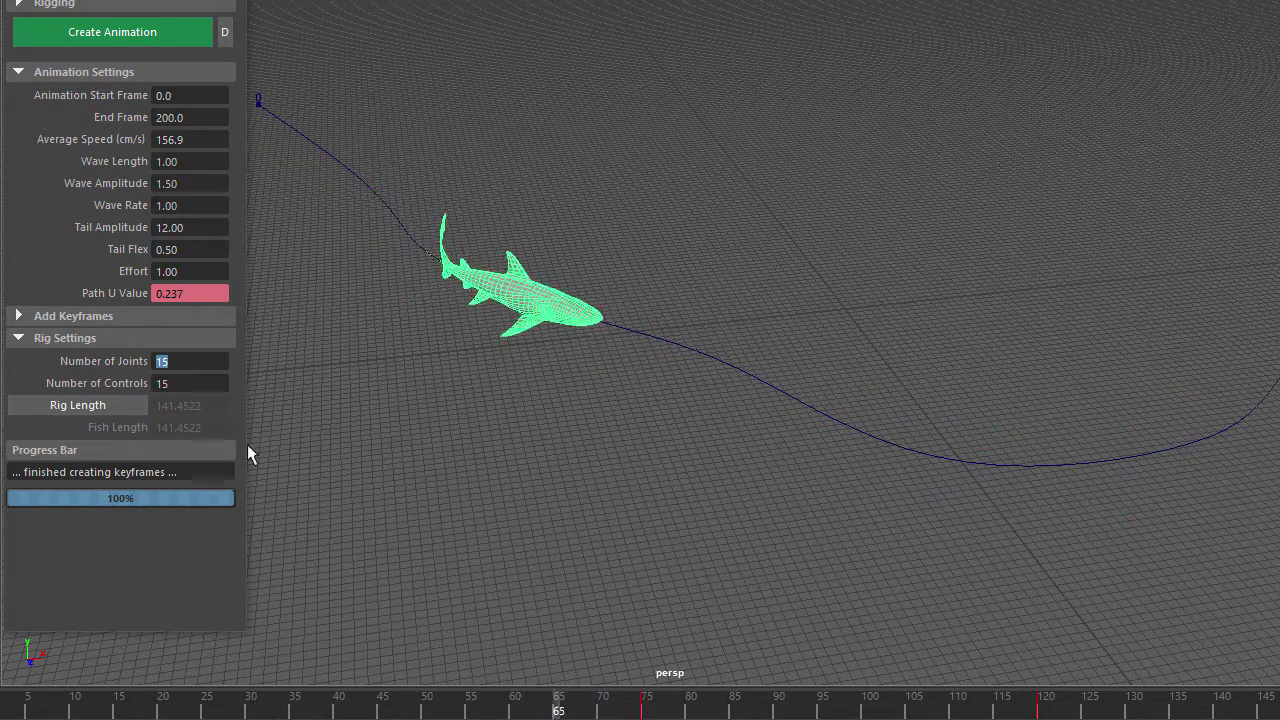
left_click(165, 271)
Set Effort to 10, regenerate the swim and replay it from around frames 37–45
type("10")
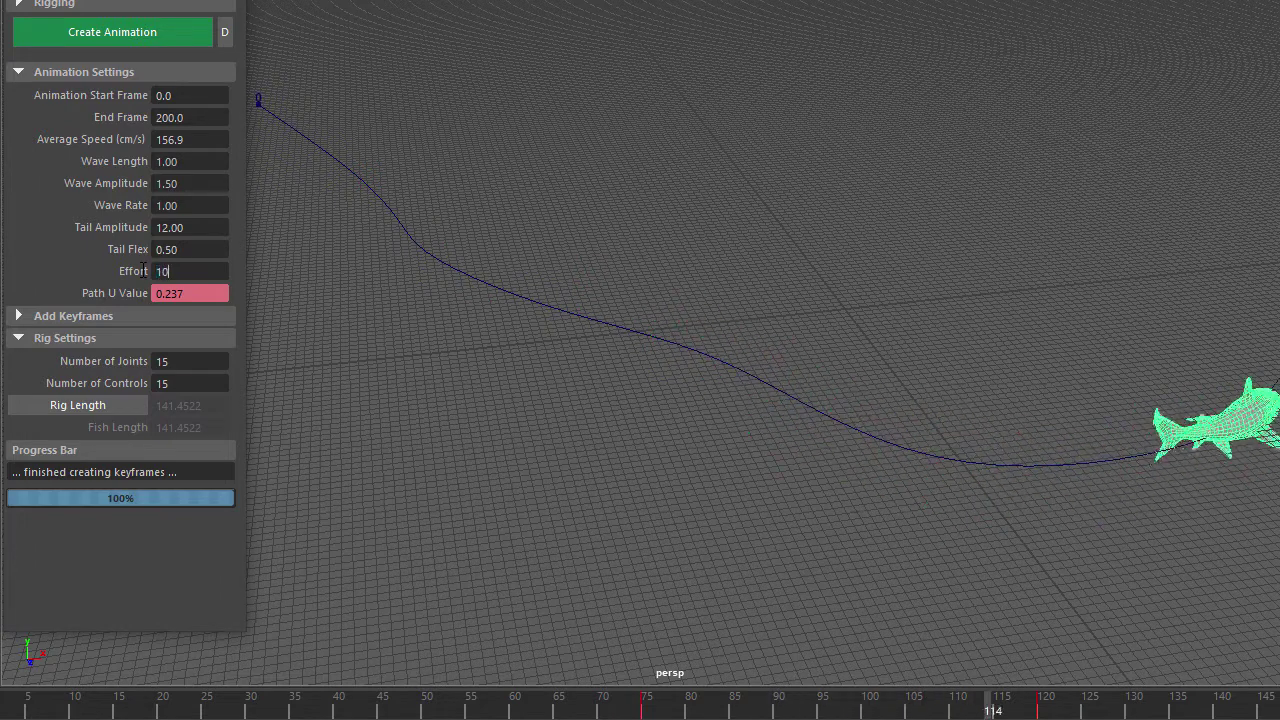
key("Tab")
left_click(135, 40)
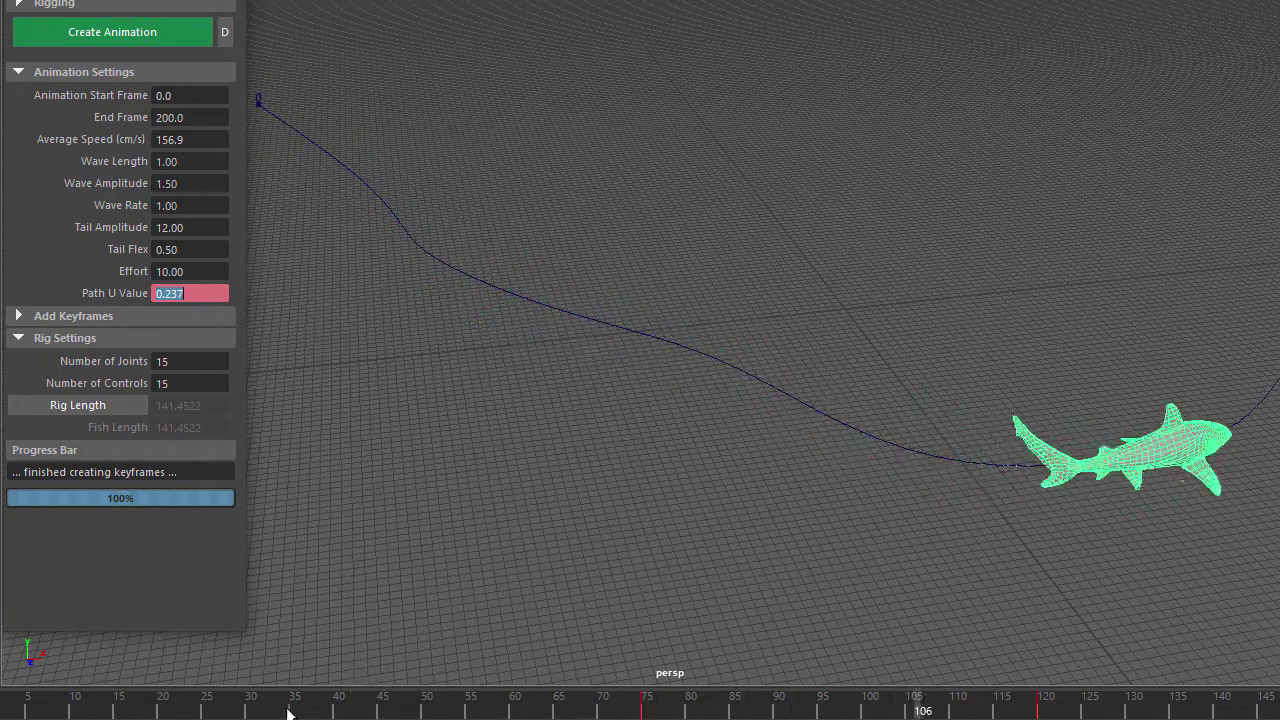
left_click(322, 710)
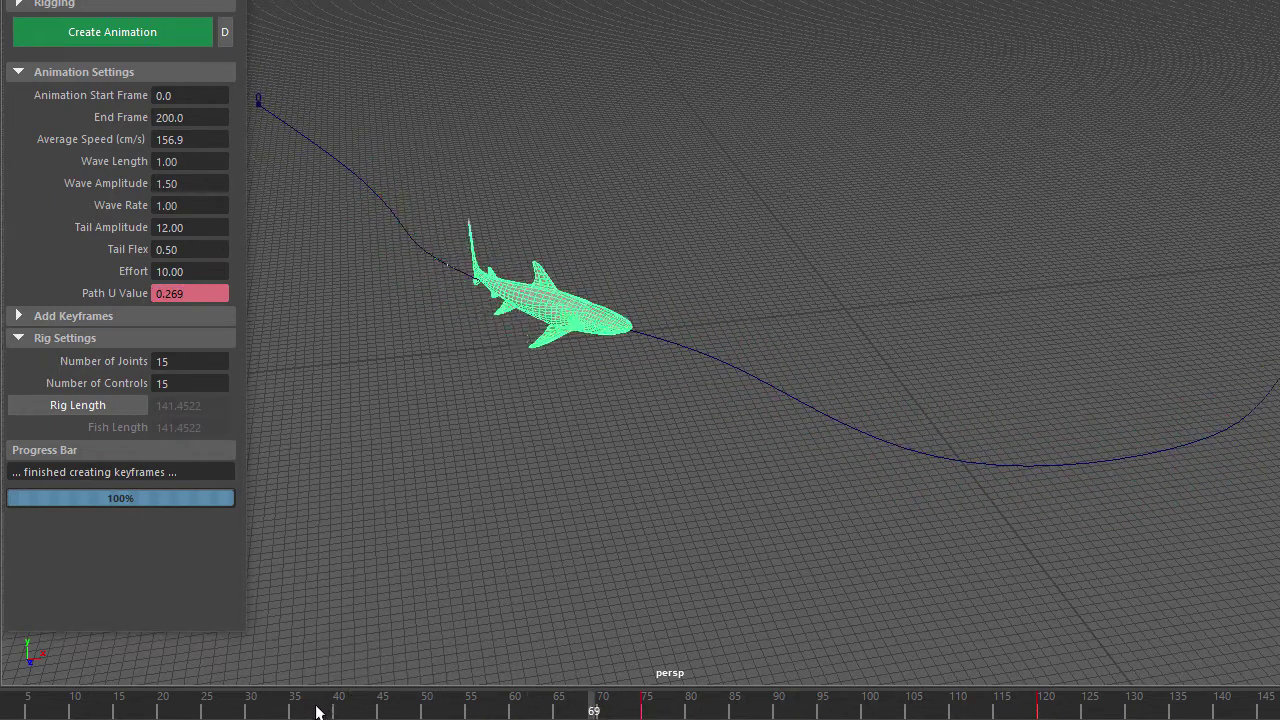
left_click(313, 710)
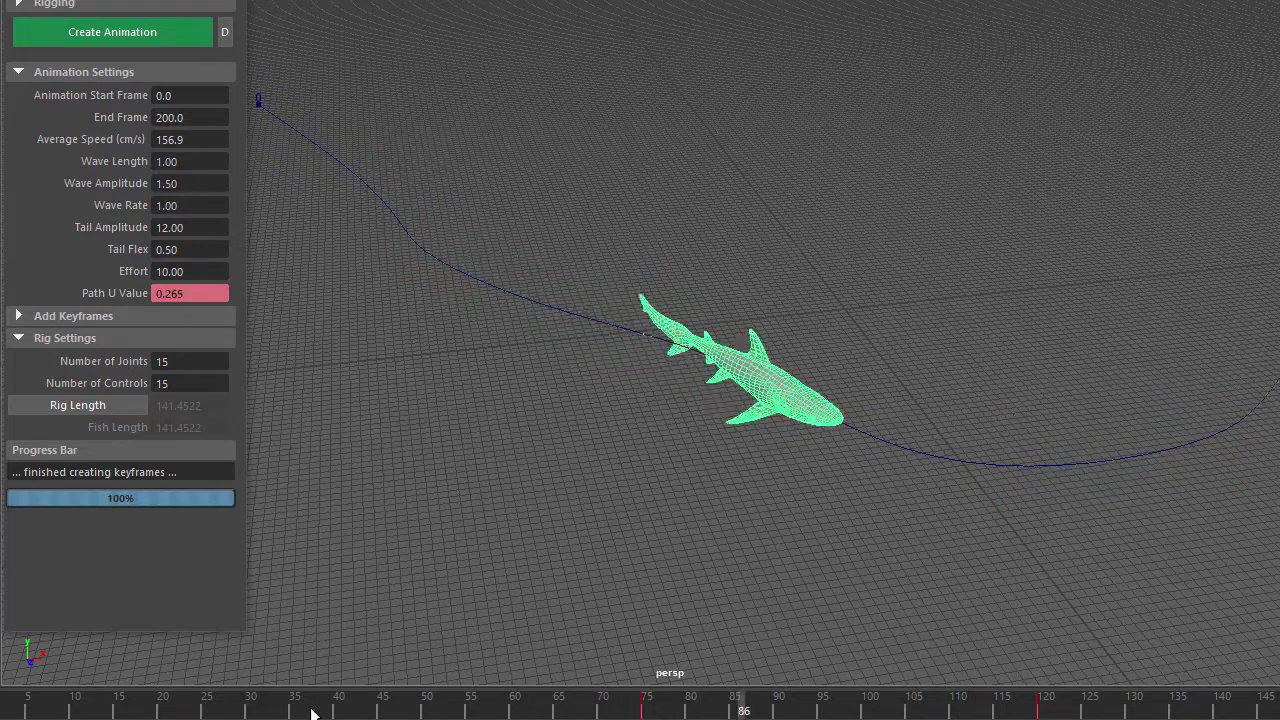
left_click(333, 700)
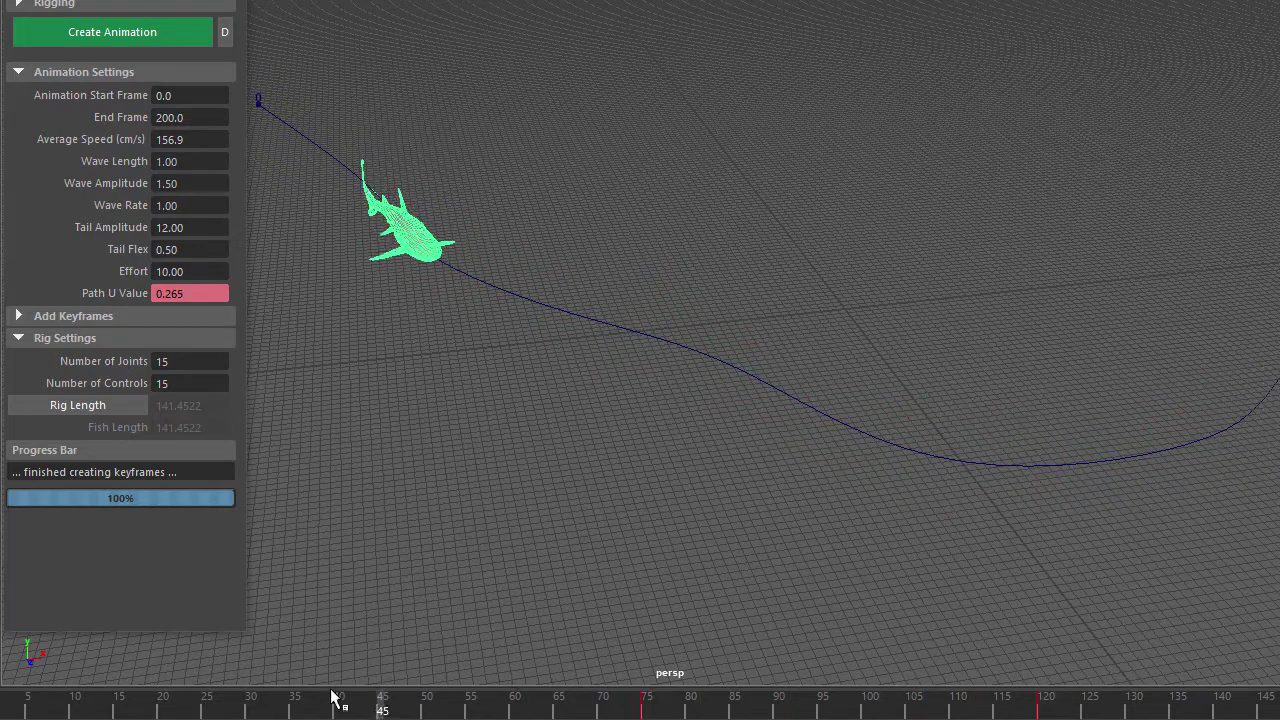
Lower Effort to 1, regenerate the swim animation and replay it
double_click(170, 271)
type("1")
key("Tab")
left_click(147, 33)
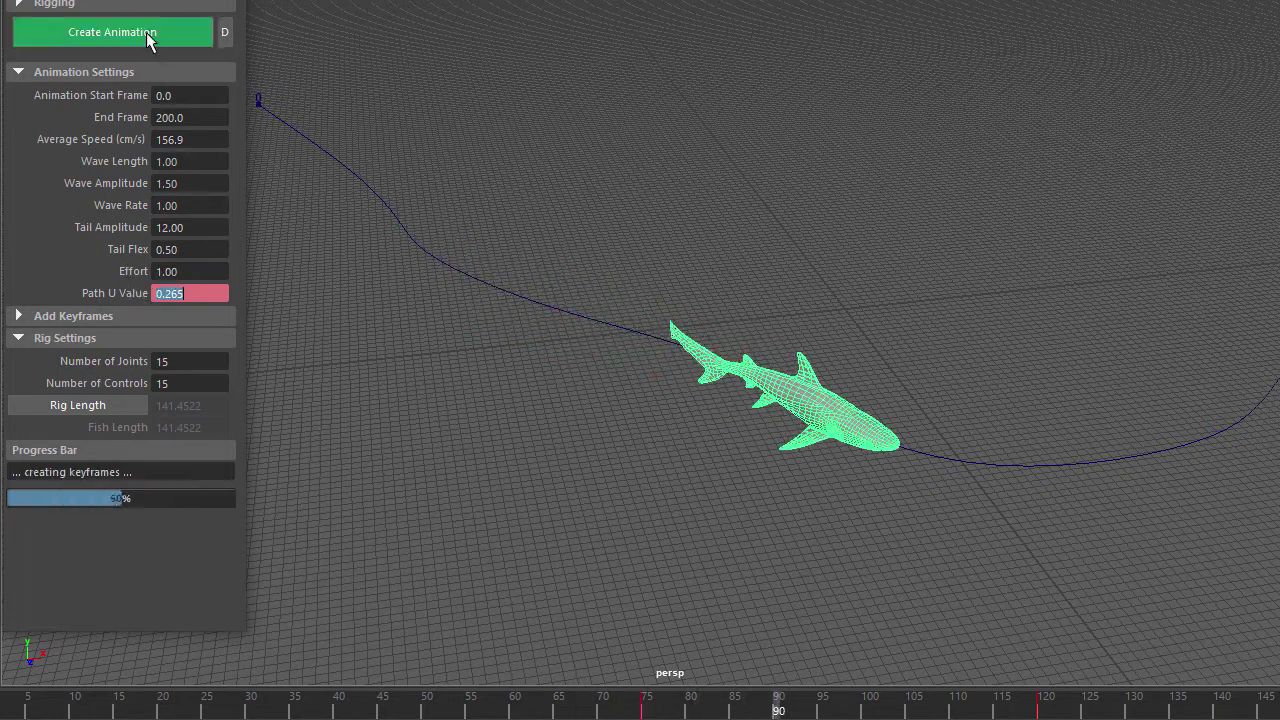
left_click(360, 703)
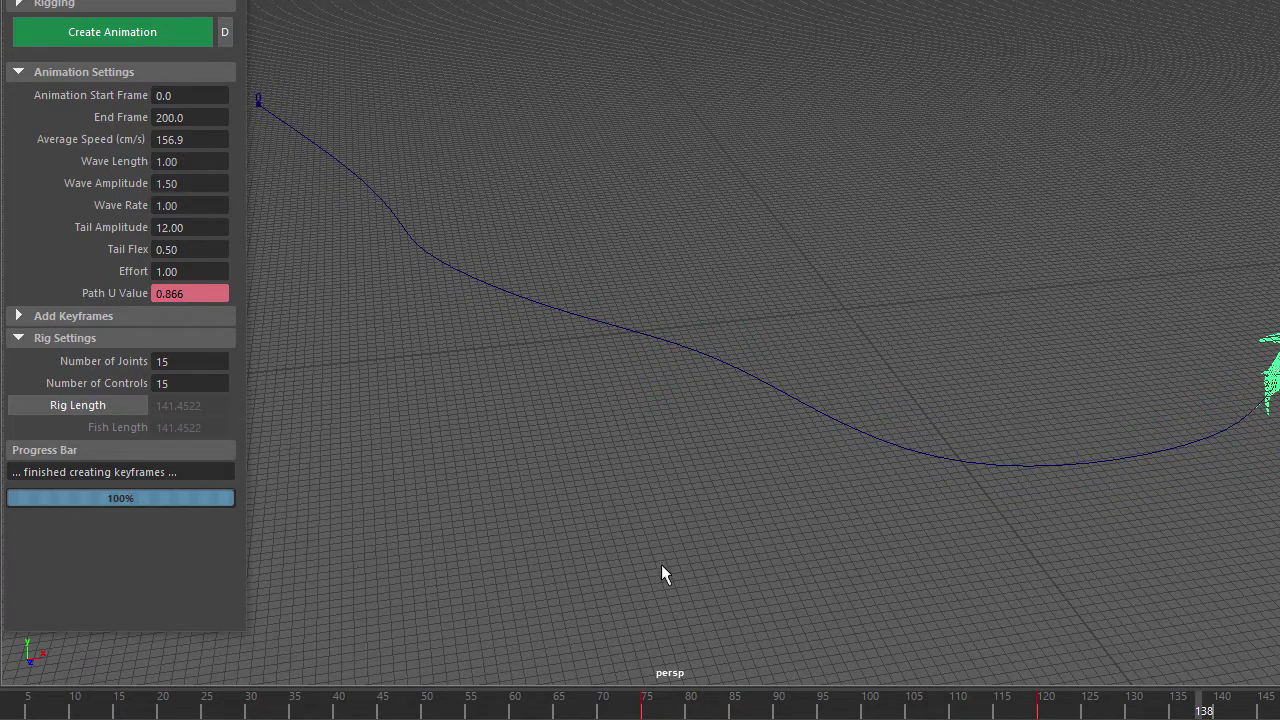
Collapse Rig Settings, expand fish1 and fish1_controls in the Outliner, and hide the Fish_mesh_L layer
left_click(33, 317)
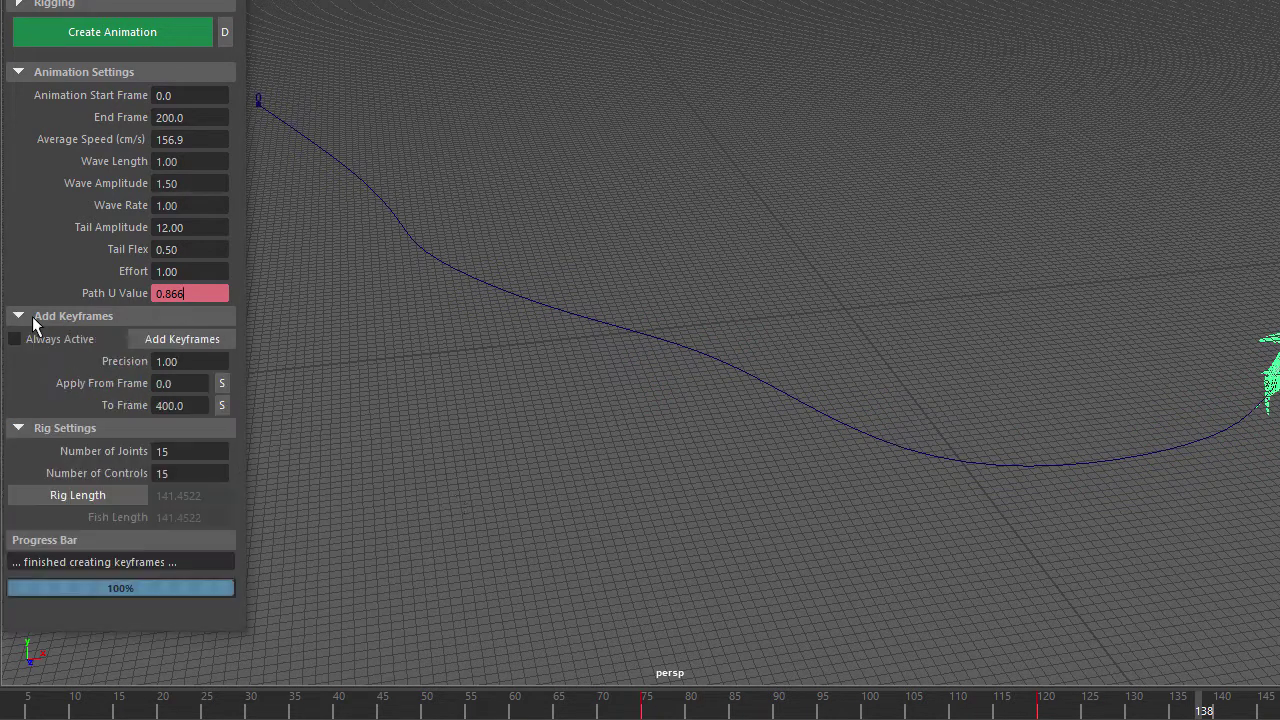
left_click(20, 428)
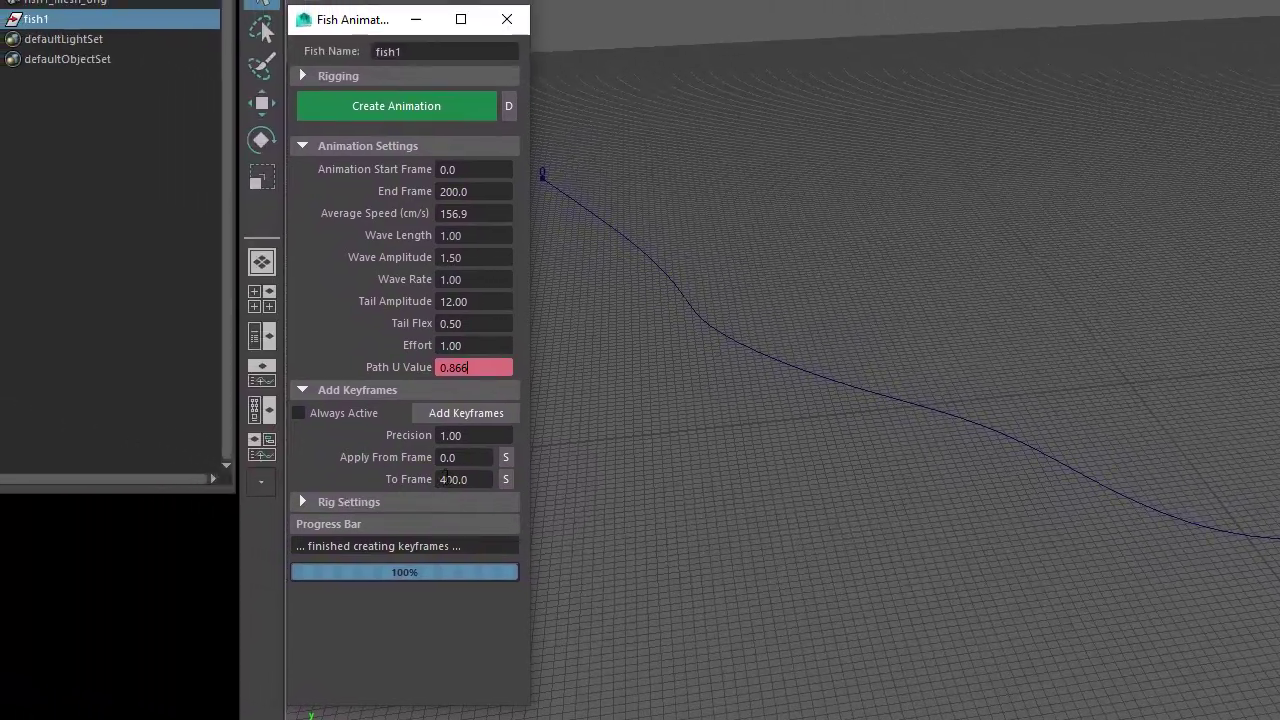
left_click(32, 31)
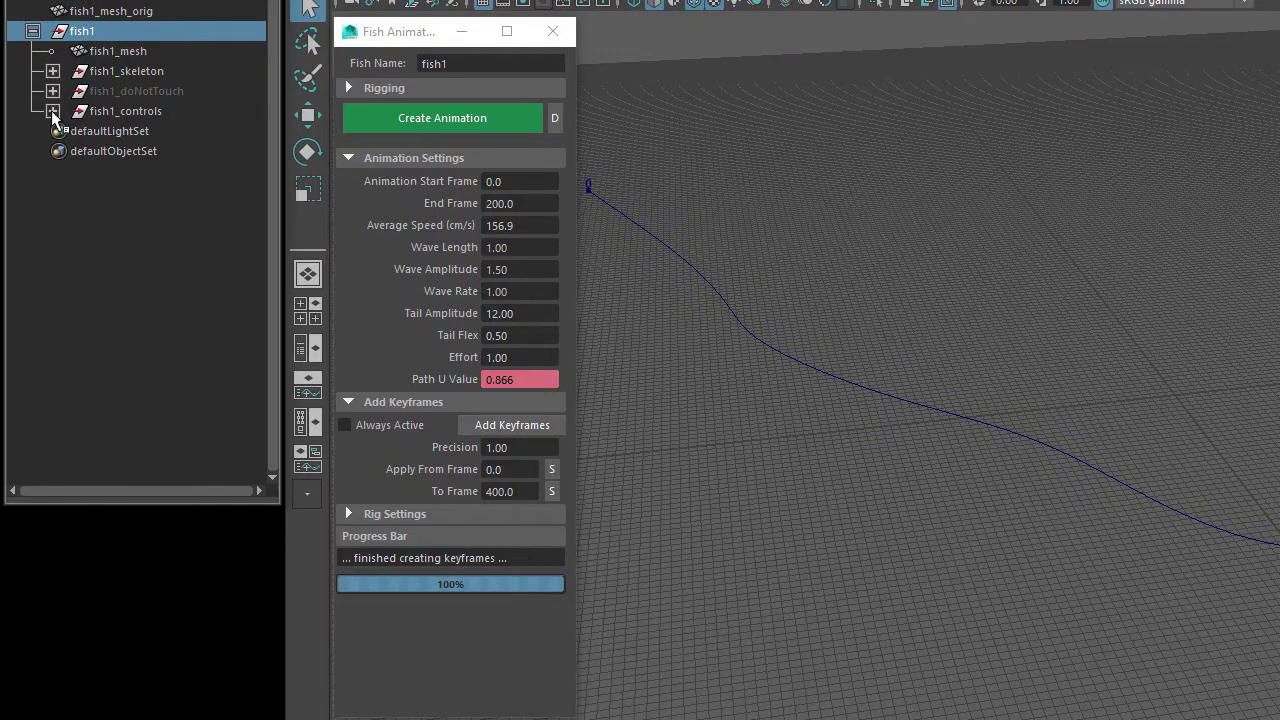
left_click(53, 111)
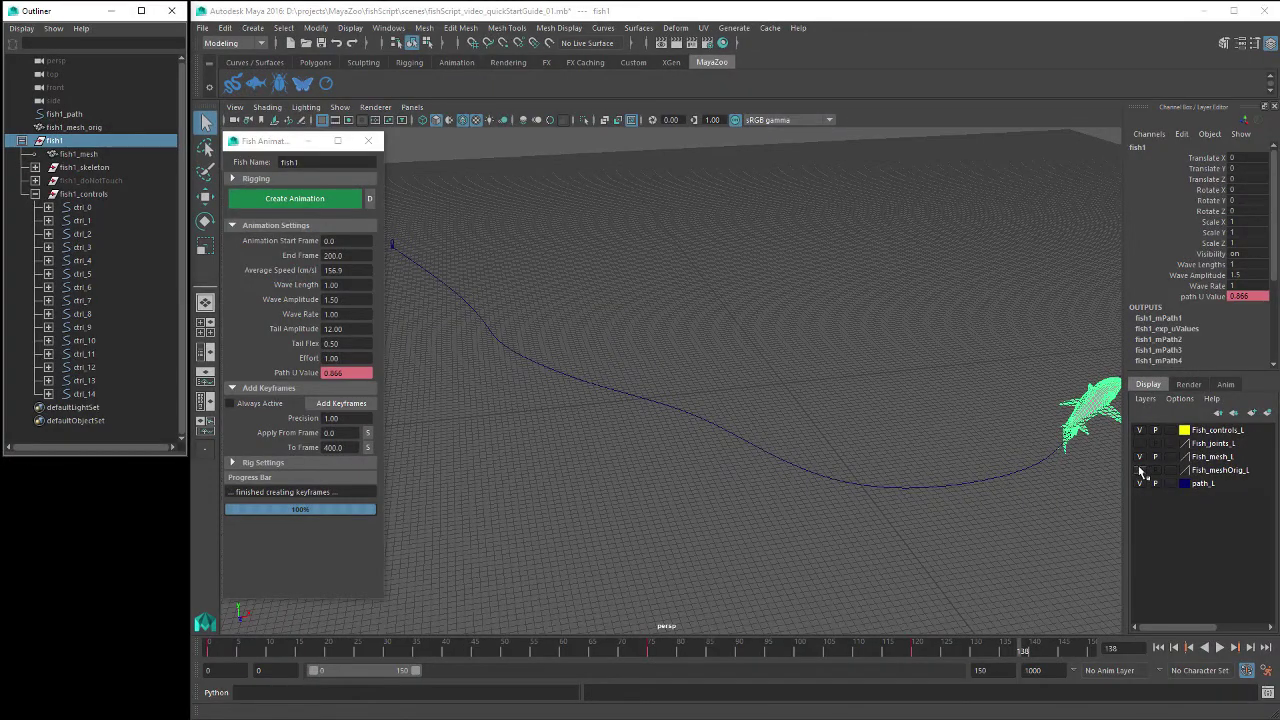
left_click(1140, 456)
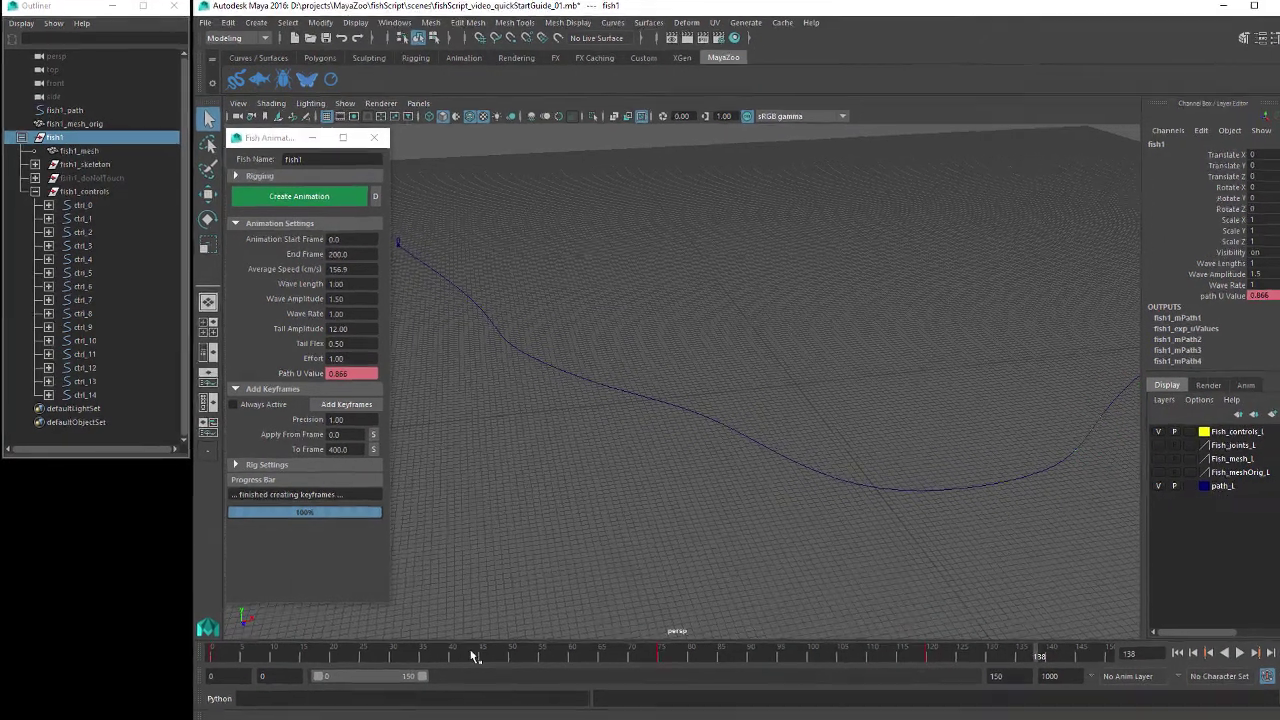
left_click(475, 655)
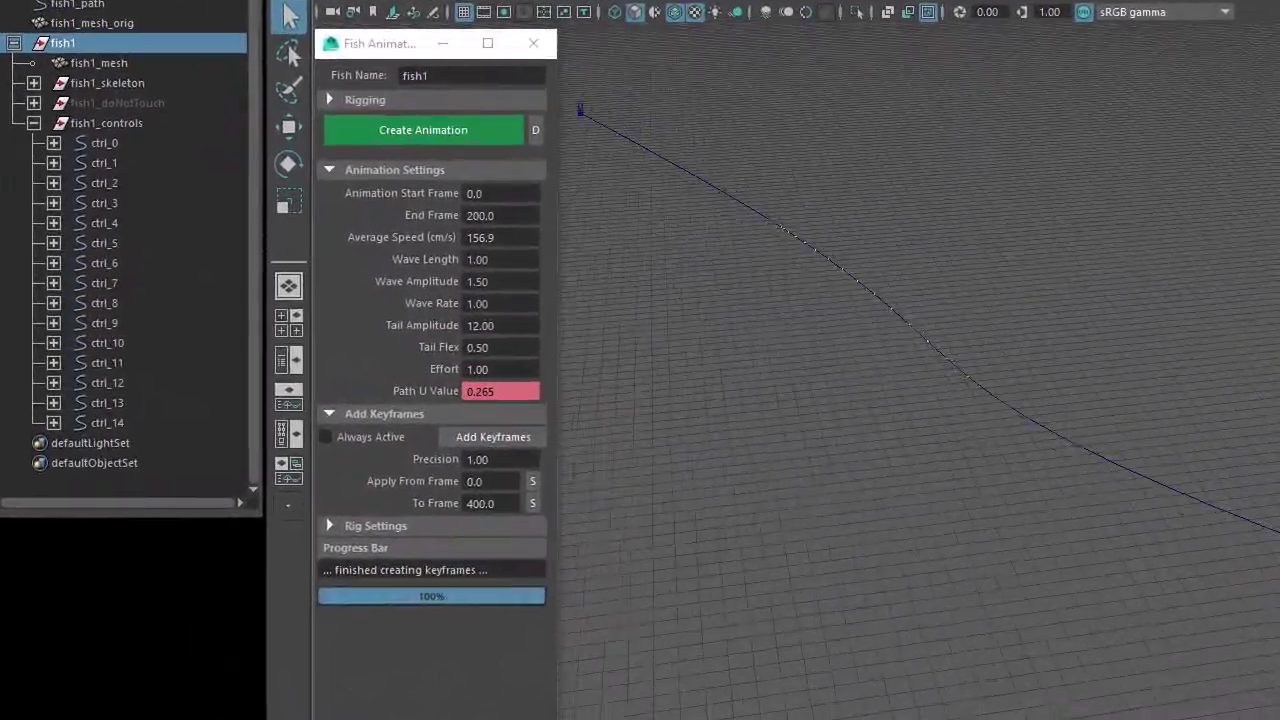
Select controls ctrl_3 through ctrl_9 with the Move tool and scrub frames 23 to 54
left_click(114, 203)
key("w")
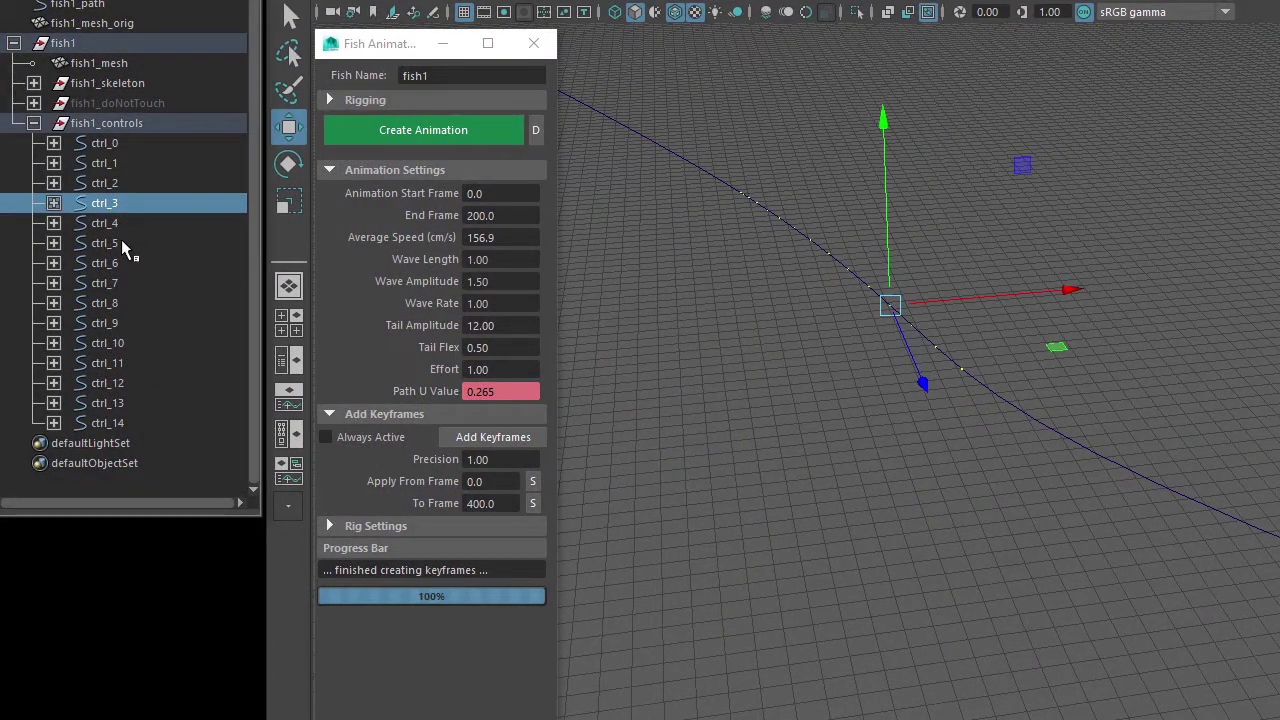
left_click(114, 240)
middle_click_drag(857, 363, 925, 515, "alt")
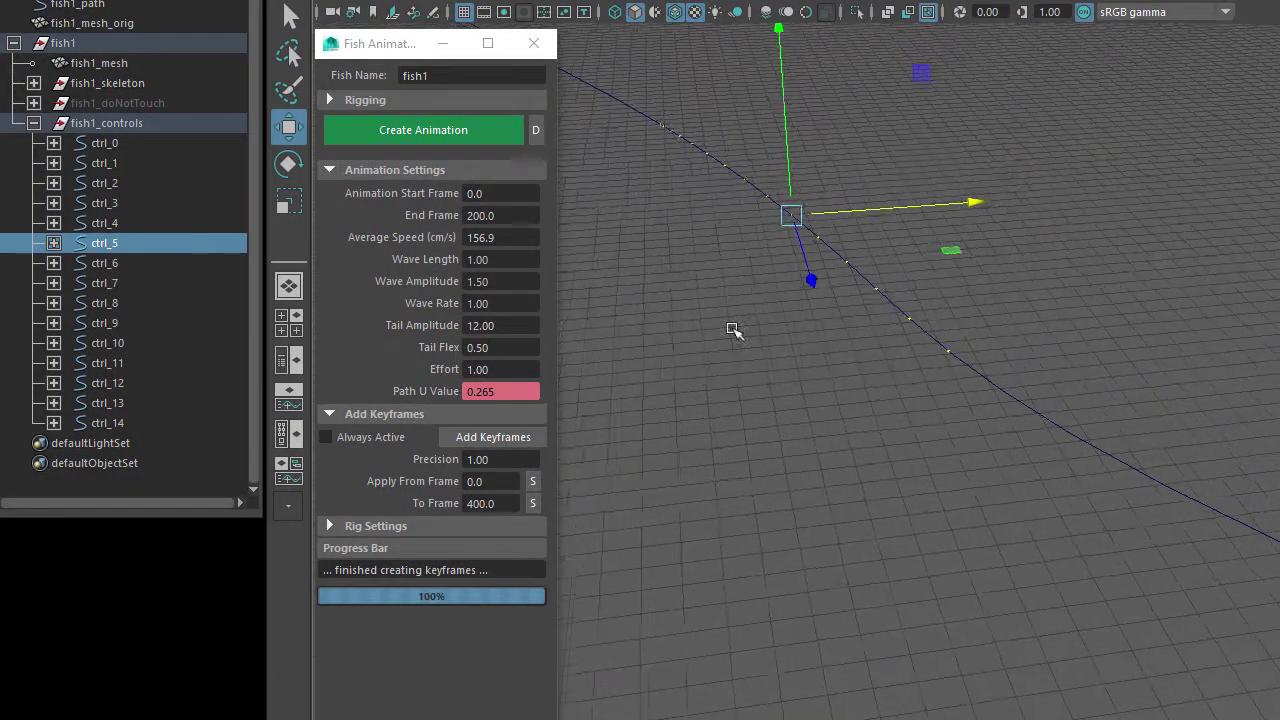
left_click(103, 264)
left_click(105, 283)
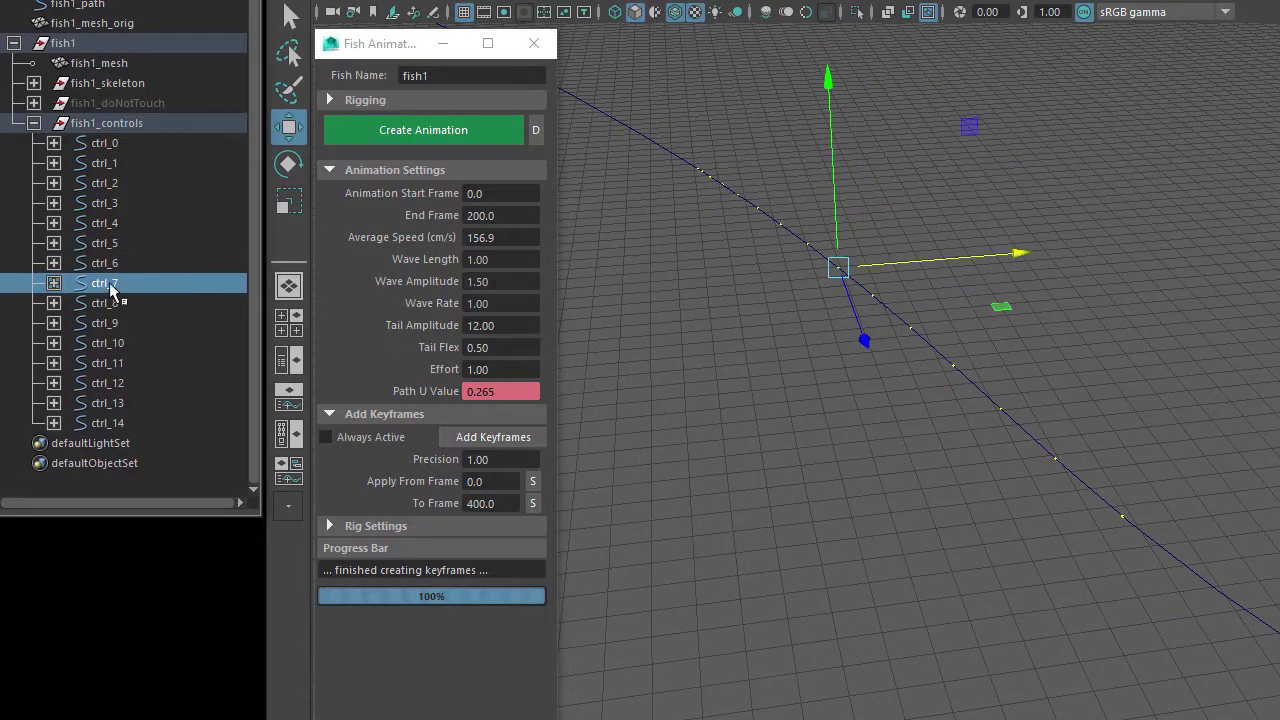
left_click(110, 303)
left_click(110, 323)
left_click_drag(505, 690, 583, 705)
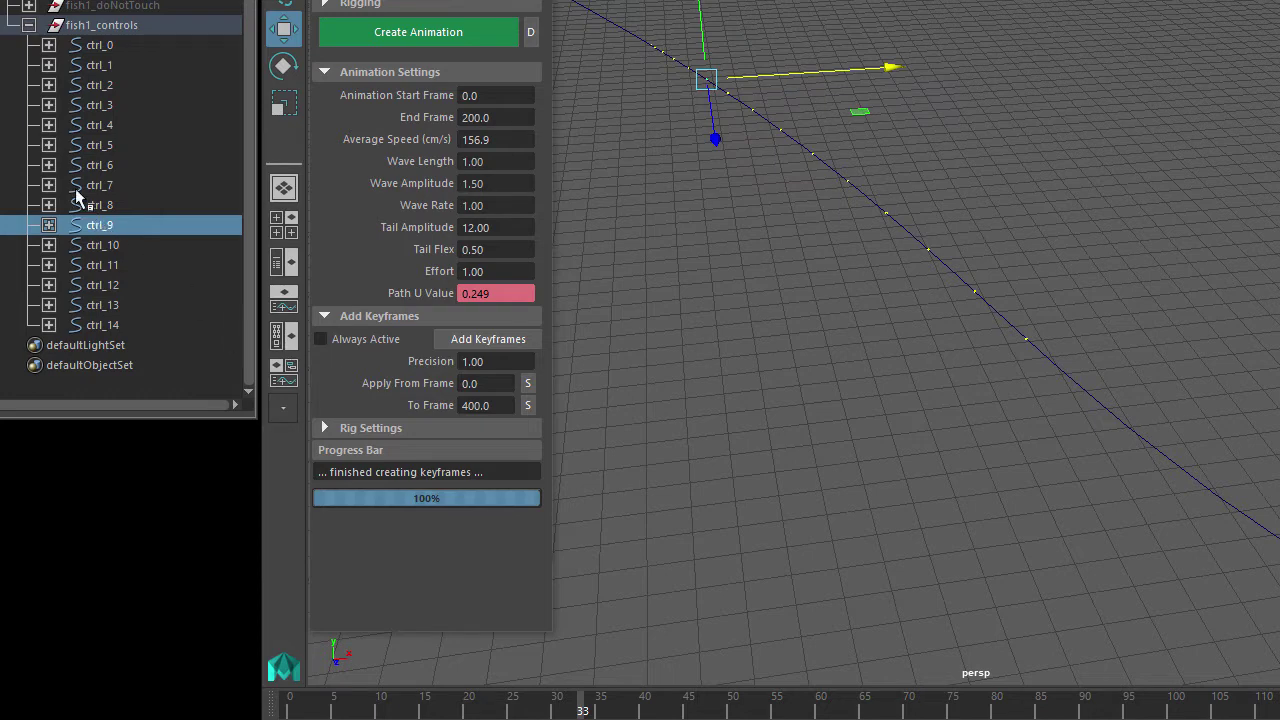
Expand ctrl_6 through ctrl_10 in the Outliner to show their child joints
left_click(48, 185)
left_click(48, 225)
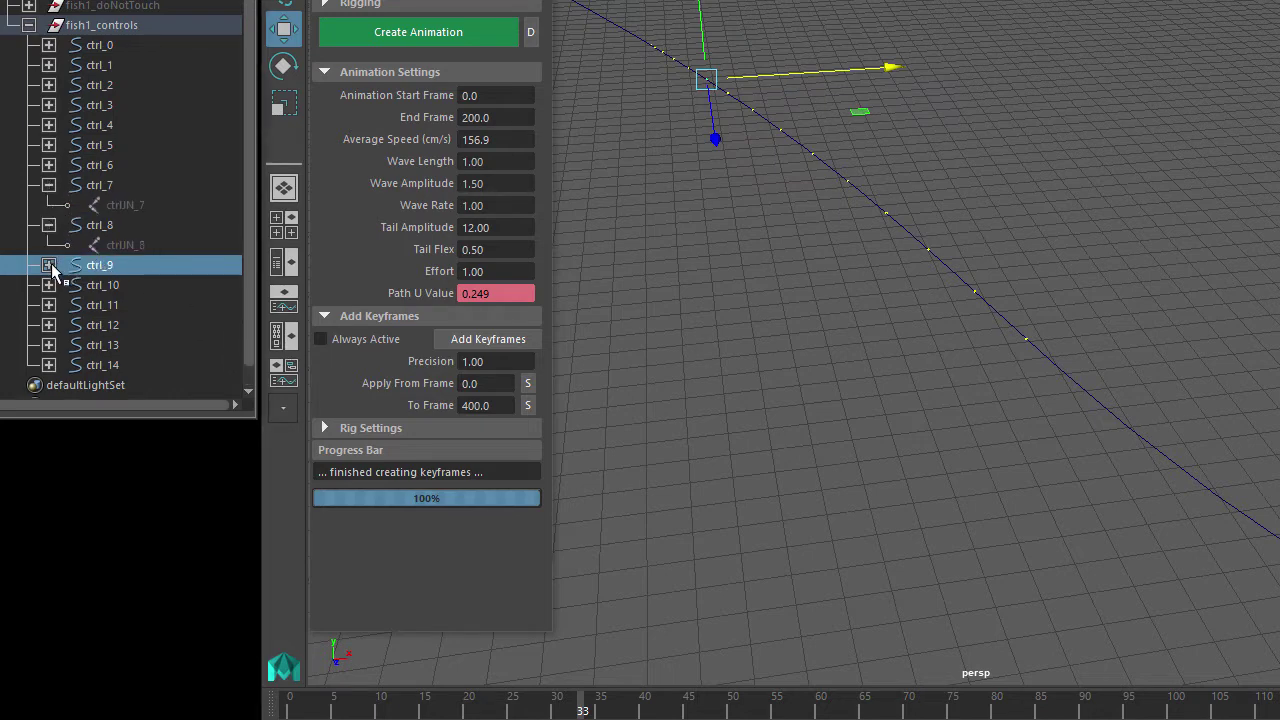
left_click(48, 265)
left_click(48, 305)
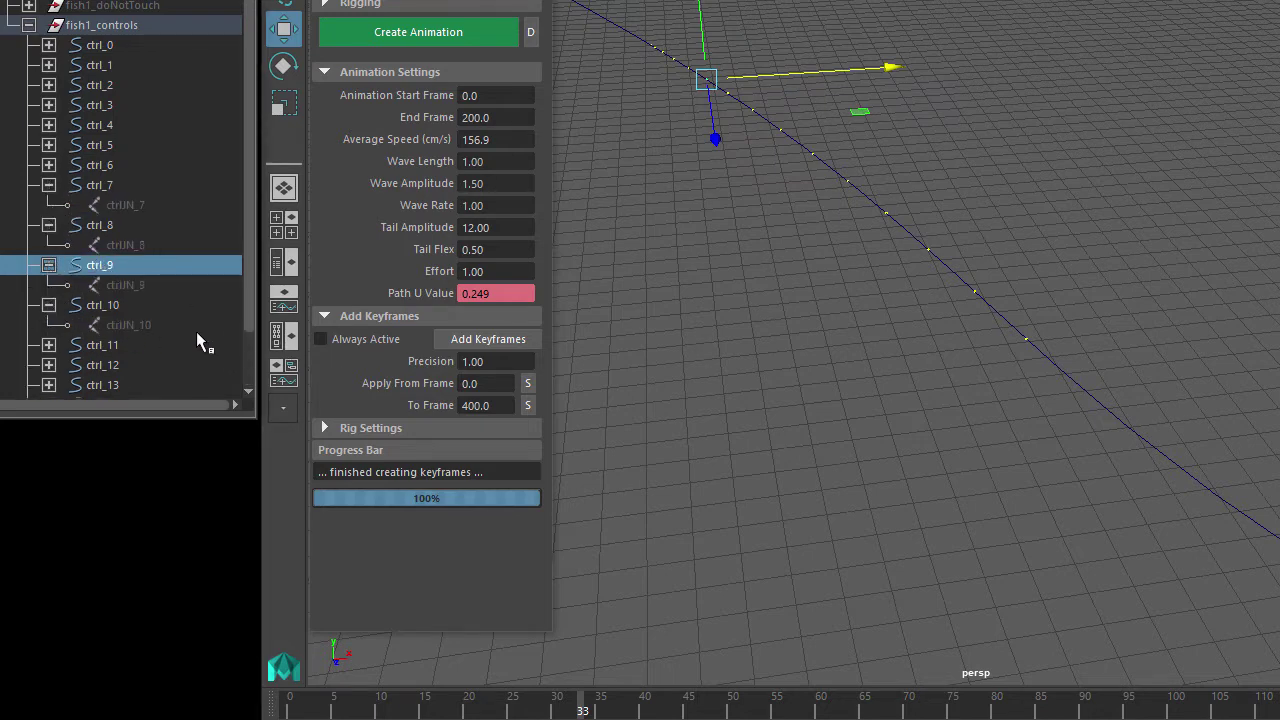
left_click(48, 165)
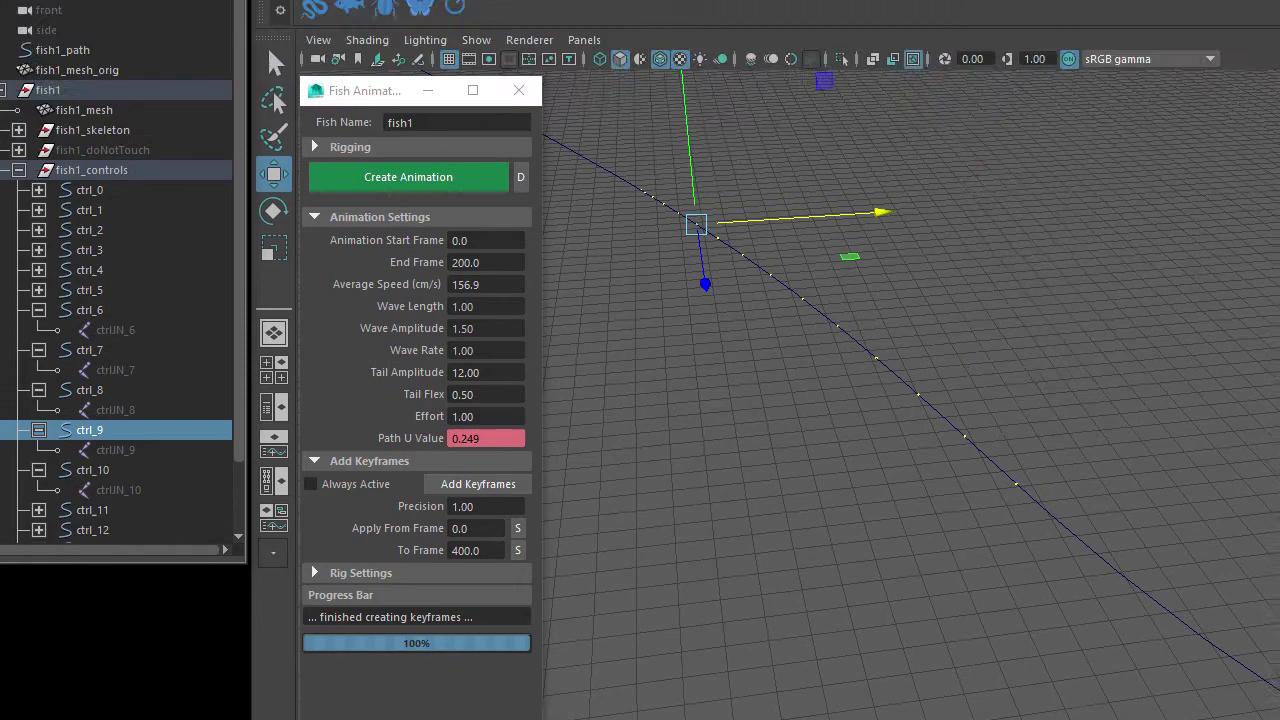
Open the Graph Editor and display ctrlJN_7's animation curve
left_click(542, 8)
mouse_move(600, 59)
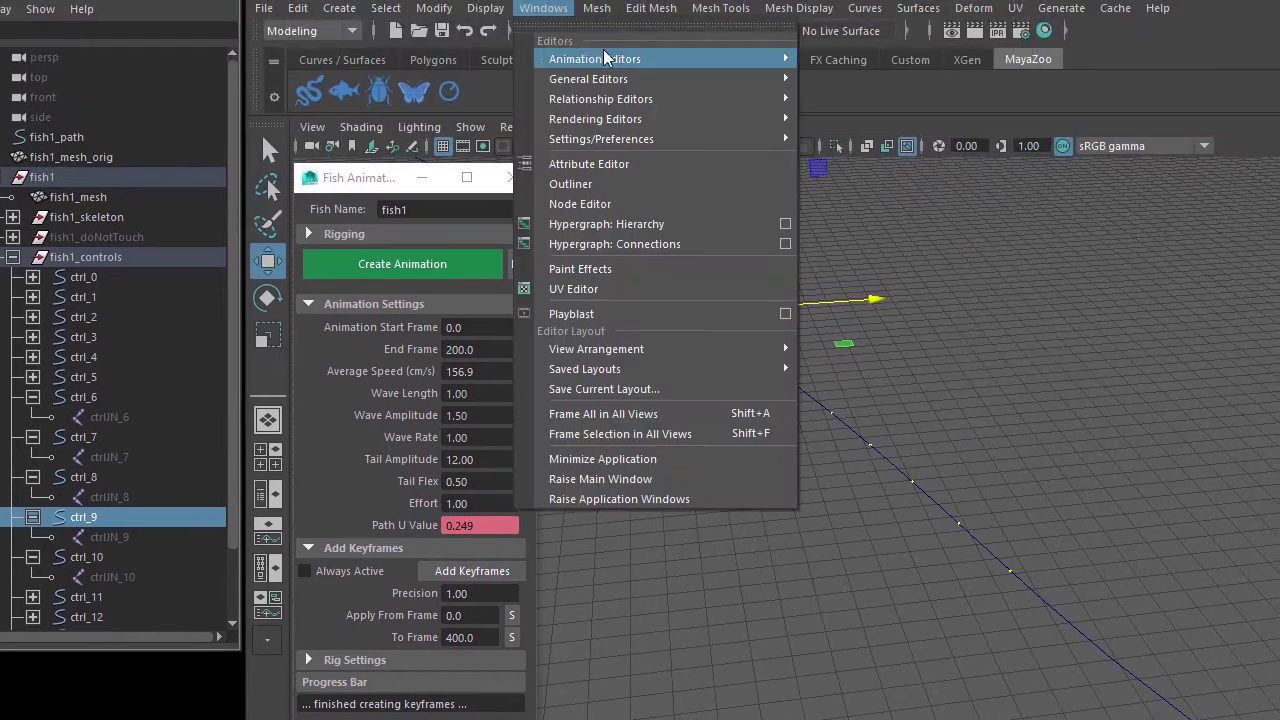
left_click(854, 76)
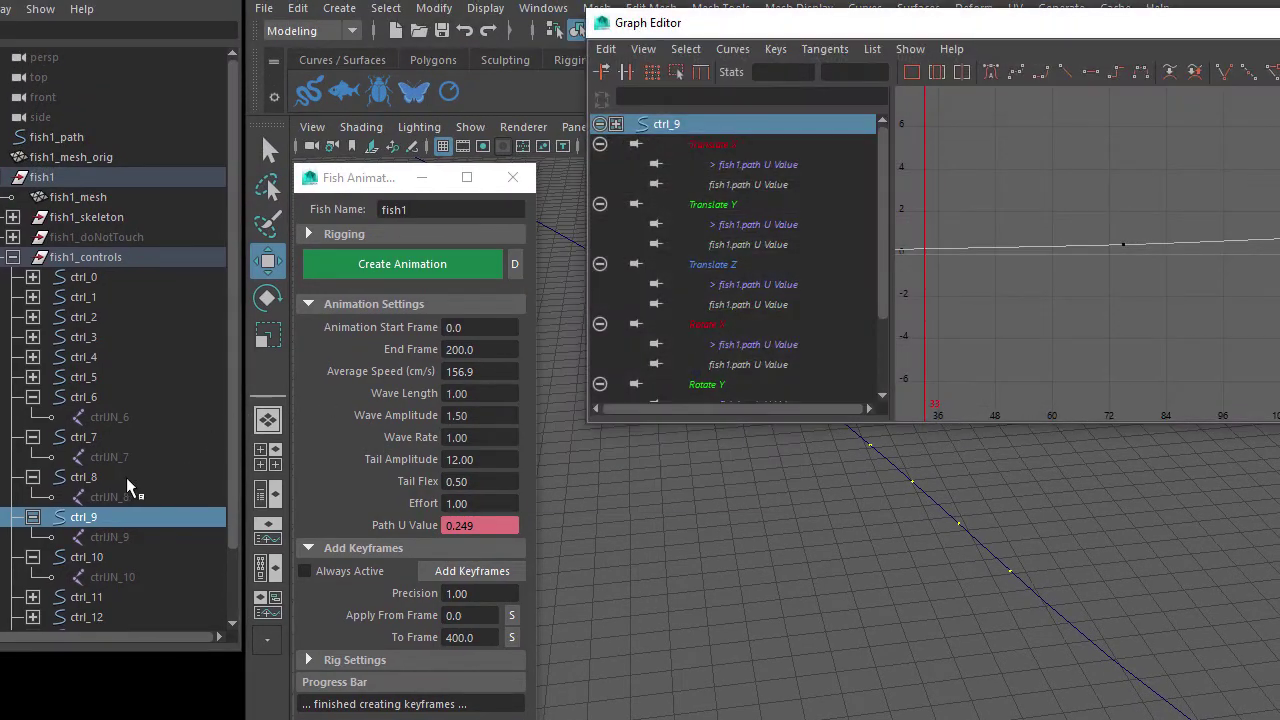
left_click(110, 457)
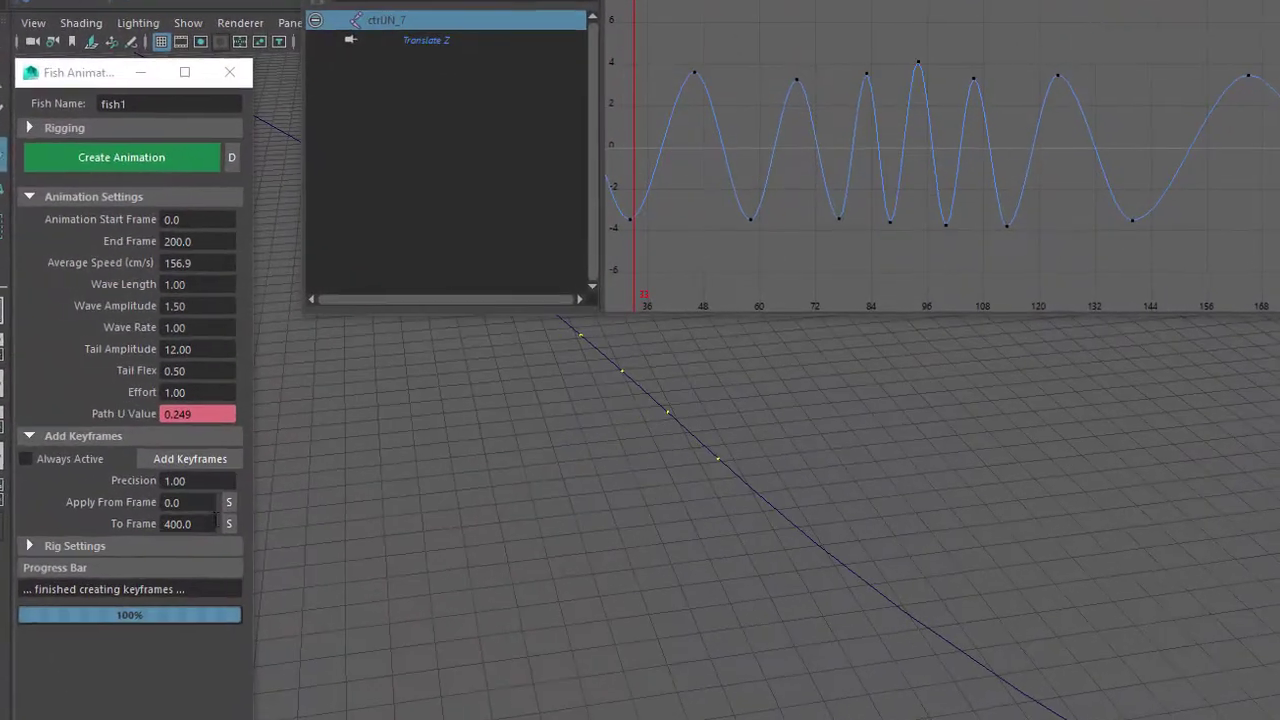
Add extra keyframes from frame 100 to frame 150
double_click(330, 432)
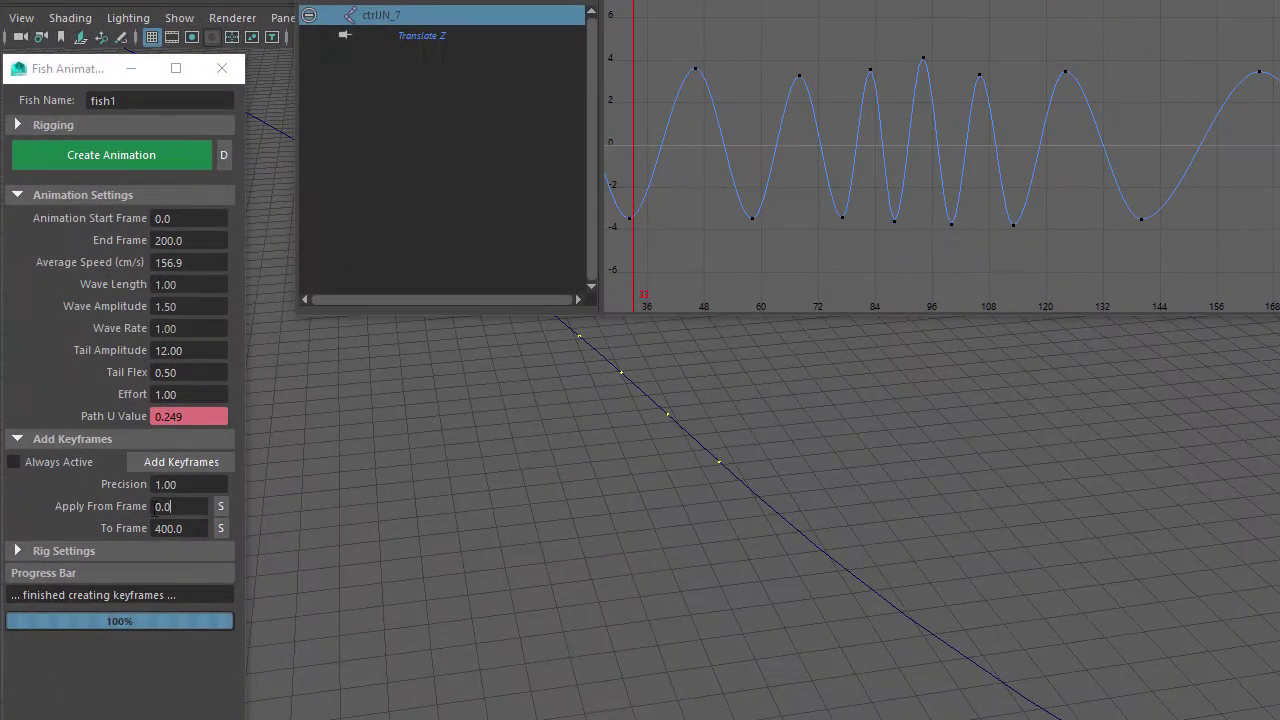
type("1")
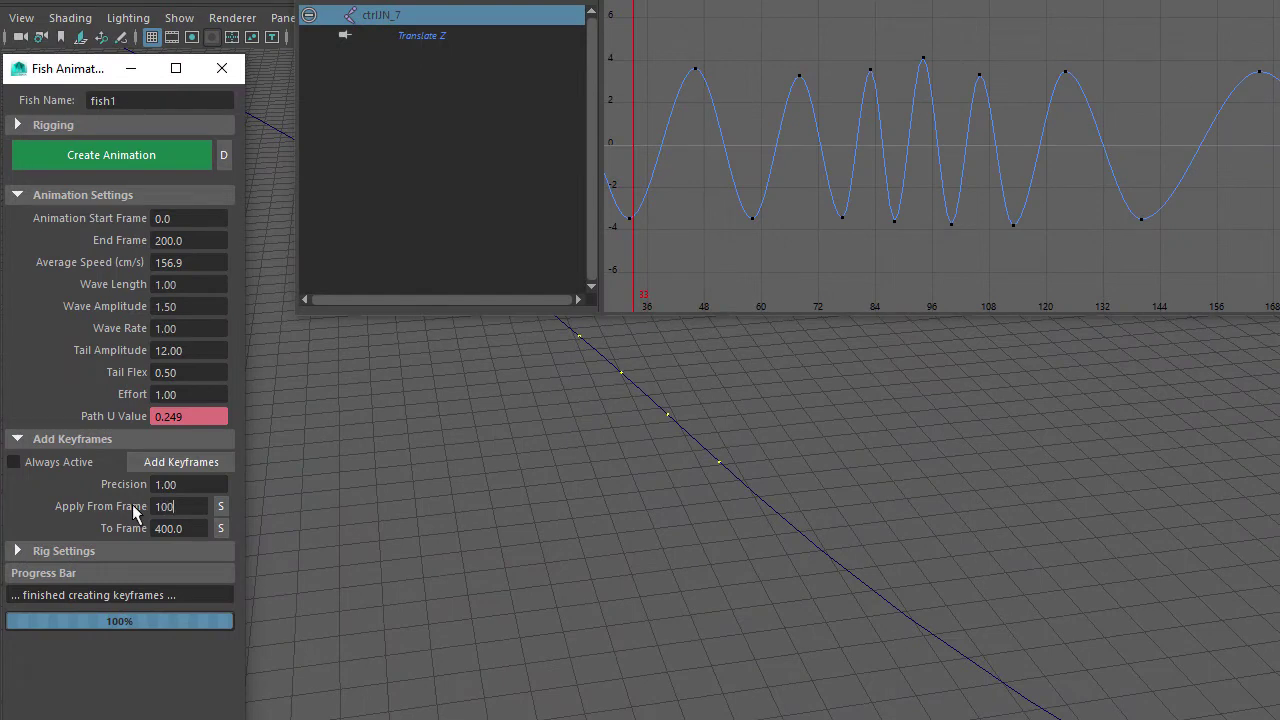
key("Tab")
type("15")
key("Return")
left_click(170, 464)
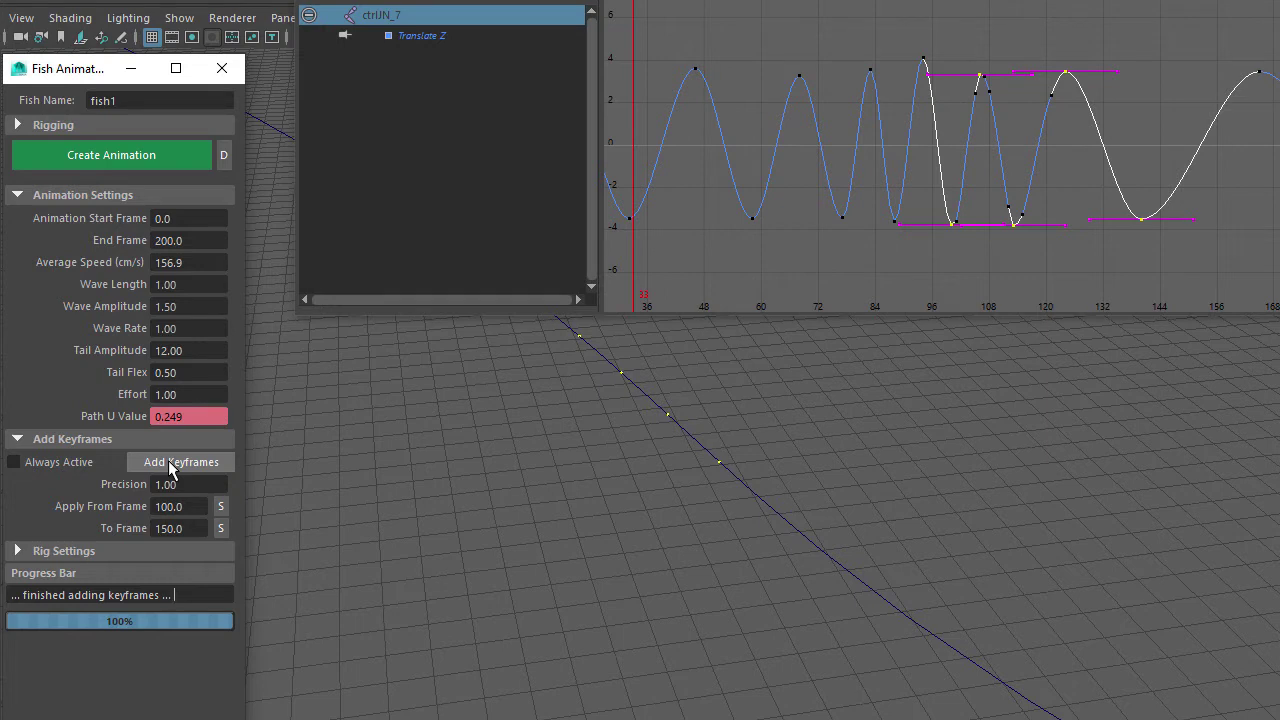
Set keyframe Precision to 0.1, add the keyframes, and regenerate the swim animation
left_click_drag(188, 484, 146, 483)
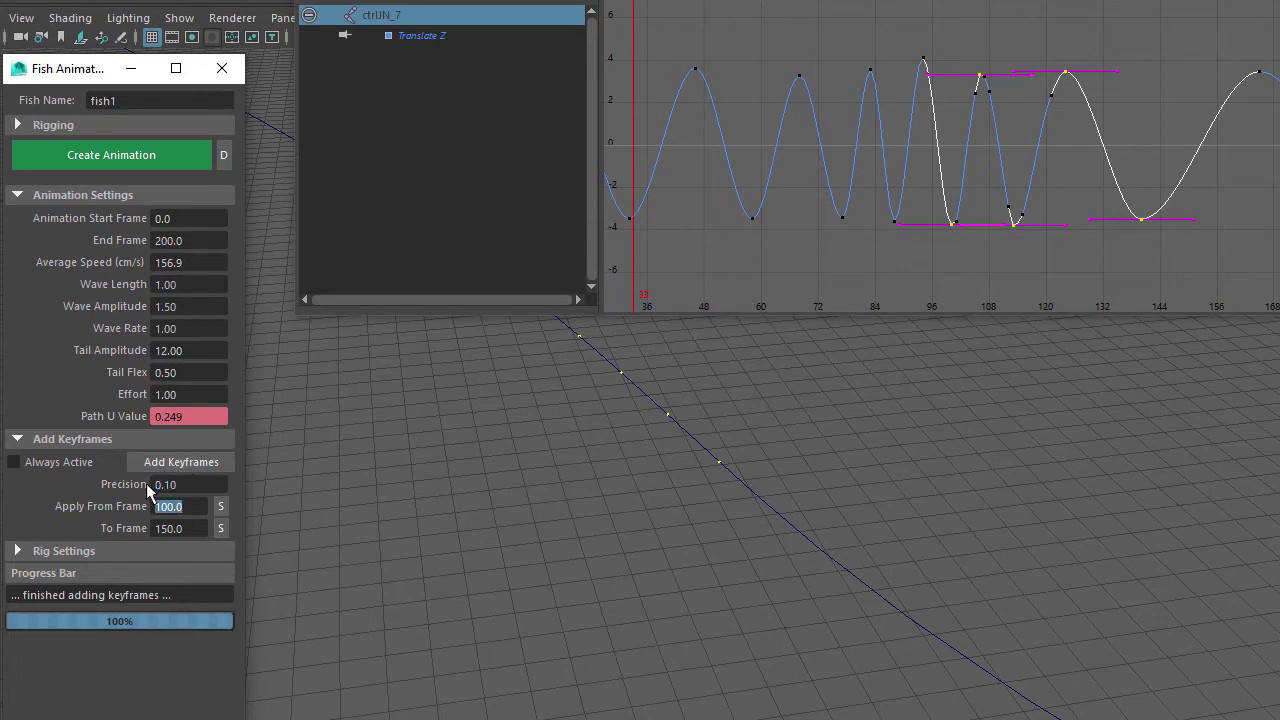
left_click(171, 464)
left_click(149, 158)
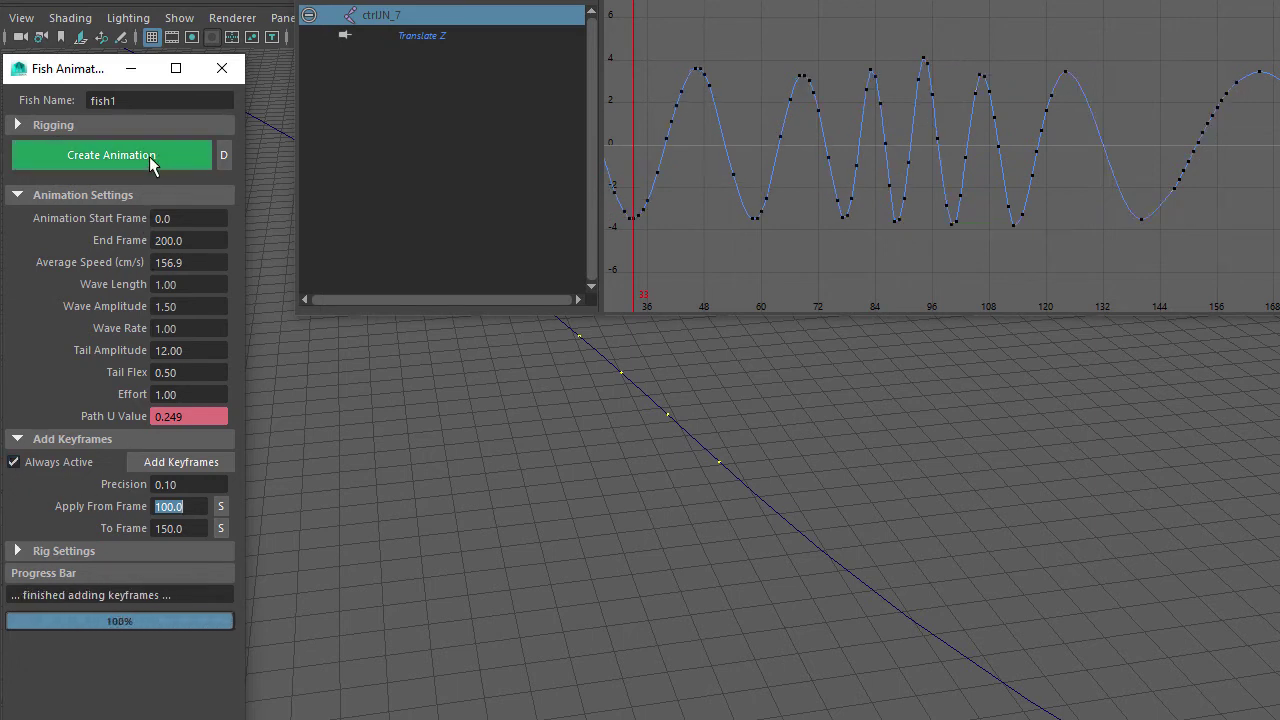